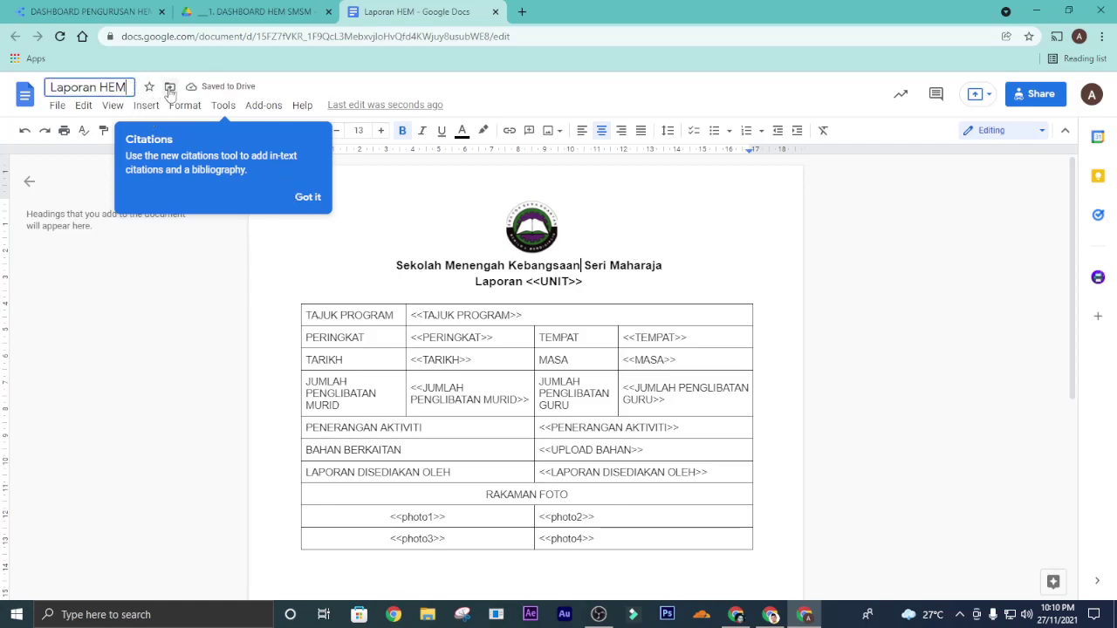
Step: Complete the document's title as "Laporan HEM SMSM" and dismiss the citations tip
{"action": "type", "text": "SM"}
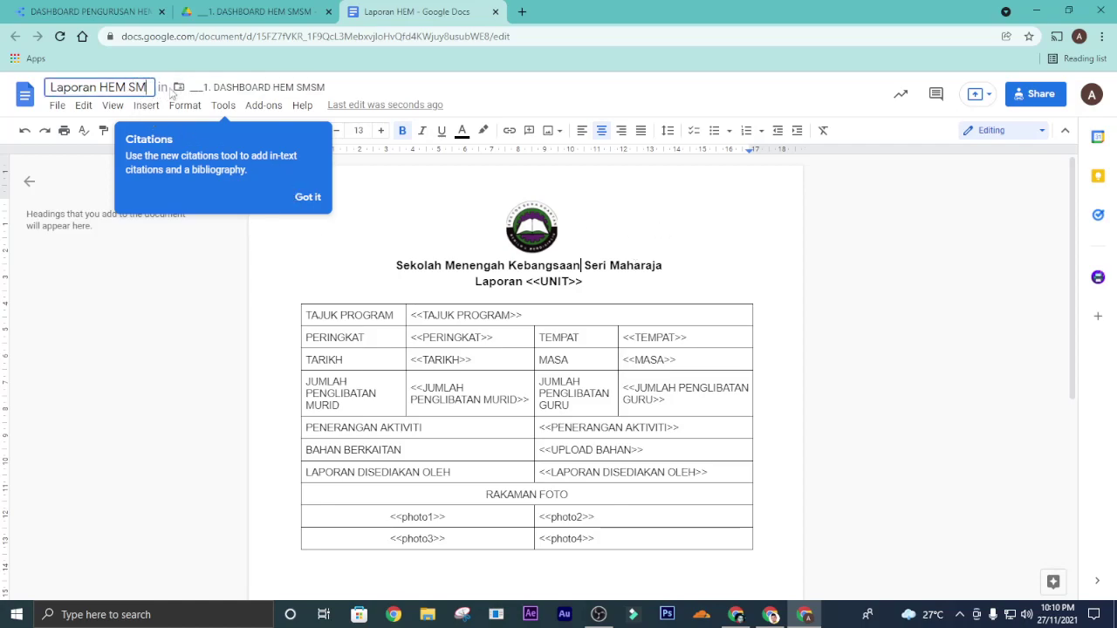
{"action": "type", "text": "SM"}
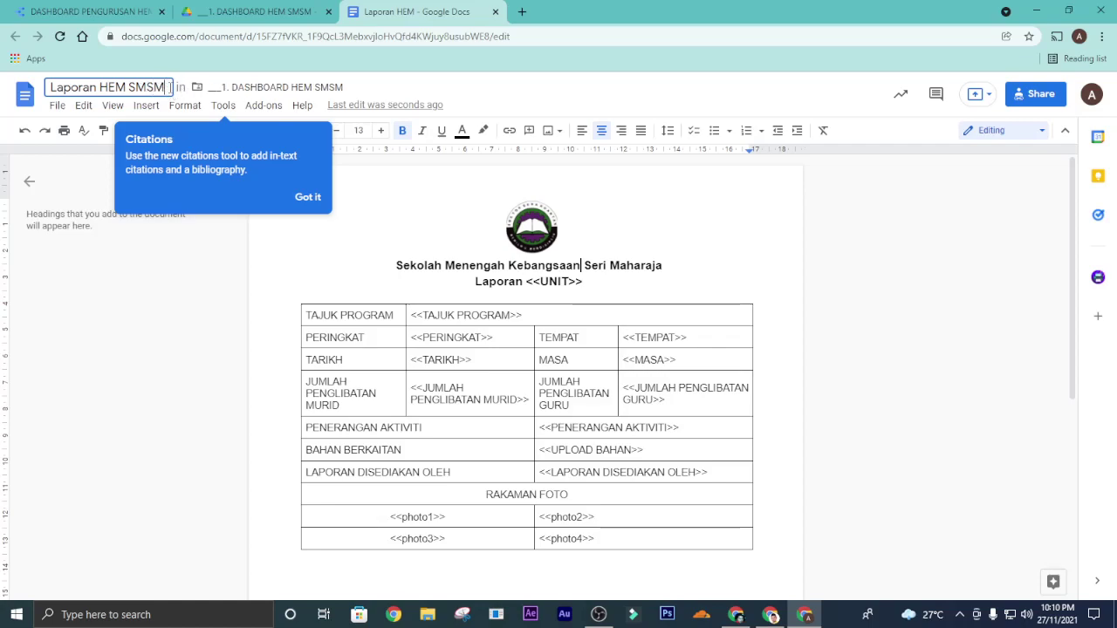
{"action": "left_click", "coordinate": [866, 220]}
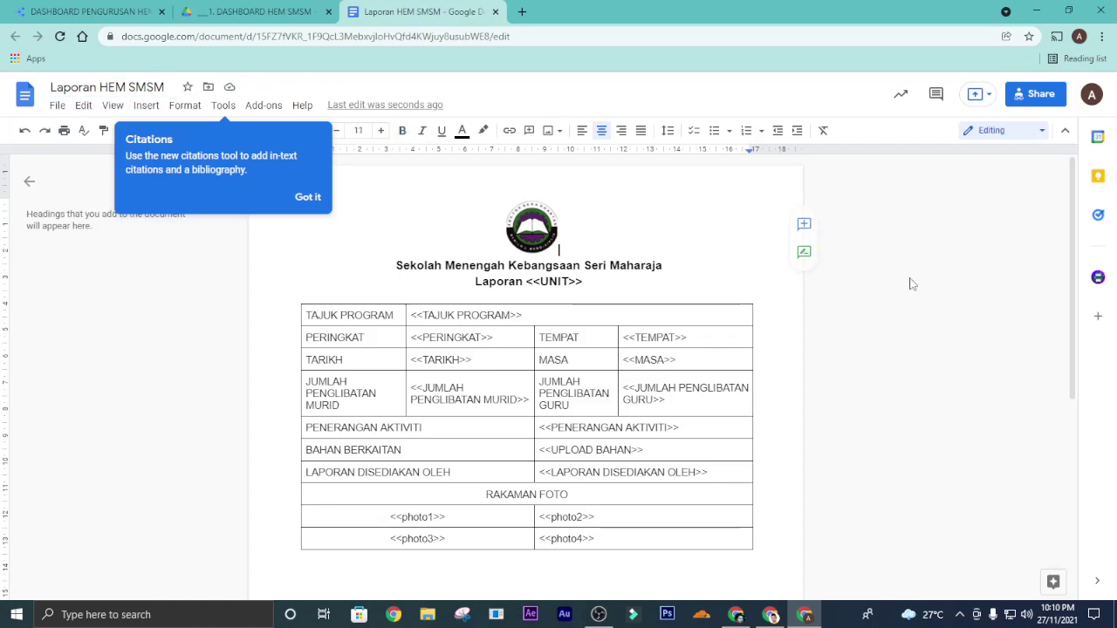
{"action": "left_click", "coordinate": [307, 197]}
Step: Open the "1. LAPORAN PROGRAM UNIT HEM (Responses)" spreadsheet from the Drive folder and inspect its merged-document ID and status columns
{"action": "left_click", "coordinate": [253, 12]}
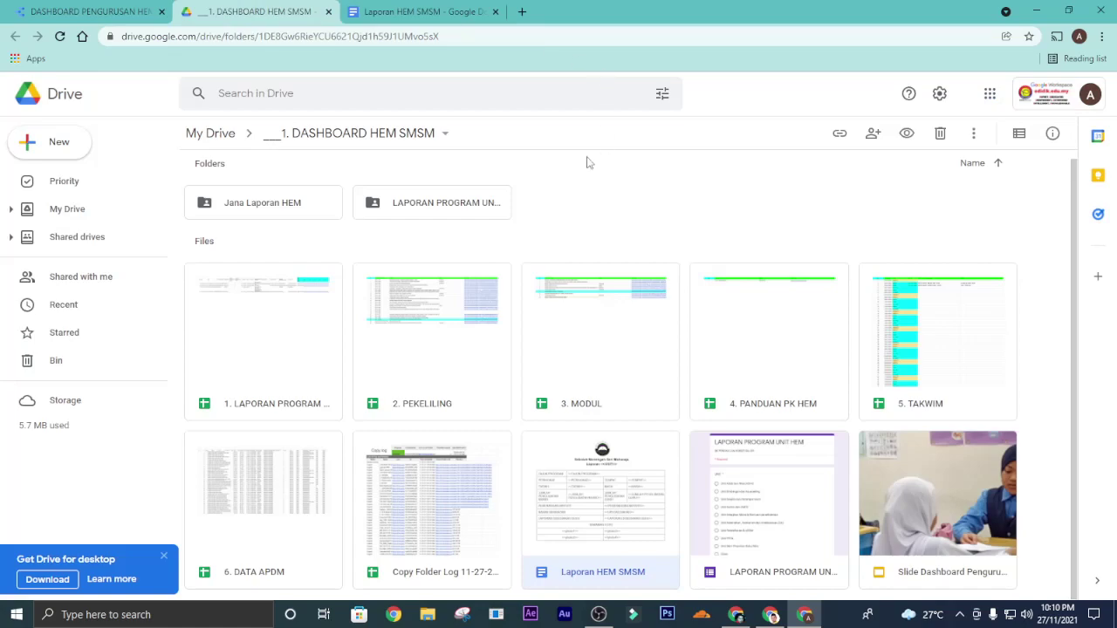
{"action": "double_click", "coordinate": [258, 363]}
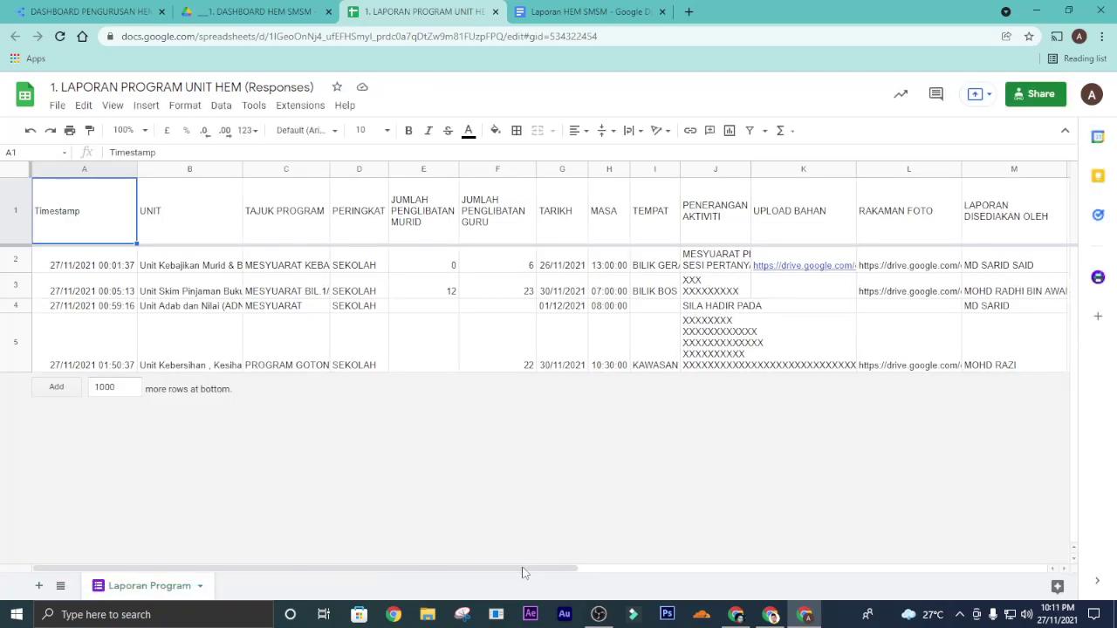
{"action": "scroll", "coordinate": [844, 547], "scroll_direction": "right", "scroll_amount": 1}
{"action": "scroll", "coordinate": [845, 547], "scroll_direction": "right", "scroll_amount": 6}
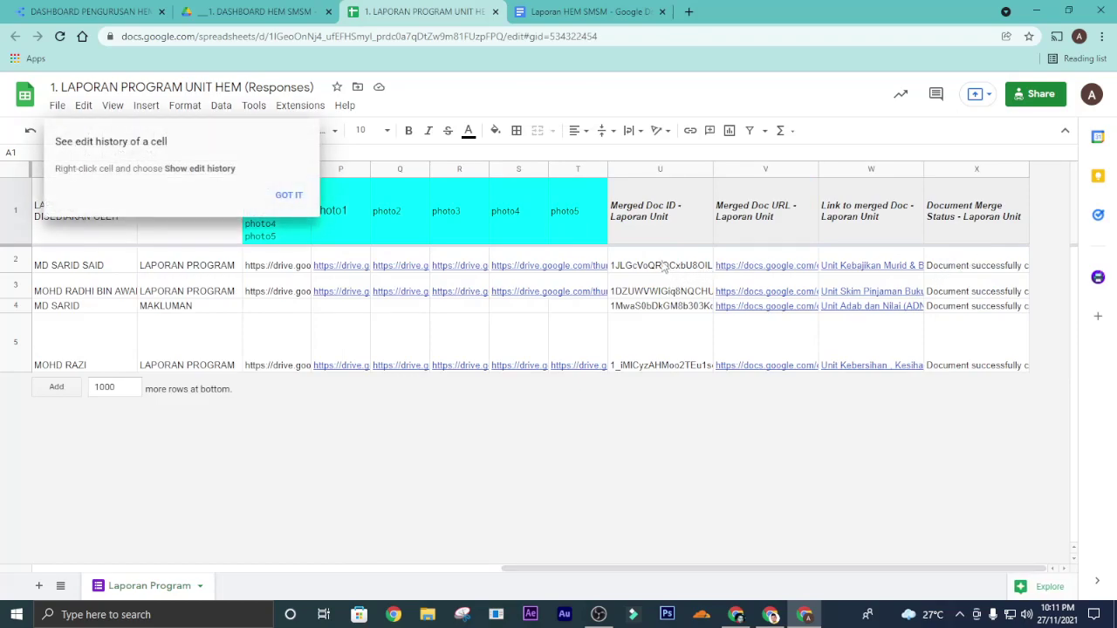
{"action": "left_click", "coordinate": [993, 262]}
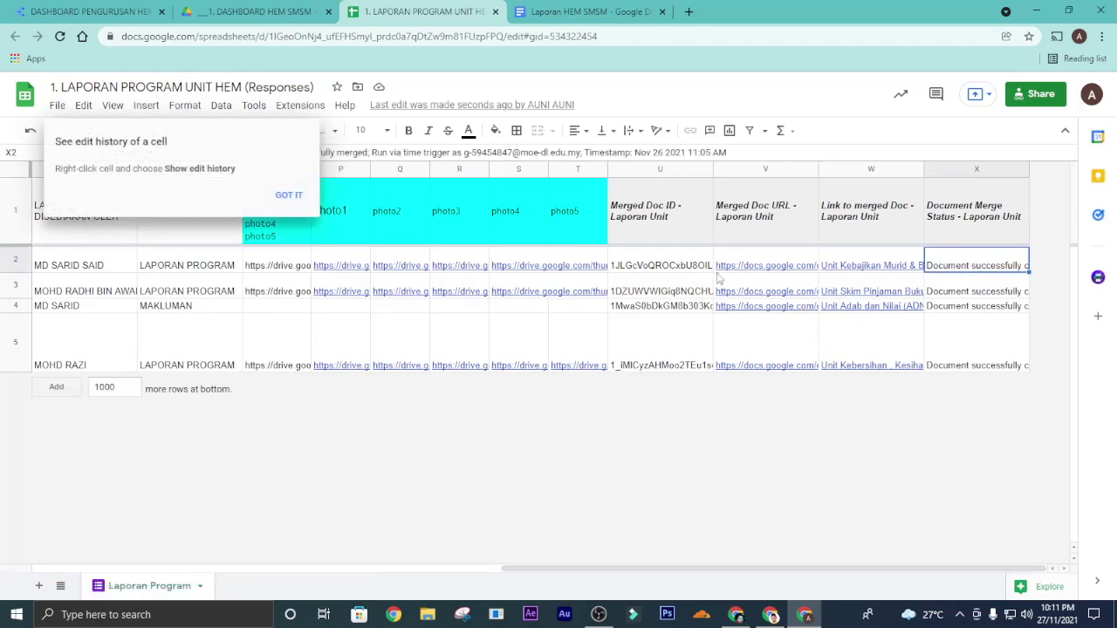
{"action": "left_click", "coordinate": [622, 276]}
{"action": "left_click", "coordinate": [288, 195]}
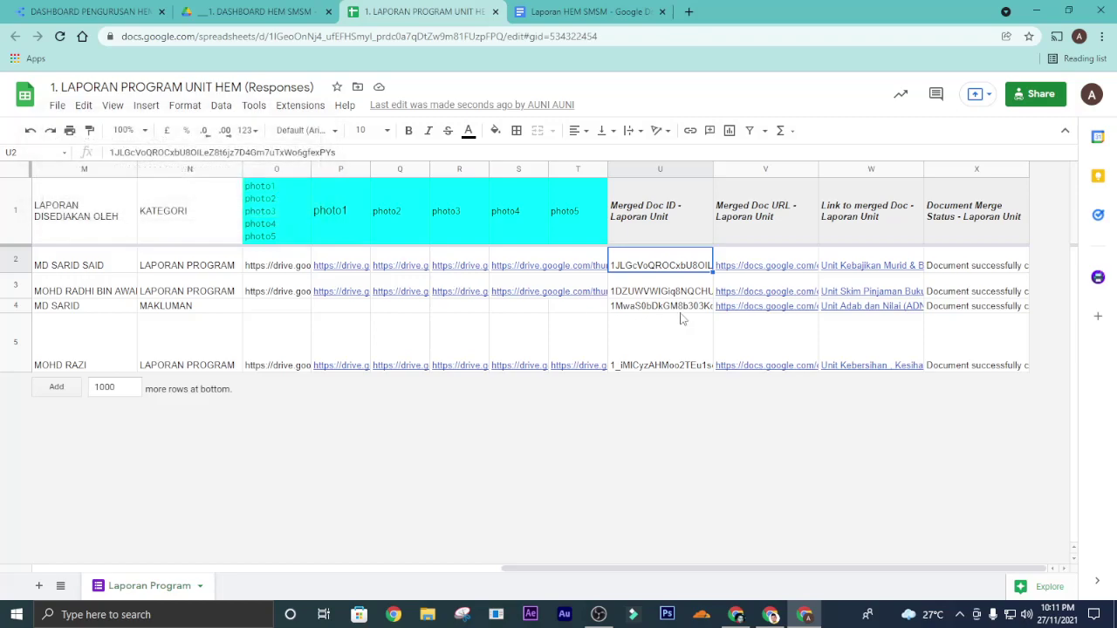
{"action": "left_click", "coordinate": [682, 339]}
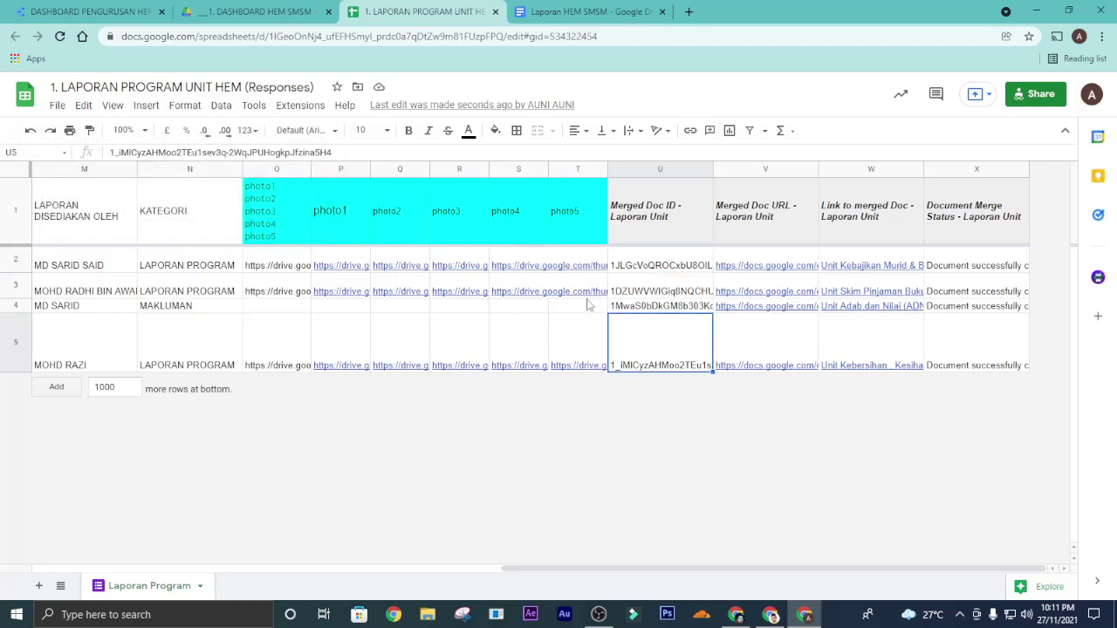
Step: Open the form linked to the responses spreadsheet for editing
{"action": "left_click", "coordinate": [296, 106]}
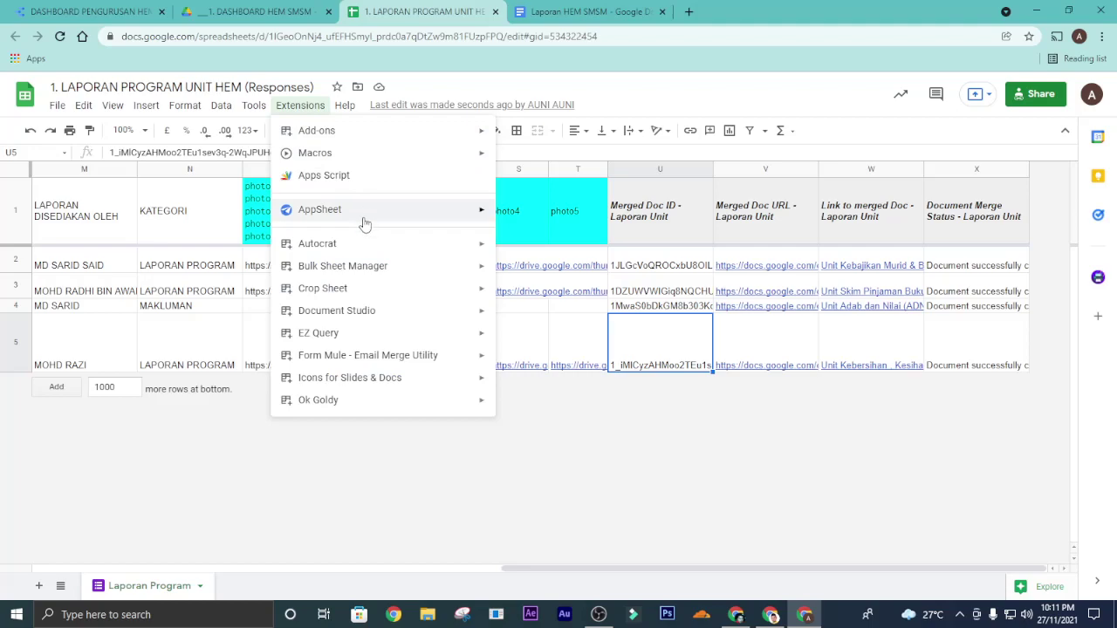
{"action": "mouse_move", "coordinate": [253, 107]}
{"action": "mouse_move", "coordinate": [297, 159]}
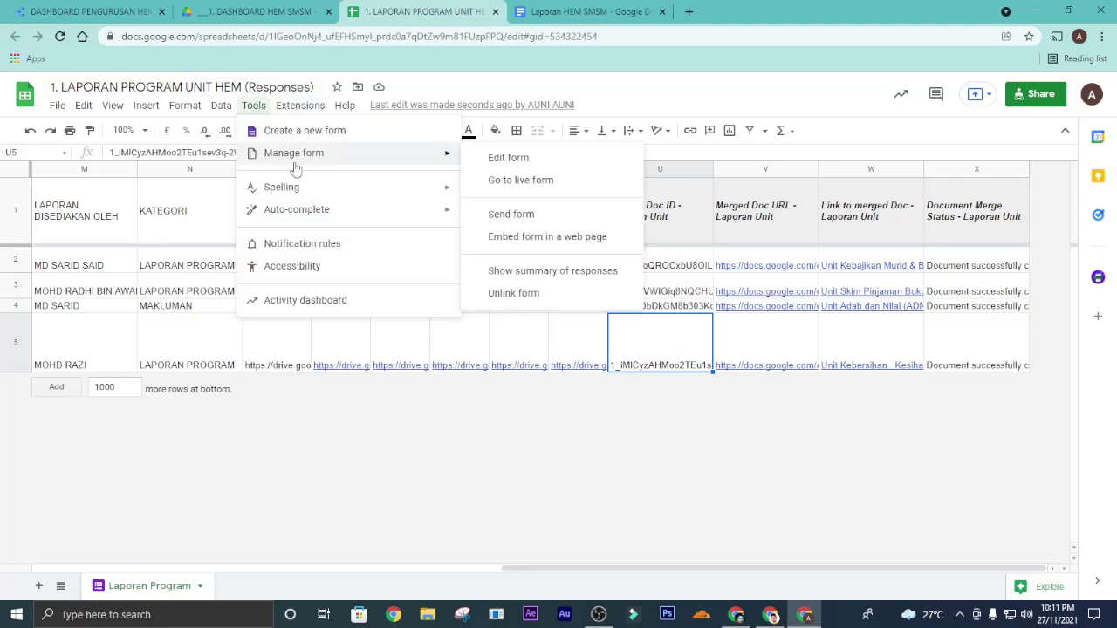
{"action": "left_click", "coordinate": [509, 158]}
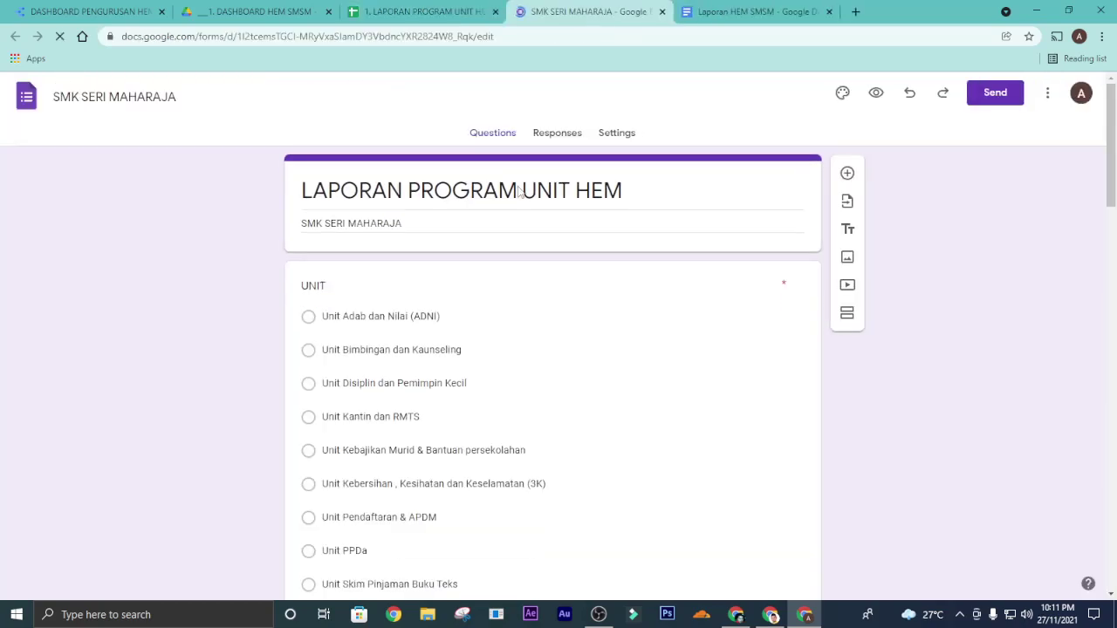
Step: Dismiss the question-import tip and add the option "Unit Asrama" to the UNIT question
{"action": "scroll", "coordinate": [466, 404], "scroll_direction": "down", "scroll_amount": 1}
{"action": "left_click", "coordinate": [332, 489]}
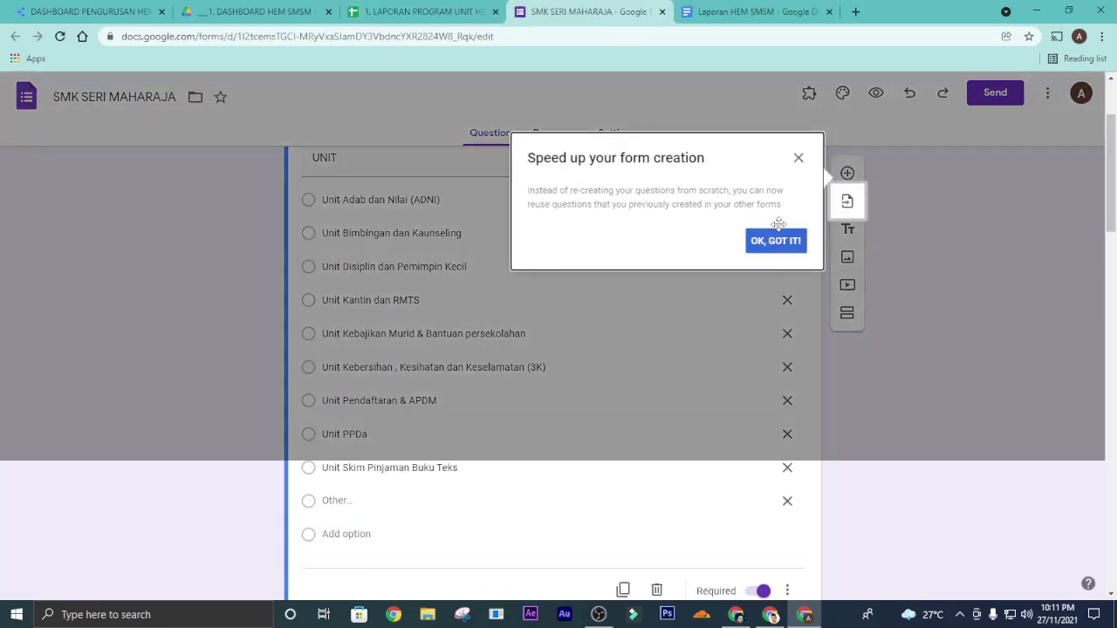
{"action": "left_click", "coordinate": [764, 240]}
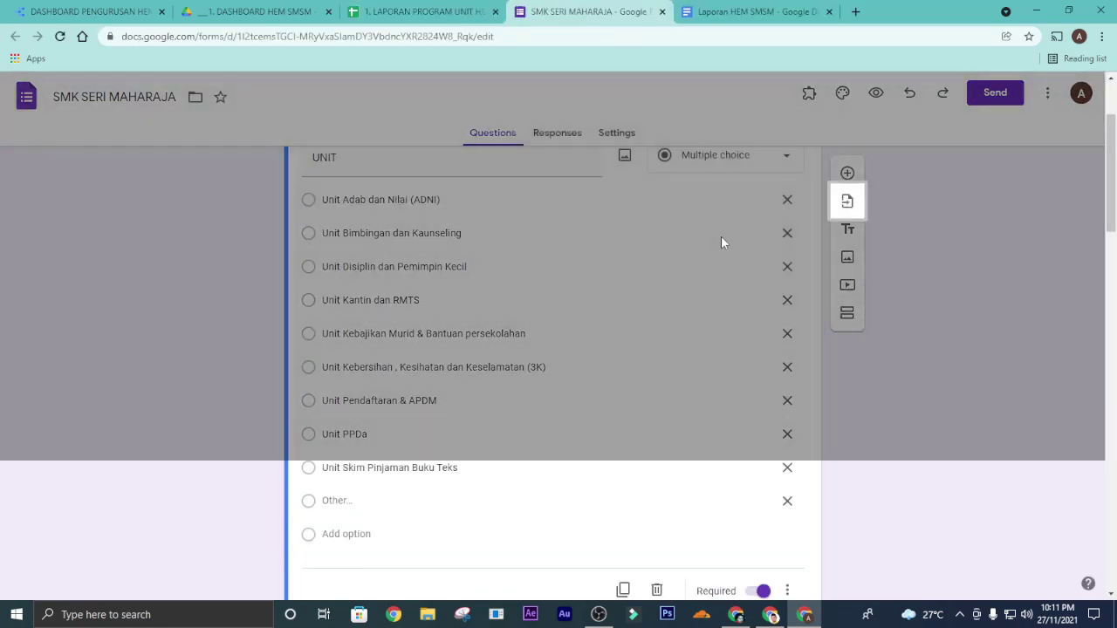
{"action": "scroll", "coordinate": [494, 376], "scroll_direction": "down", "scroll_amount": 1}
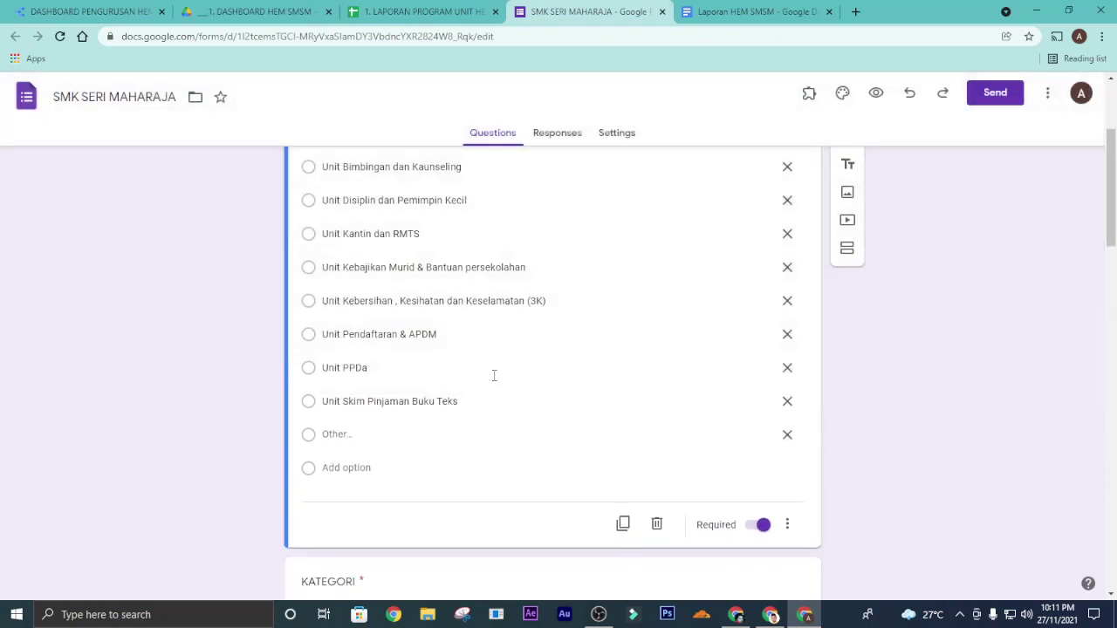
{"action": "left_click", "coordinate": [348, 463]}
{"action": "type", "text": "Uni"}
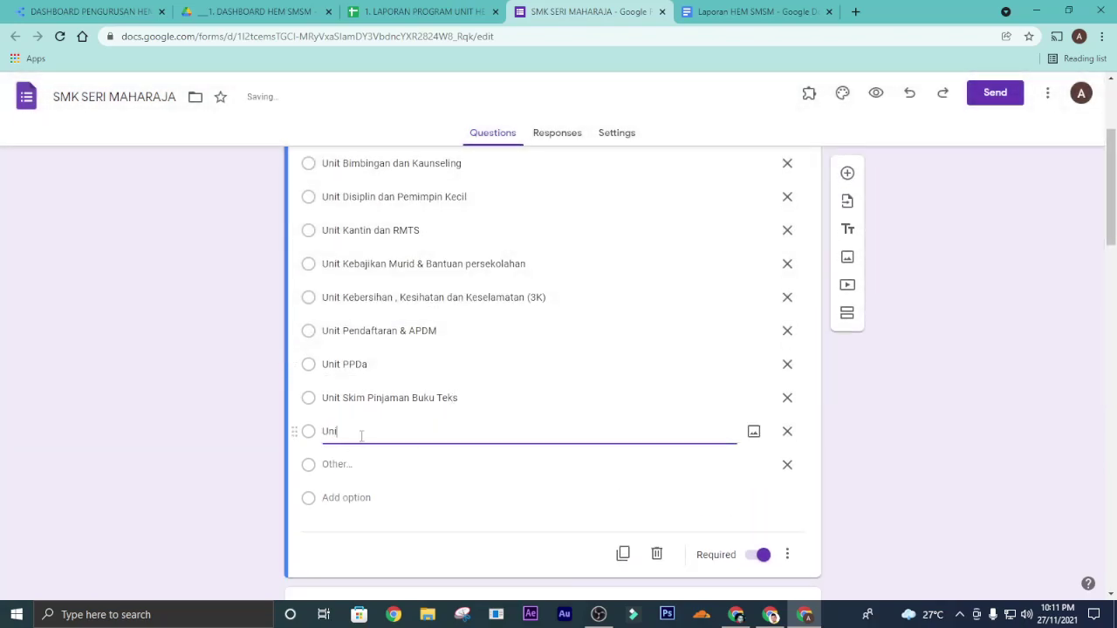
{"action": "type", "text": "t Arsam"}
{"action": "key", "text": "BackSpace"}
{"action": "key", "text": "BackSpace"}
{"action": "key", "text": "BackSpace"}
Step: Preview the form and answer UNIT with "Unit Asrama" and KATEGORI with "LAPORAN PROGRAM"
{"action": "left_click", "coordinate": [876, 92]}
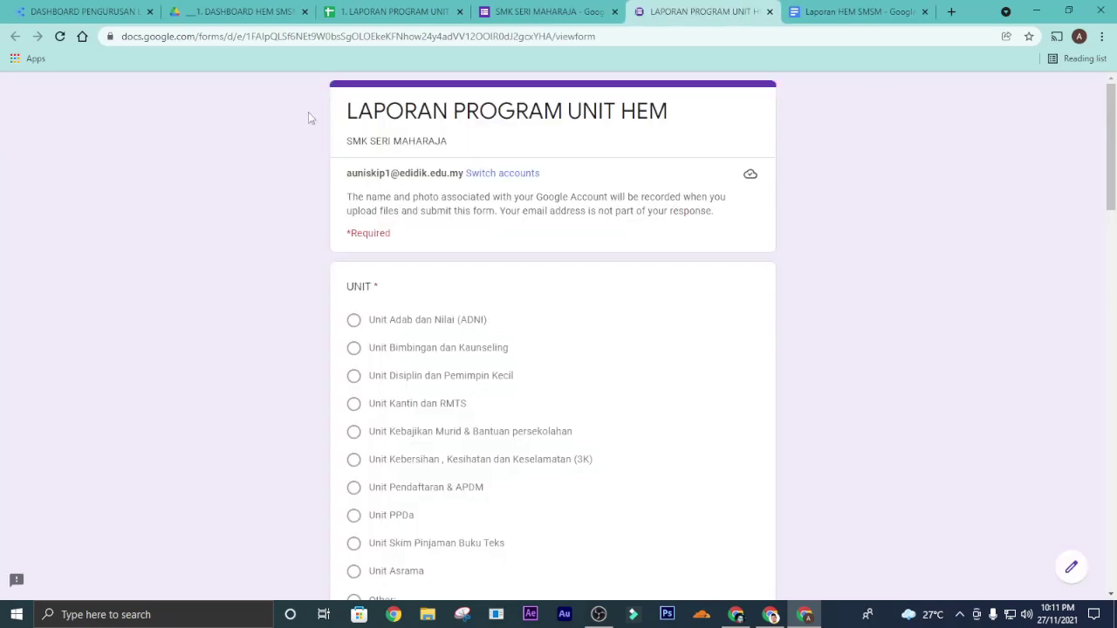
{"action": "scroll", "coordinate": [354, 358], "scroll_direction": "down", "scroll_amount": 3}
{"action": "left_click", "coordinate": [355, 364]}
{"action": "scroll", "coordinate": [561, 381], "scroll_direction": "down", "scroll_amount": 3}
{"action": "left_click", "coordinate": [452, 301]}
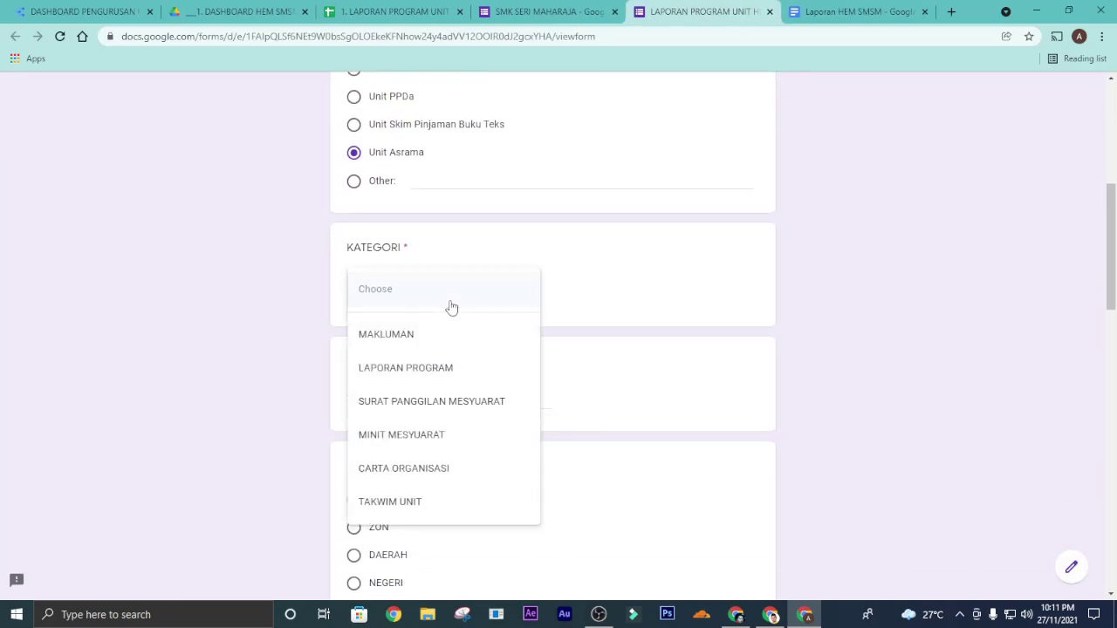
{"action": "left_click", "coordinate": [400, 374]}
Step: Enter "Mesyuarat JK Asrama Bil.3/ 2021" as the TAJUK PROGRAM answer and choose SEKOLAH for PERINGKAT
{"action": "scroll", "coordinate": [429, 375], "scroll_direction": "down", "scroll_amount": 1}
{"action": "left_click", "coordinate": [392, 323]}
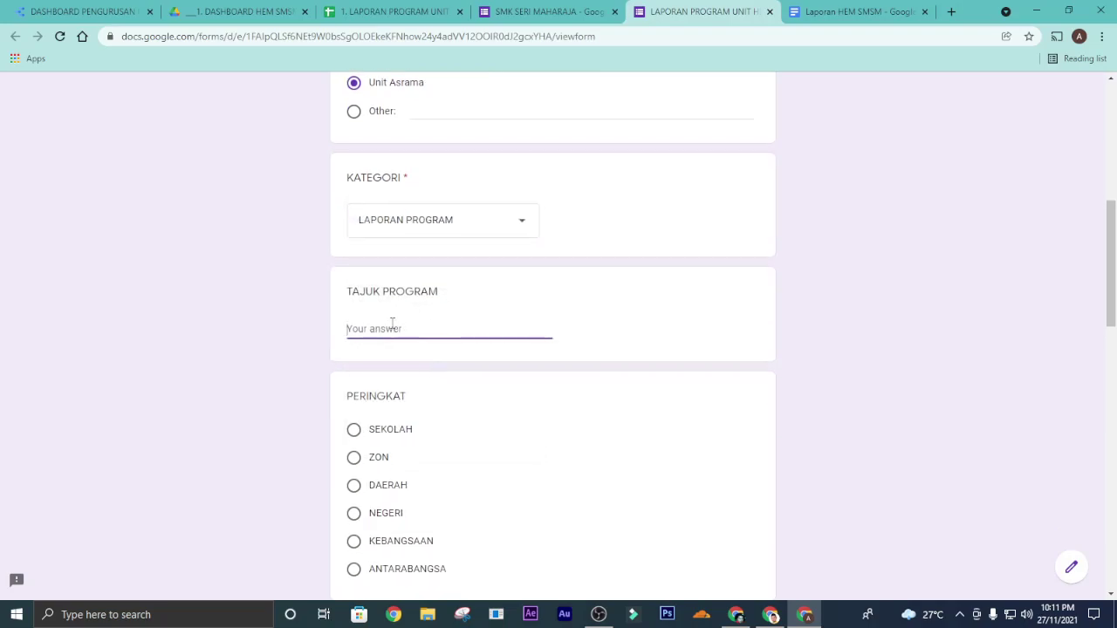
{"action": "type", "text": "Mesyuarat JKLAsrama Bil.3/ 2021"}
{"action": "scroll", "coordinate": [392, 324], "scroll_direction": "down", "scroll_amount": 2}
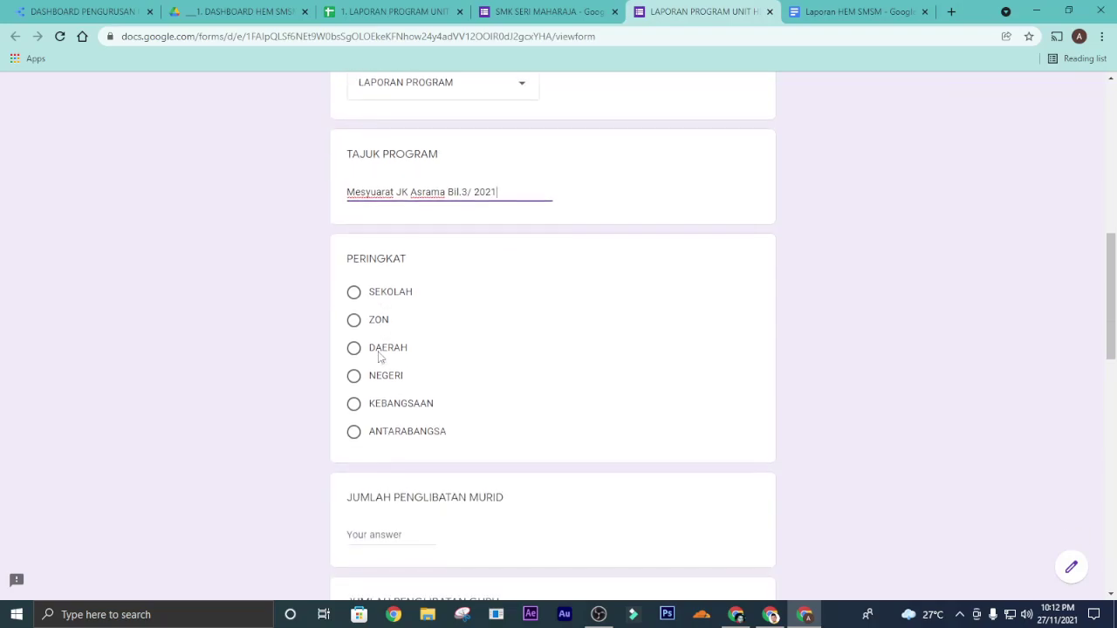
{"action": "left_click", "coordinate": [350, 293]}
{"action": "scroll", "coordinate": [395, 342], "scroll_direction": "down", "scroll_amount": 1}
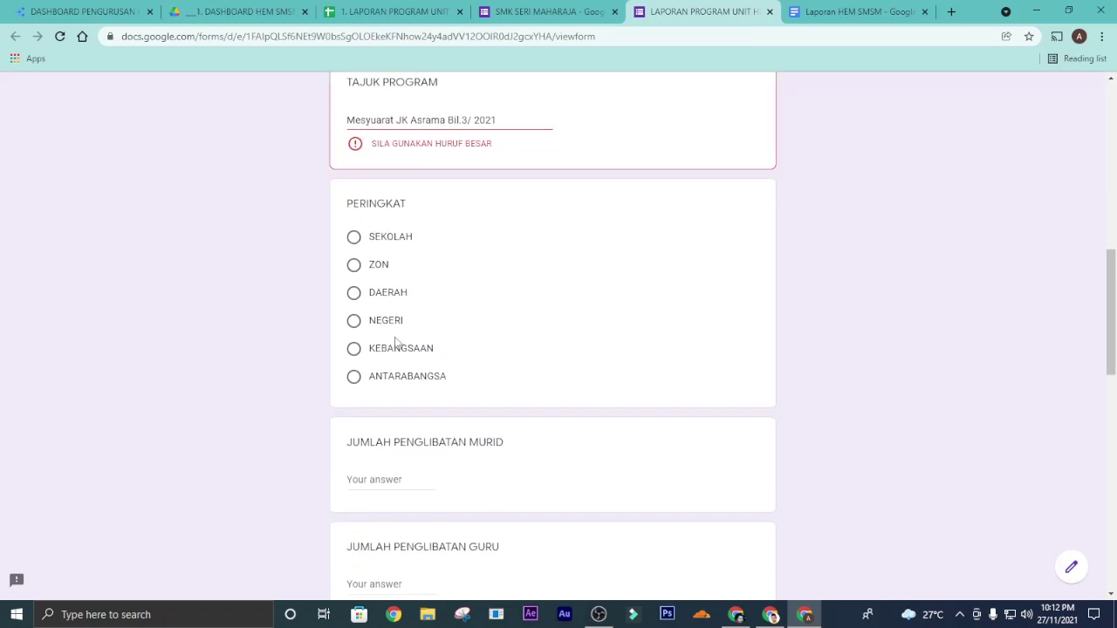
{"action": "left_click", "coordinate": [354, 239]}
Step: Rewrite the TAJUK PROGRAM answer in capitals as "MESYUARAT JK ASRAMA BIL.3/ 2021" and reselect SEKOLAH for PERINGKAT
{"action": "scroll", "coordinate": [496, 207], "scroll_direction": "up", "scroll_amount": 1}
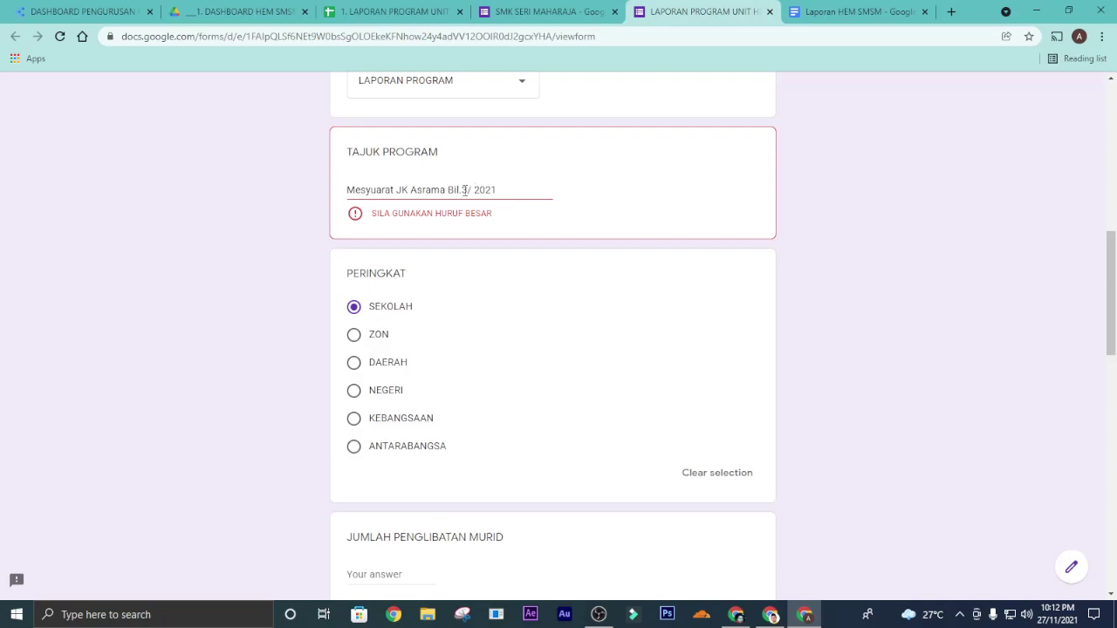
{"action": "left_click_drag", "start_coordinate": [463, 190], "coordinate": [330, 196]}
{"action": "type", "text": "MESYUARAT "}
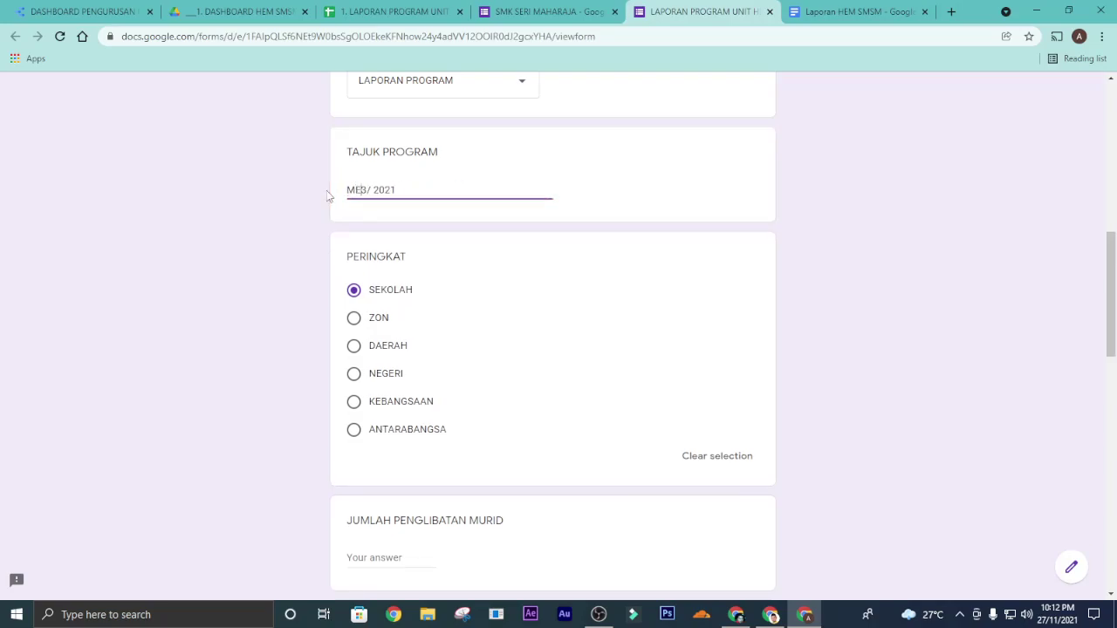
{"action": "type", "text": "JK ASRA"}
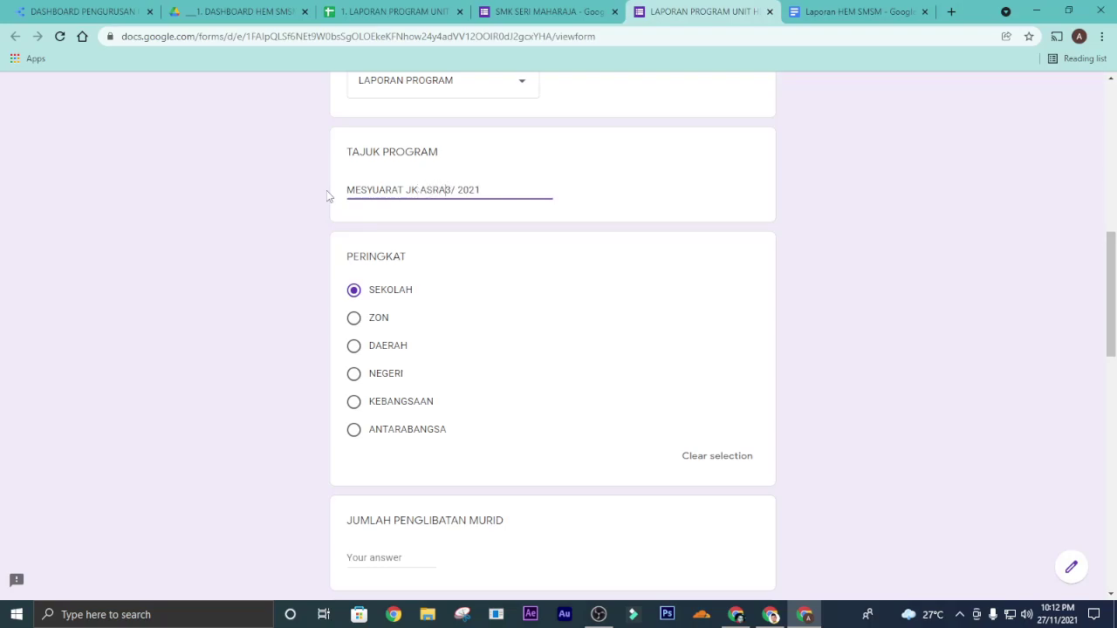
{"action": "type", "text": "MA BIL."}
{"action": "left_click", "coordinate": [362, 302]}
{"action": "left_click", "coordinate": [362, 302]}
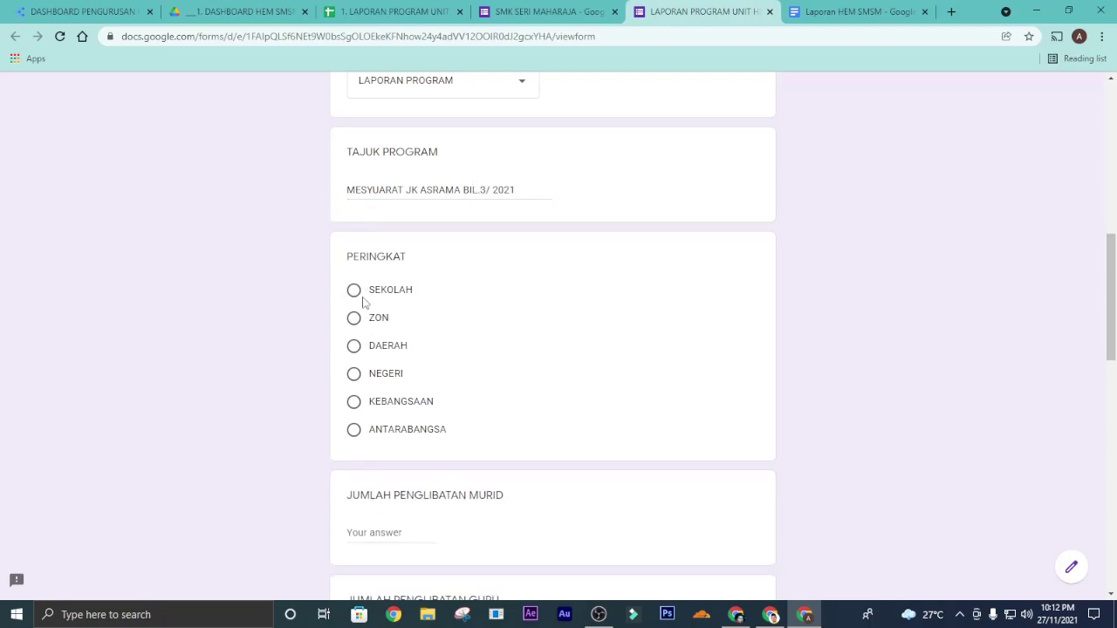
{"action": "left_click", "coordinate": [364, 303]}
Step: Enter 15 for JUMLAH PENGLIBATAN MURID and 19 for JUMLAH PENGLIBATAN GURU
{"action": "scroll", "coordinate": [411, 375], "scroll_direction": "down", "scroll_amount": 3}
{"action": "left_click", "coordinate": [410, 349]}
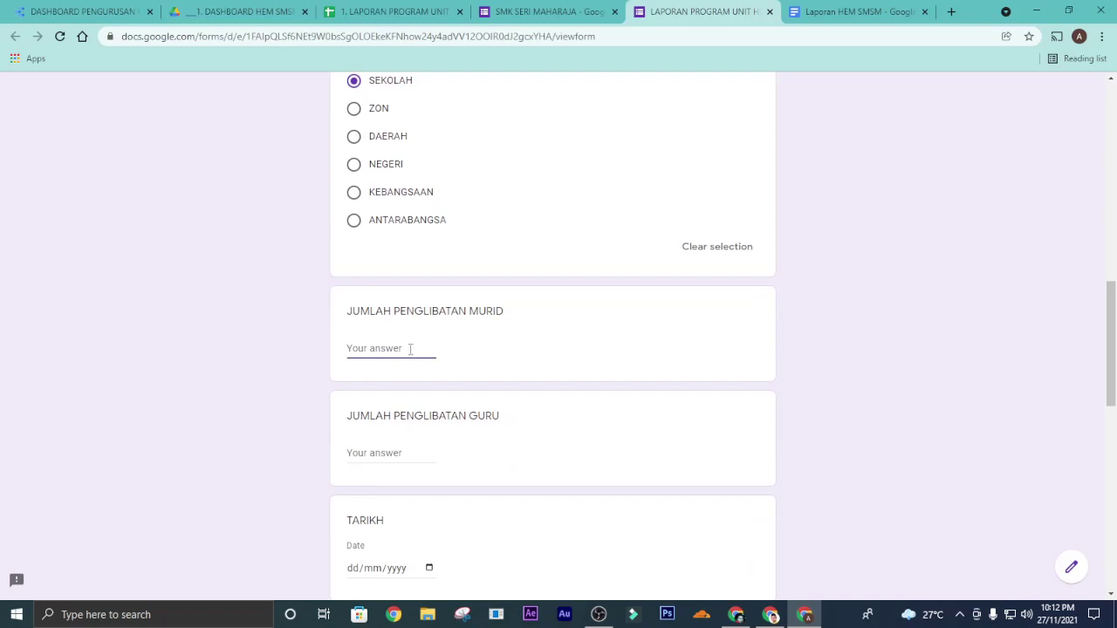
{"action": "type", "text": "15"}
{"action": "scroll", "coordinate": [410, 358], "scroll_direction": "down", "scroll_amount": 1}
{"action": "left_click", "coordinate": [384, 382]}
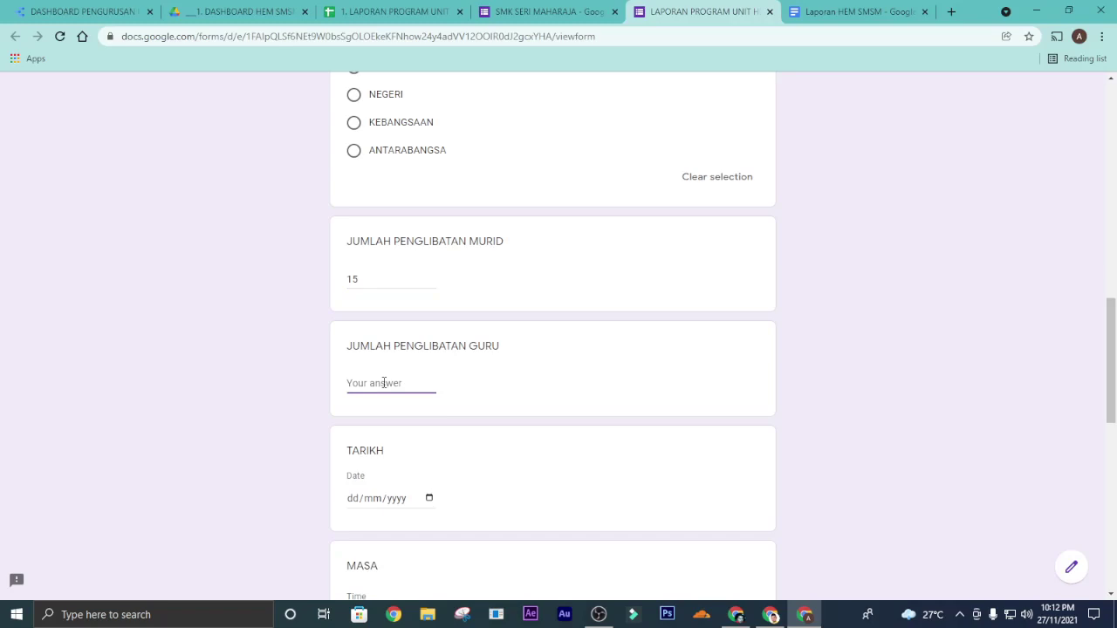
{"action": "type", "text": "19"}
Step: Set TARIKH to 25/11/2021 and MASA to 08:00
{"action": "scroll", "coordinate": [392, 385], "scroll_direction": "down", "scroll_amount": 2}
{"action": "left_click", "coordinate": [429, 359]}
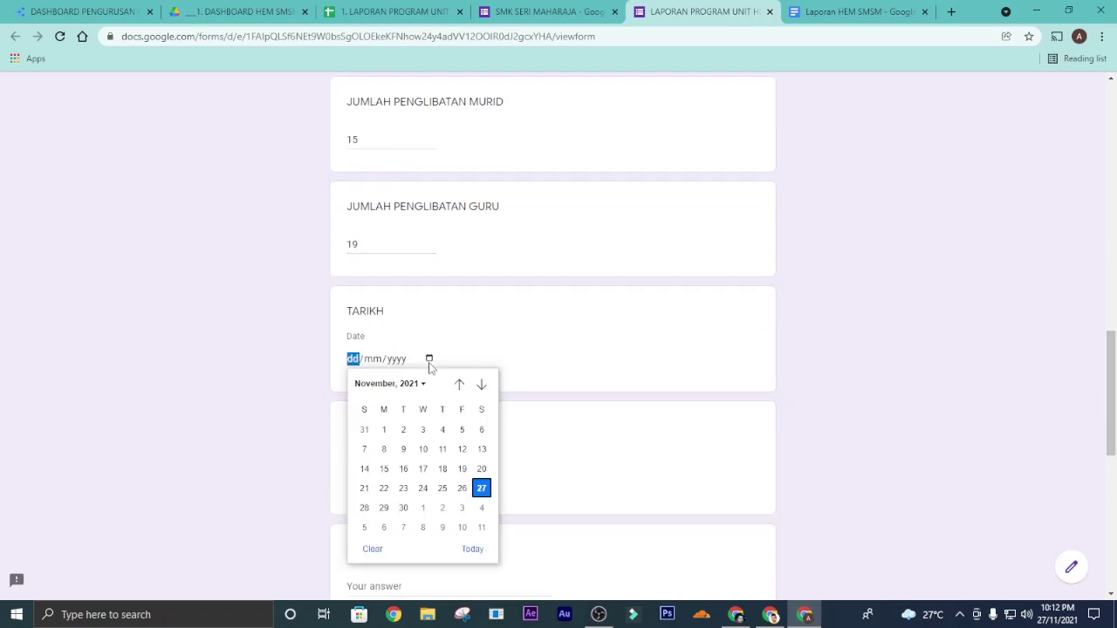
{"action": "left_click", "coordinate": [443, 492]}
{"action": "scroll", "coordinate": [392, 417], "scroll_direction": "down", "scroll_amount": 1}
{"action": "left_click", "coordinate": [354, 412]}
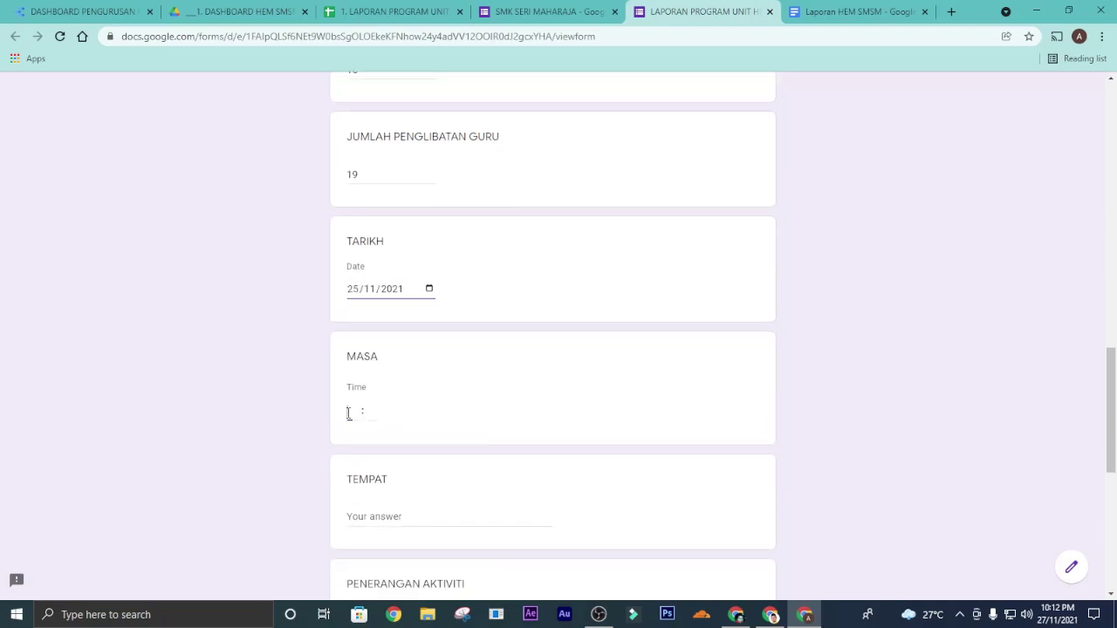
{"action": "type", "text": "08 : 00"}
Step: Enter "ASRAMA SEKOLAH" as the TEMPAT answer
{"action": "scroll", "coordinate": [429, 422], "scroll_direction": "down", "scroll_amount": 2}
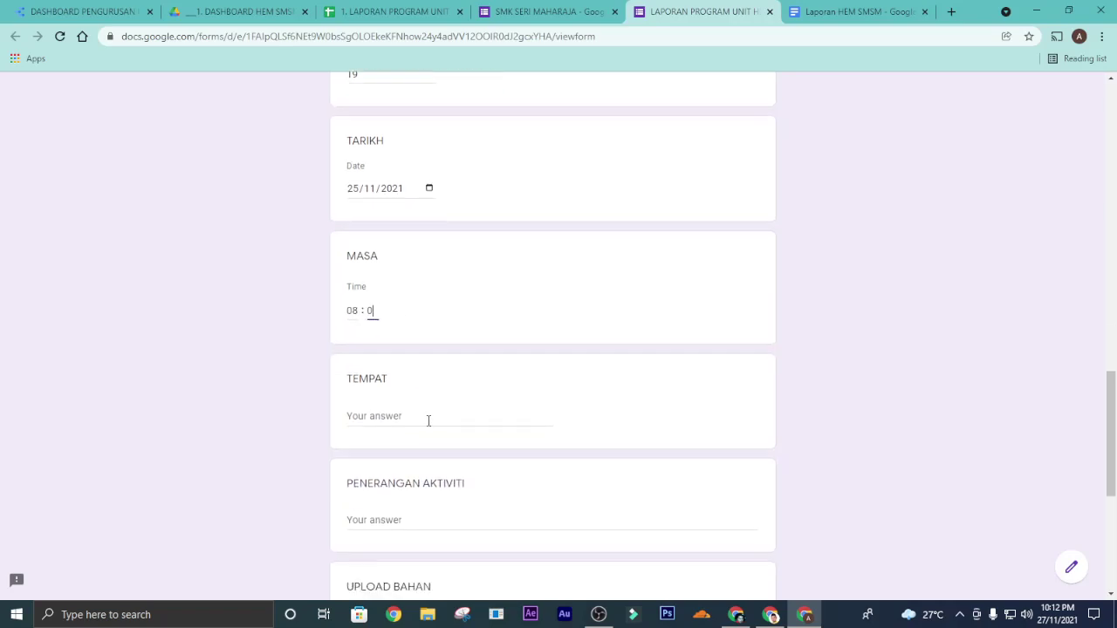
{"action": "left_click", "coordinate": [389, 386]}
{"action": "type", "text": "ASRAMA S"}
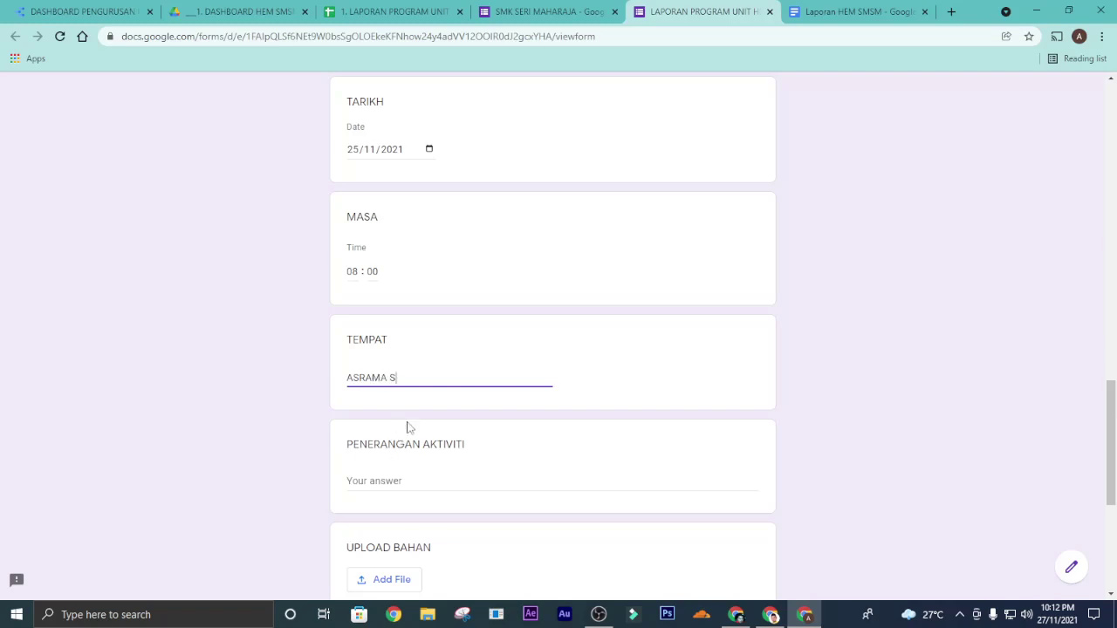
Step: Fill the PENERANGAN AKTIVITI answer with five lines of placeholder x characters
{"action": "left_click", "coordinate": [383, 483]}
{"action": "type", "text": "Xxxxxxxx"}
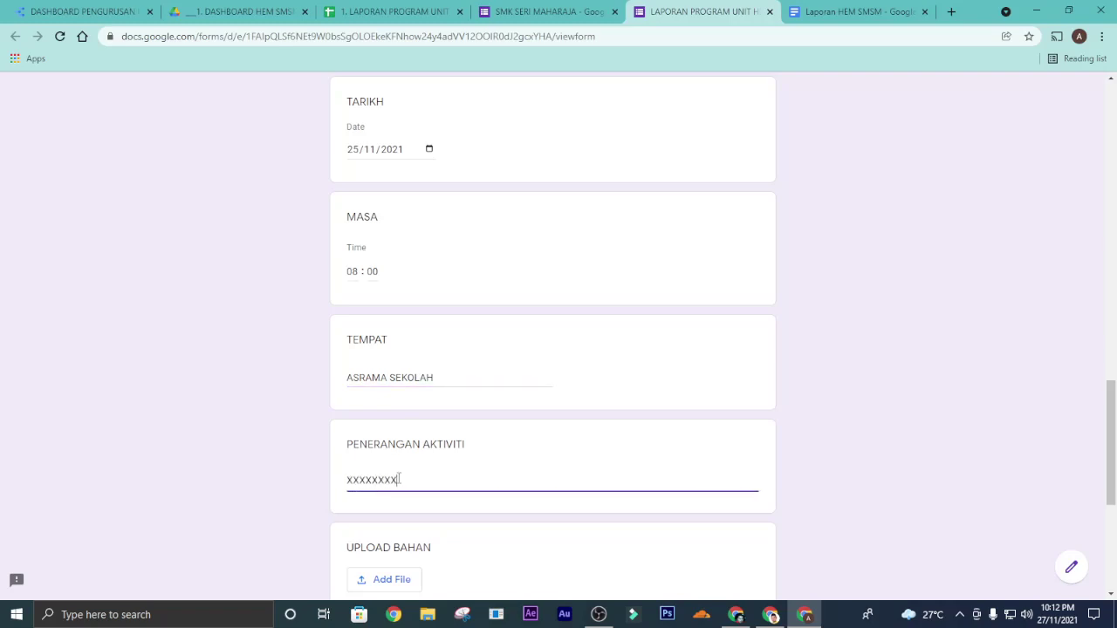
{"action": "key", "text": "Return"}
{"action": "type", "text": "xxxxxxxxxxx"}
{"action": "key", "text": "Return"}
{"action": "type", "text": "xx"}
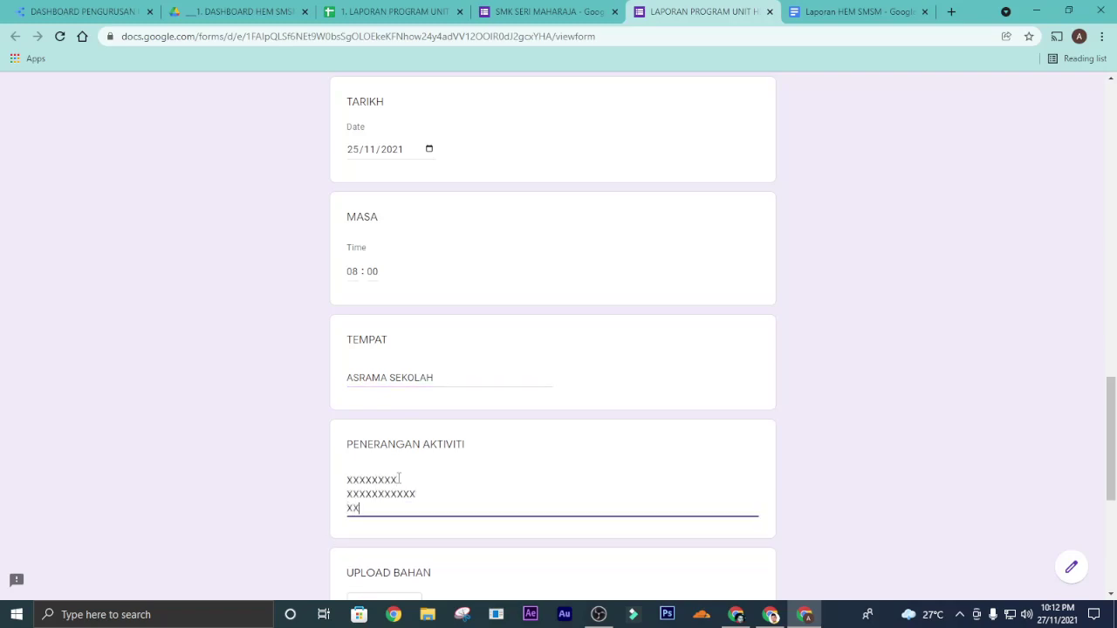
{"action": "type", "text": "xxxxxxxx"}
{"action": "key", "text": "Return"}
{"action": "type", "text": "xxxxxxxxxxxxxxxxxx"}
{"action": "key", "text": "Return"}
{"action": "type", "text": "xxxxxxxxxxxx"}
{"action": "scroll", "coordinate": [398, 462], "scroll_direction": "down", "scroll_amount": 3}
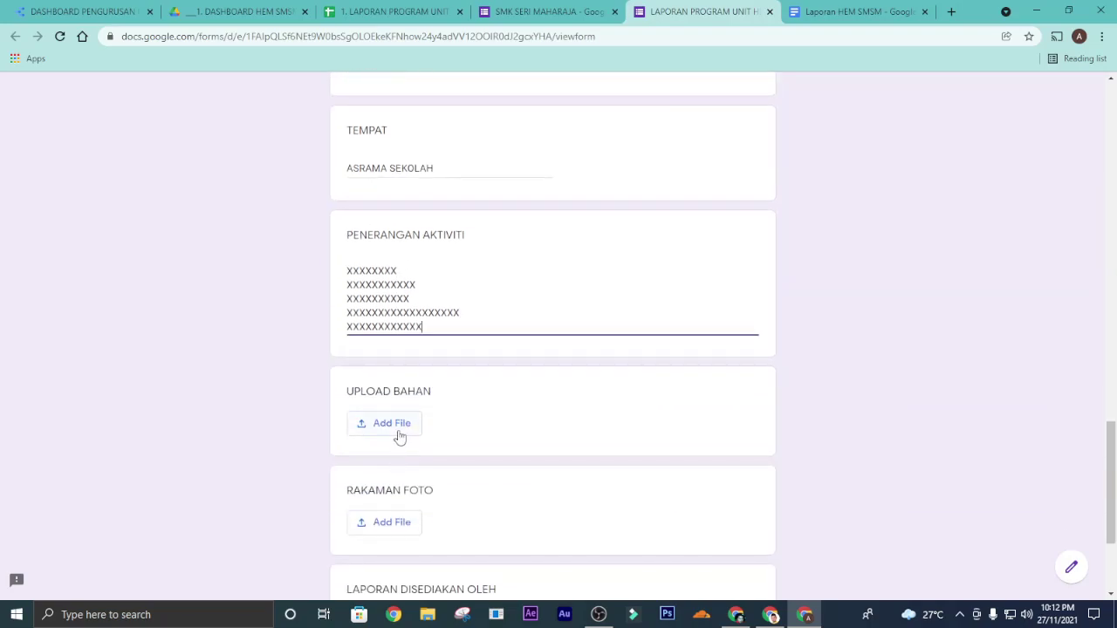
{"action": "scroll", "coordinate": [451, 443], "scroll_direction": "down", "scroll_amount": 1}
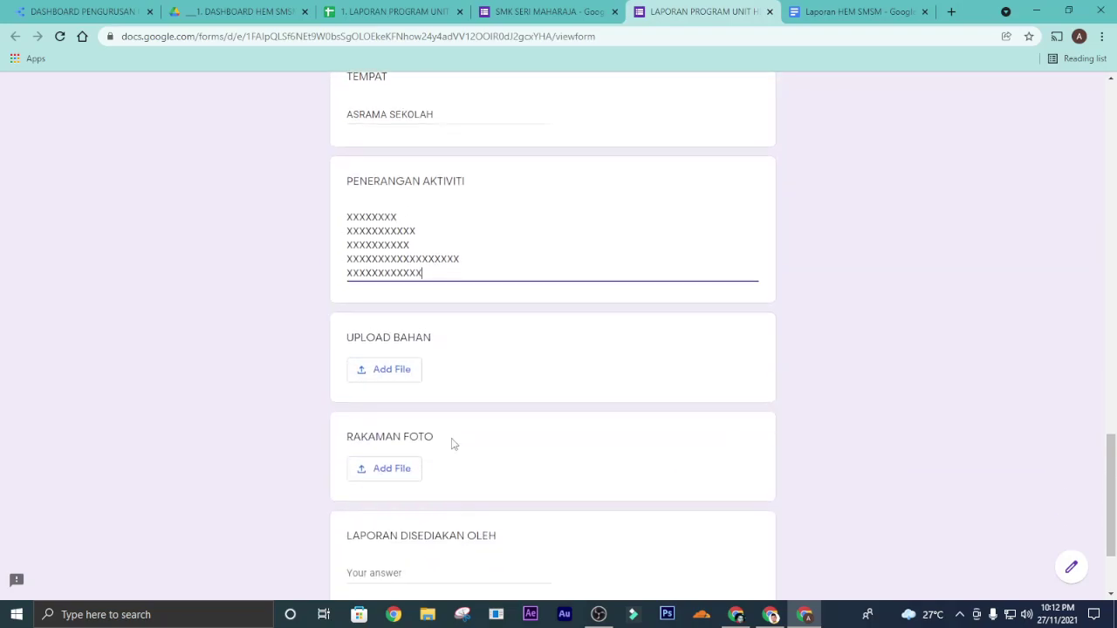
Step: Start a file upload for the RAKAMAN FOTO question and browse the computer's Downloads folder for photos
{"action": "left_click", "coordinate": [391, 454]}
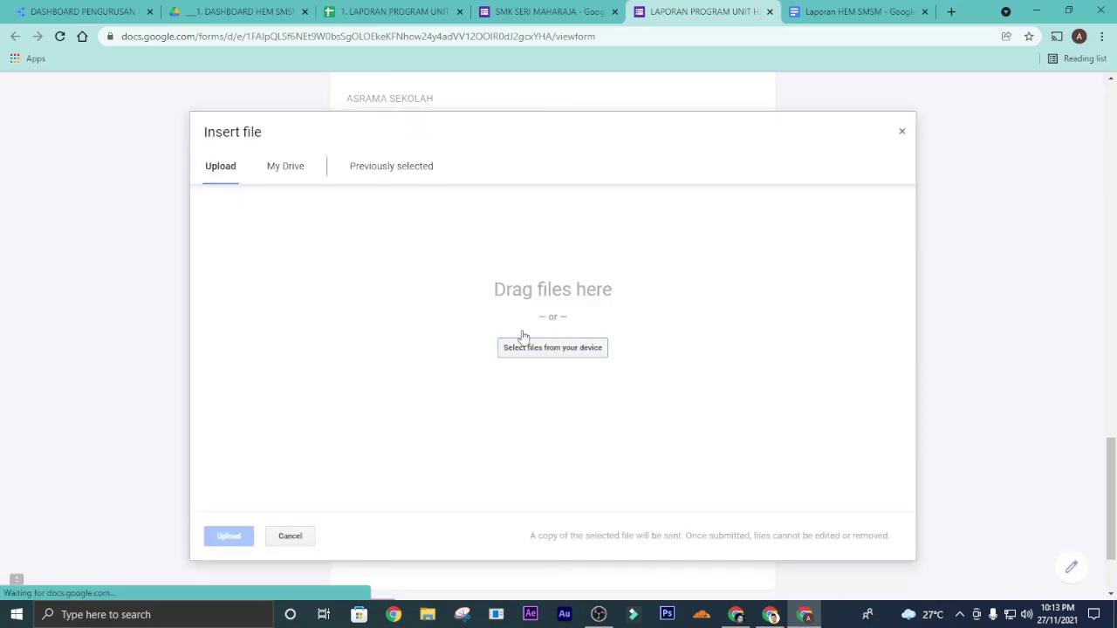
{"action": "left_click", "coordinate": [536, 349]}
{"action": "scroll", "coordinate": [324, 139], "scroll_direction": "down", "scroll_amount": 5}
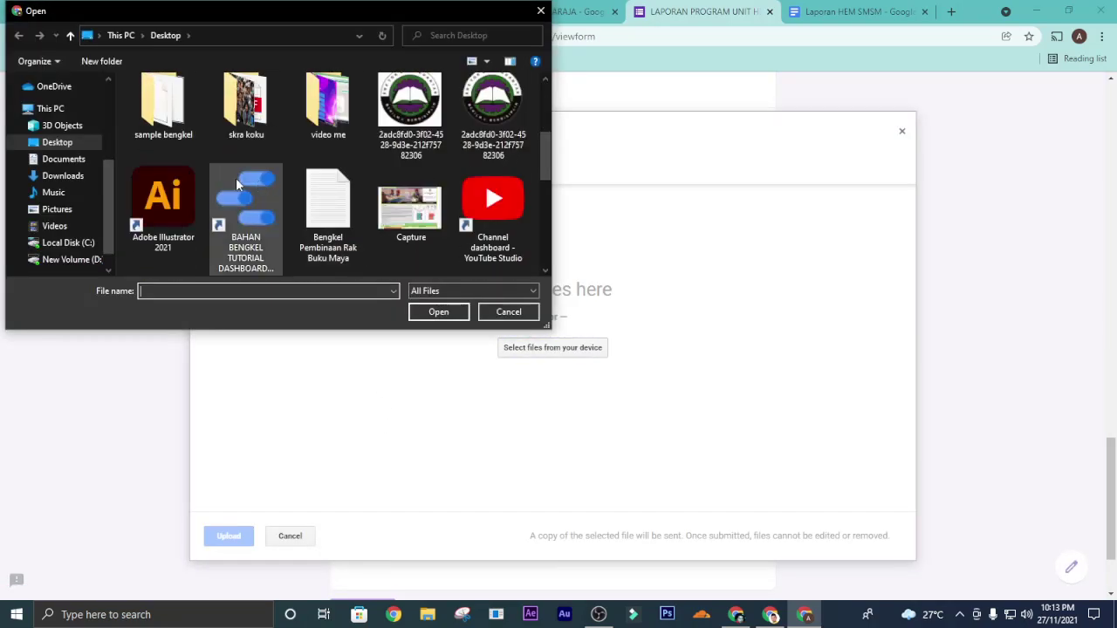
{"action": "left_click", "coordinate": [58, 177]}
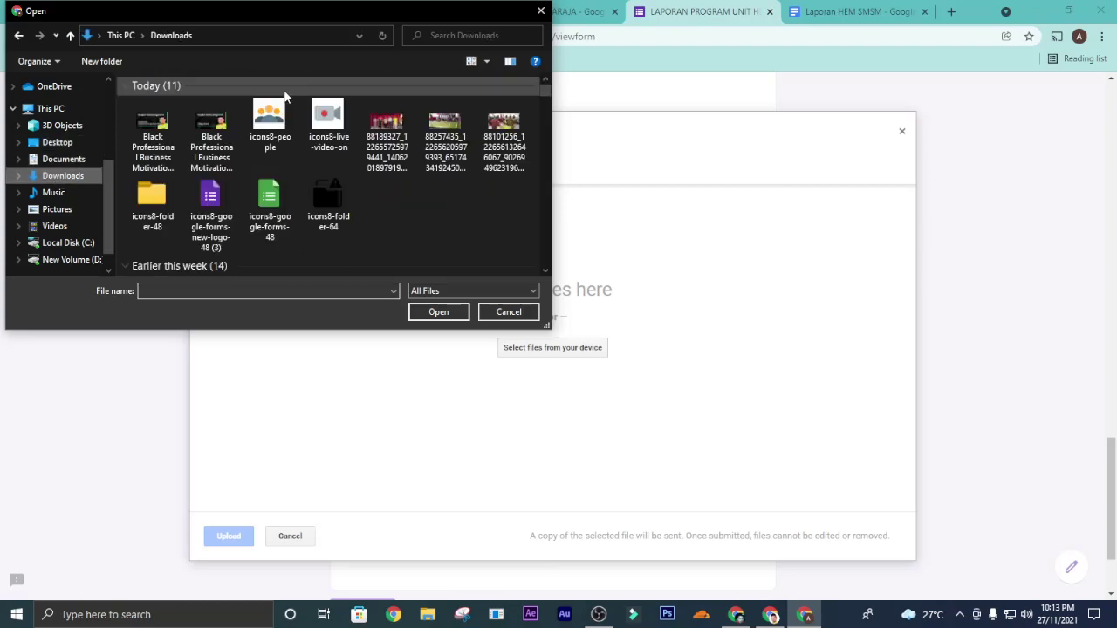
{"action": "scroll", "coordinate": [372, 146], "scroll_direction": "down", "scroll_amount": 10}
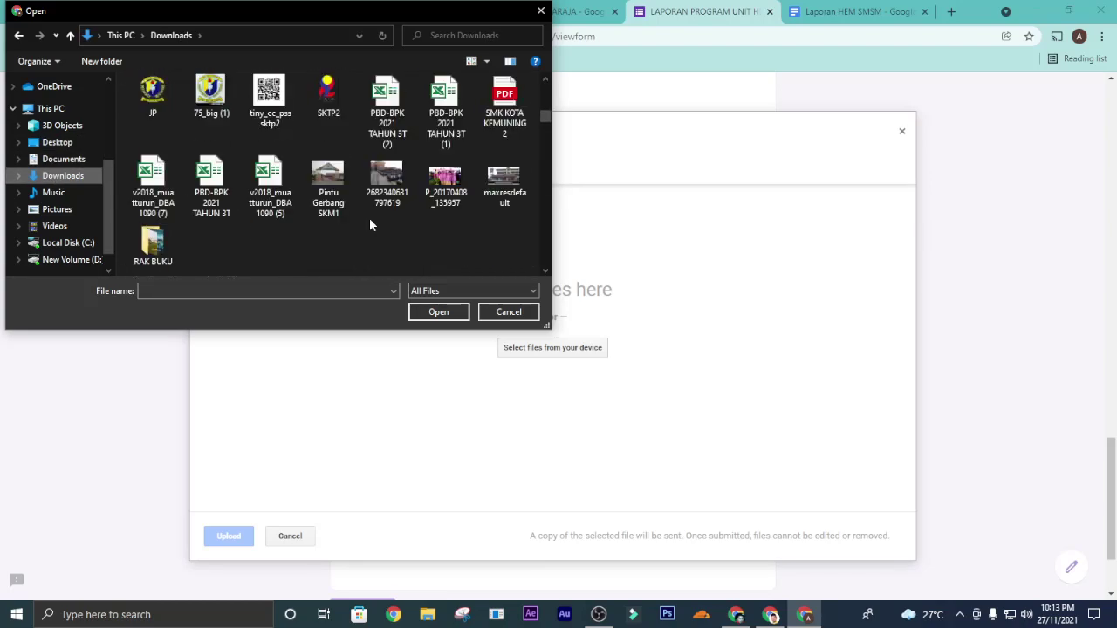
{"action": "left_click", "coordinate": [328, 185]}
{"action": "left_click", "coordinate": [387, 181], "text": "ctrl"}
{"action": "left_click", "coordinate": [445, 182], "text": "ctrl"}
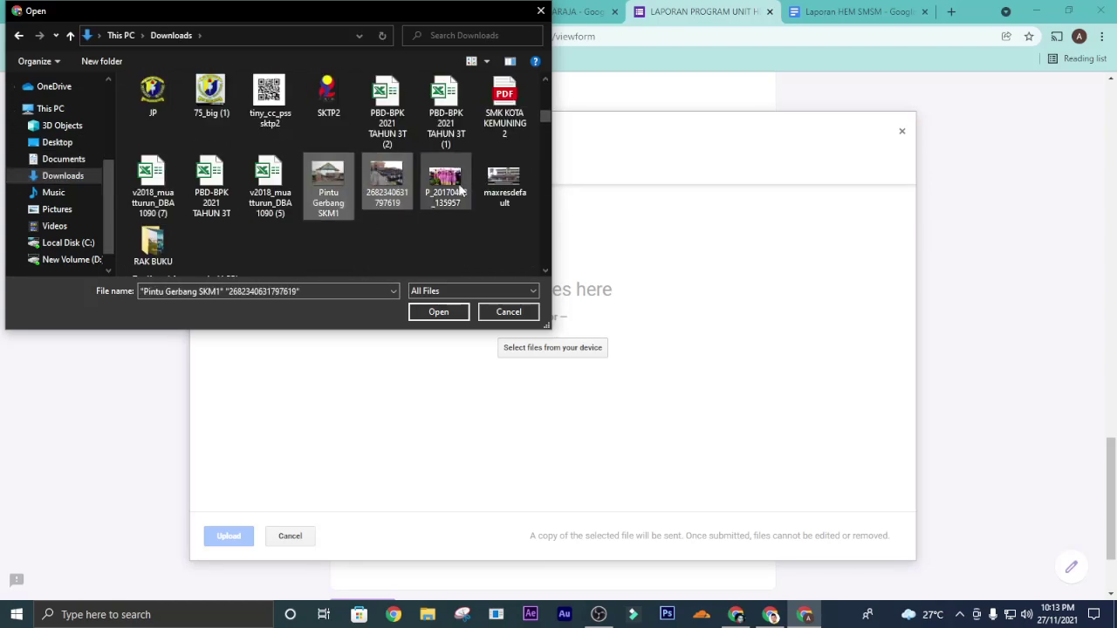
Step: Upload P_20170408_135957, maxresdefault, img_1380, hqdefault and the kmpadvert10091 image as the RAKAMAN FOTO files
{"action": "left_click", "coordinate": [454, 188]}
{"action": "left_click", "coordinate": [489, 191], "text": "ctrl"}
{"action": "left_click", "coordinate": [441, 196], "text": "ctrl"}
{"action": "left_click", "coordinate": [440, 199], "text": "ctrl"}
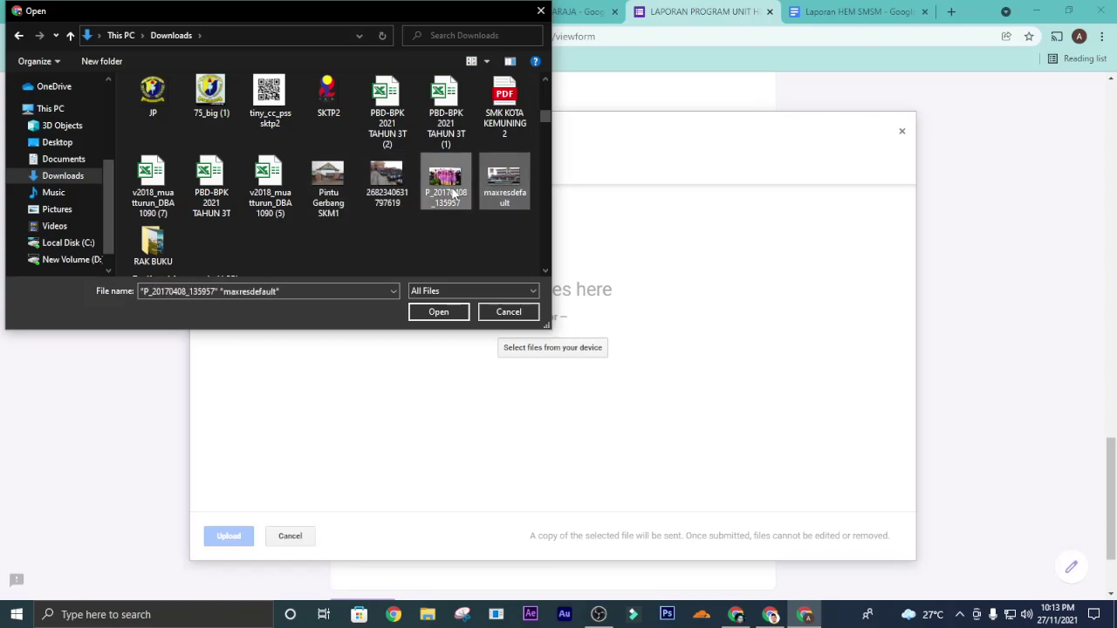
{"action": "scroll", "coordinate": [436, 199], "scroll_direction": "down", "scroll_amount": 1}
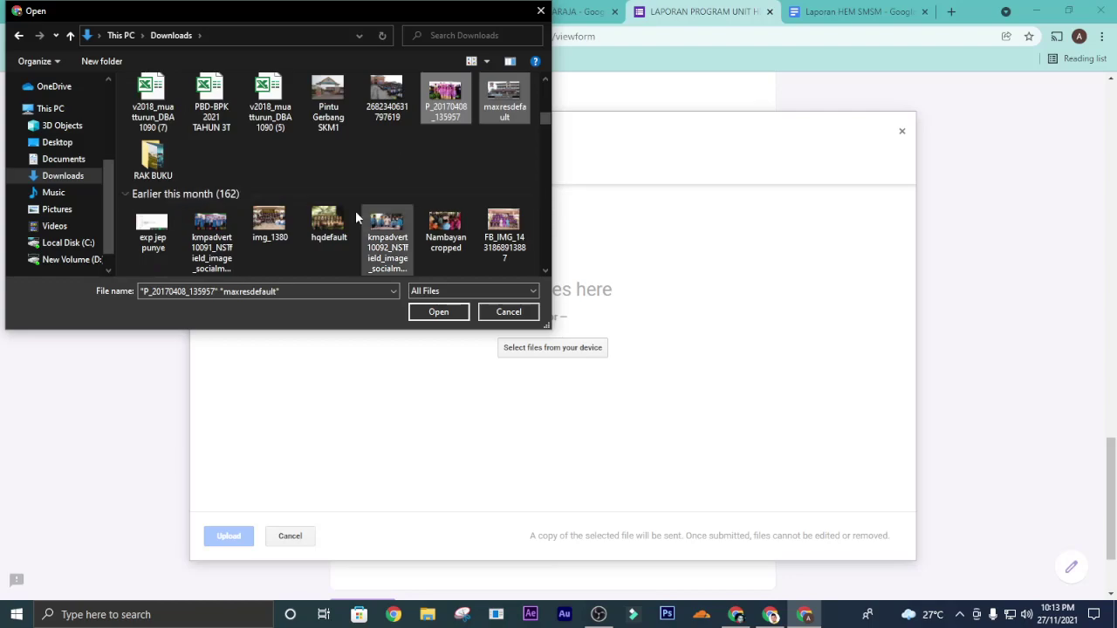
{"action": "left_click", "coordinate": [286, 222], "text": "ctrl"}
{"action": "left_click", "coordinate": [328, 225], "text": "ctrl"}
{"action": "left_click", "coordinate": [211, 235], "text": "ctrl"}
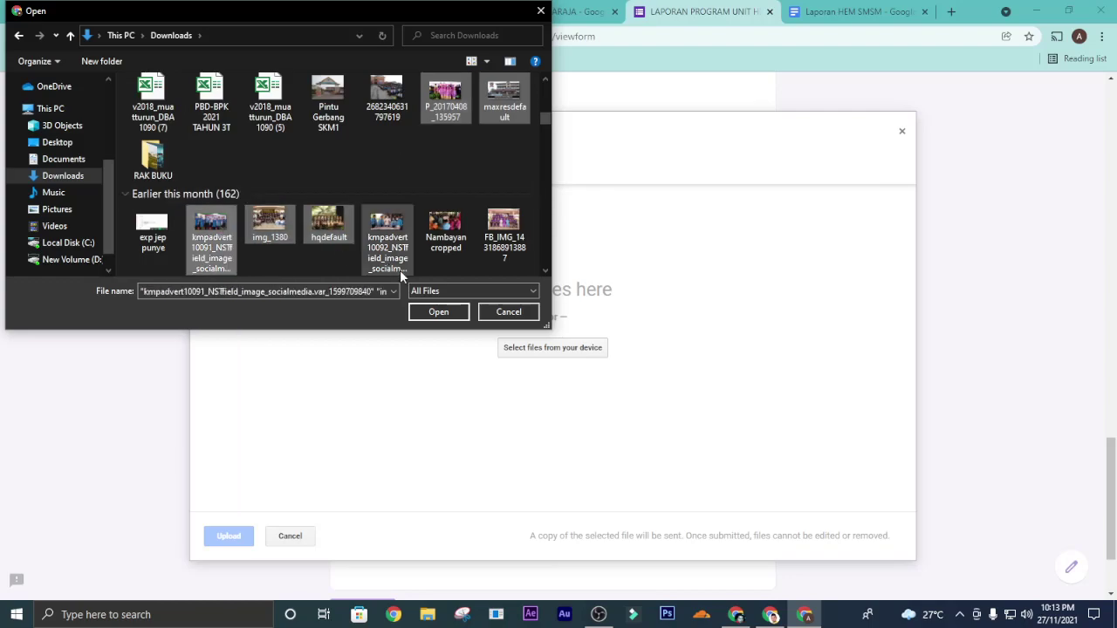
{"action": "left_click", "coordinate": [438, 313]}
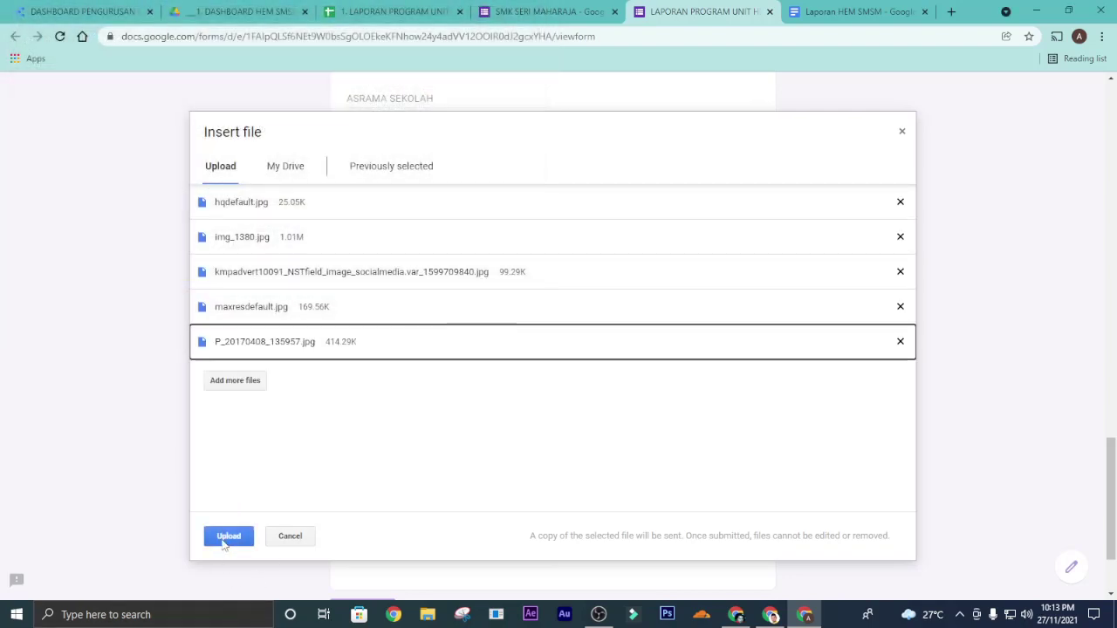
{"action": "left_click", "coordinate": [227, 538]}
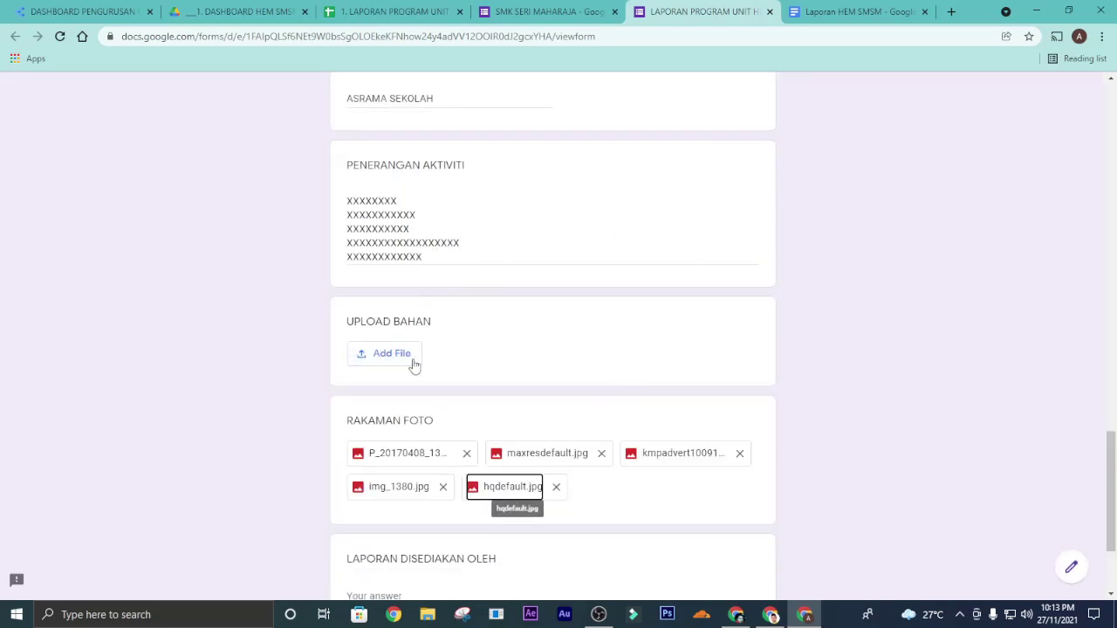
Step: Upload icons8-people.gif from the Downloads folder as the UPLOAD BAHAN file
{"action": "scroll", "coordinate": [449, 374], "scroll_direction": "down", "scroll_amount": 2}
{"action": "scroll", "coordinate": [419, 349], "scroll_direction": "up", "scroll_amount": 2}
{"action": "left_click", "coordinate": [405, 334]}
{"action": "left_click", "coordinate": [550, 348]}
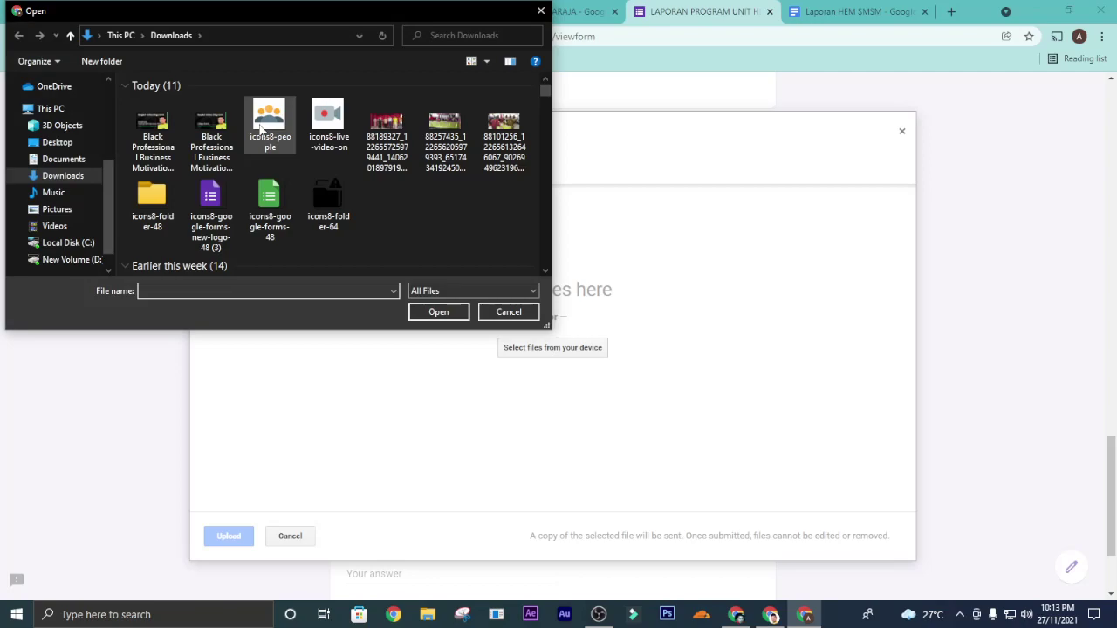
{"action": "double_click", "coordinate": [260, 128]}
{"action": "left_click", "coordinate": [236, 536]}
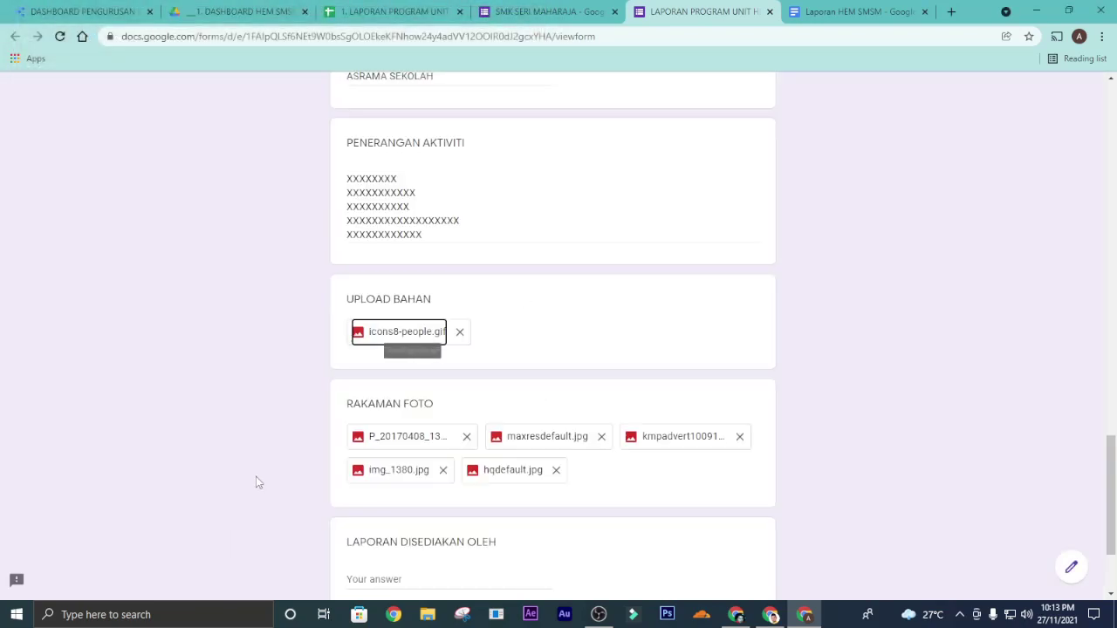
Step: Enter "CIKGU ASRAMA" as the LAPORAN DISEDIAKAN OLEH answer and submit the form
{"action": "scroll", "coordinate": [231, 500], "scroll_direction": "down", "scroll_amount": 3}
{"action": "left_click", "coordinate": [416, 439]}
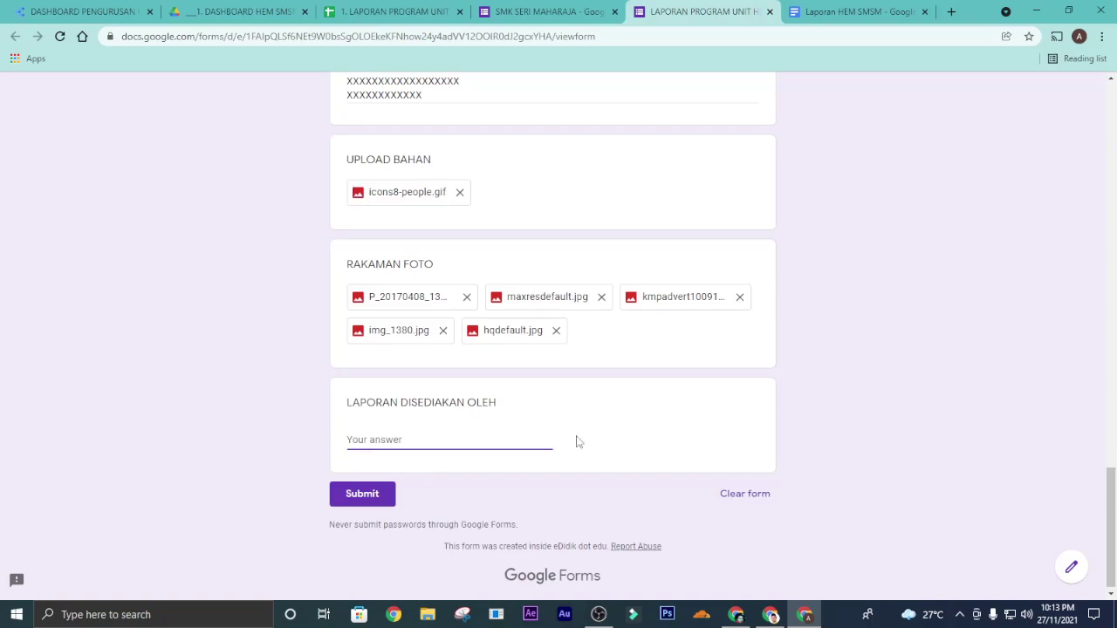
{"action": "type", "text": "CIKGU ASRAMA"}
{"action": "left_click", "coordinate": [372, 494]}
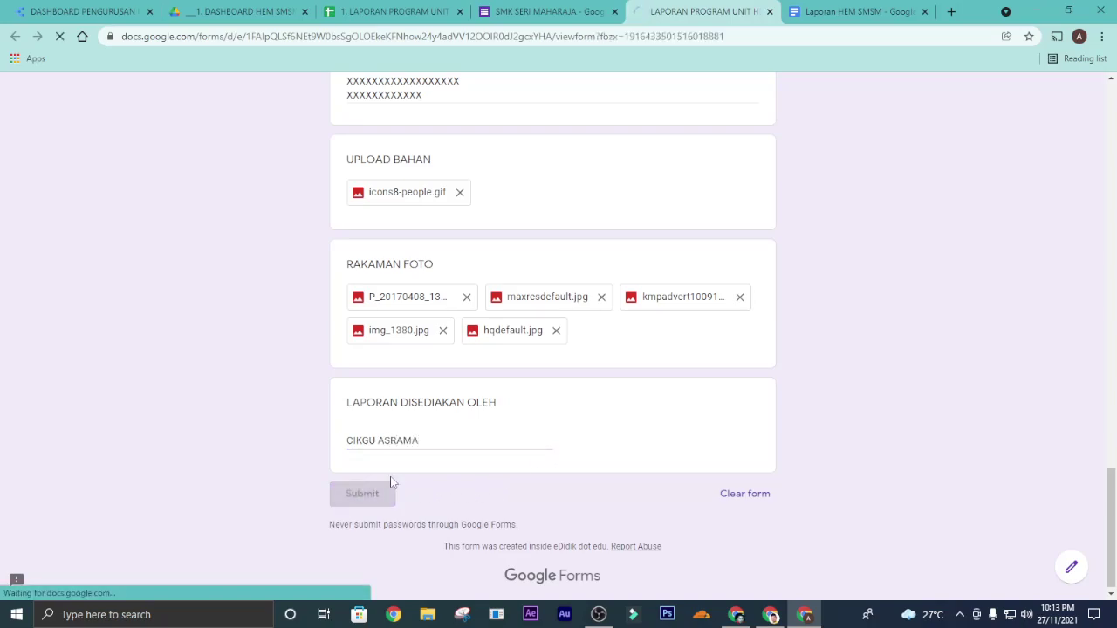
{"action": "scroll", "coordinate": [453, 317], "scroll_direction": "up", "scroll_amount": 10}
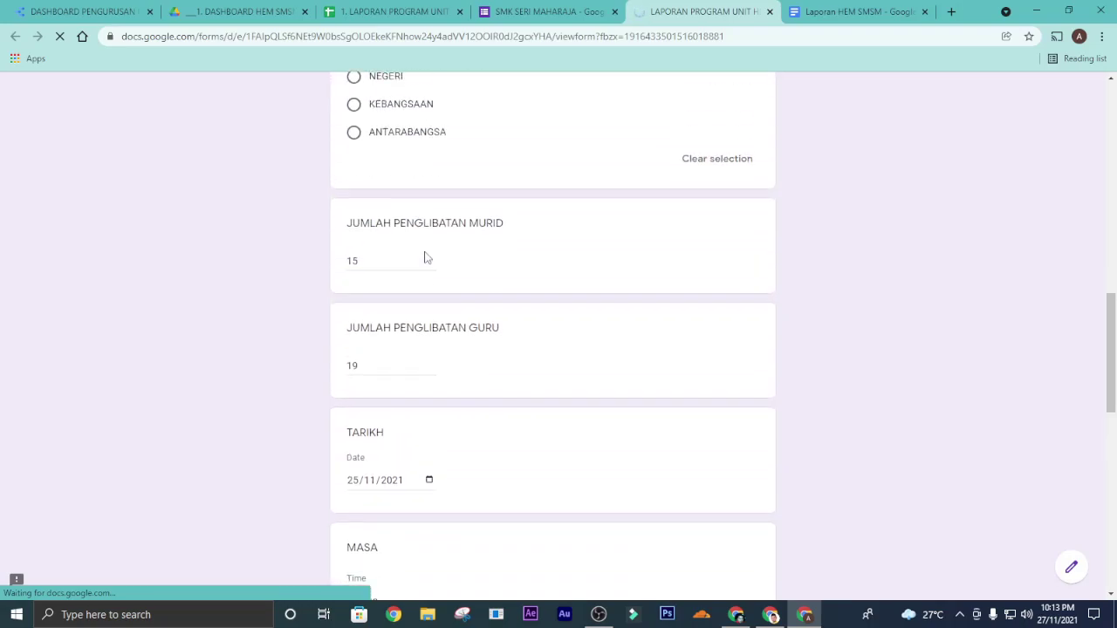
{"action": "scroll", "coordinate": [426, 256], "scroll_direction": "up", "scroll_amount": 8}
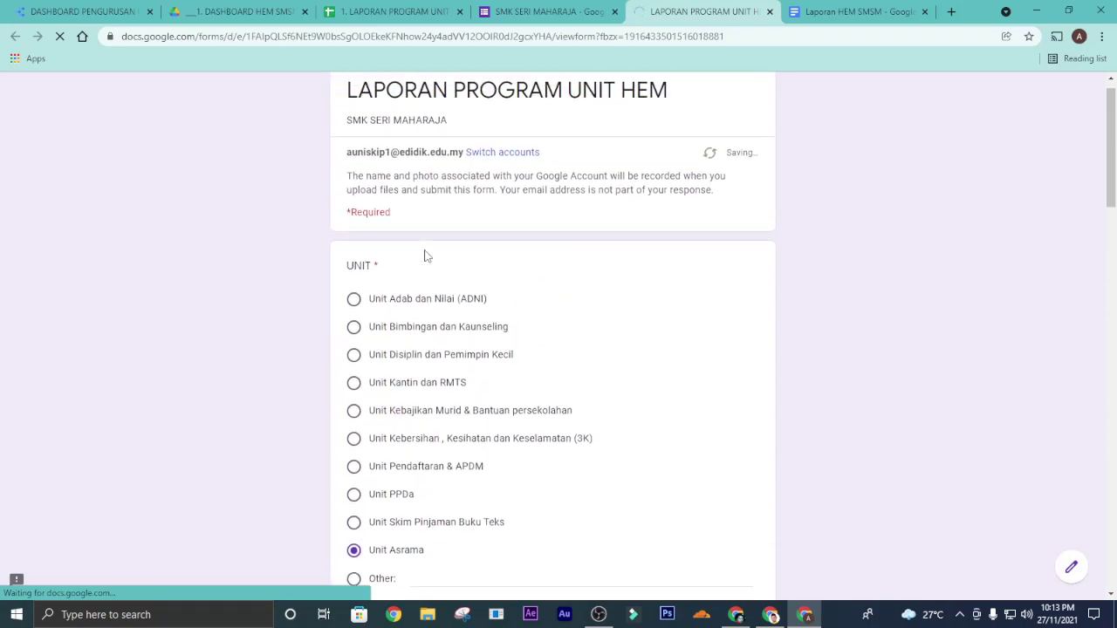
Step: In the LAPORAN PROGRAM UNIT HEM responses spreadsheet, delete rows 2 to 5, keeping only the Unit Asrama response
{"action": "left_click", "coordinate": [412, 7]}
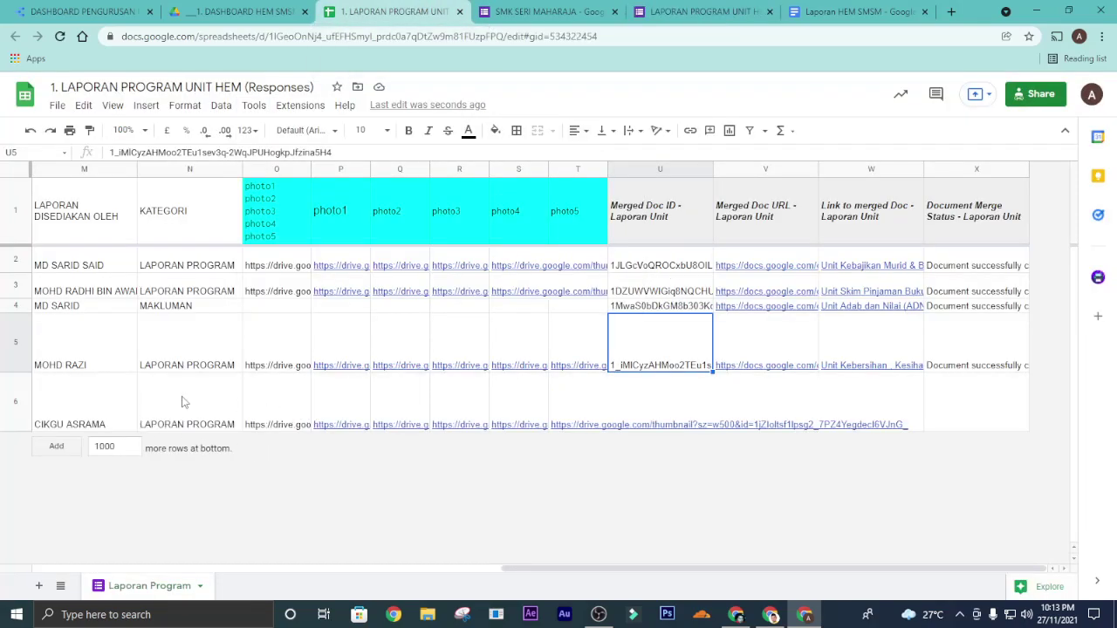
{"action": "left_click", "coordinate": [94, 398]}
{"action": "left_click", "coordinate": [906, 388]}
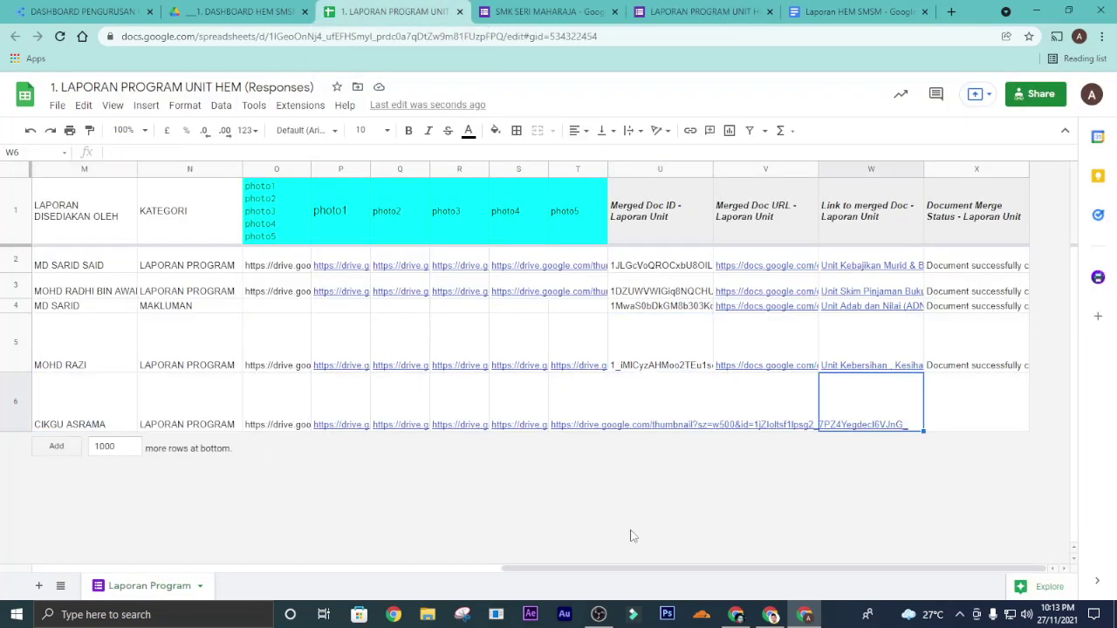
{"action": "left_click_drag", "start_coordinate": [593, 571], "coordinate": [156, 545]}
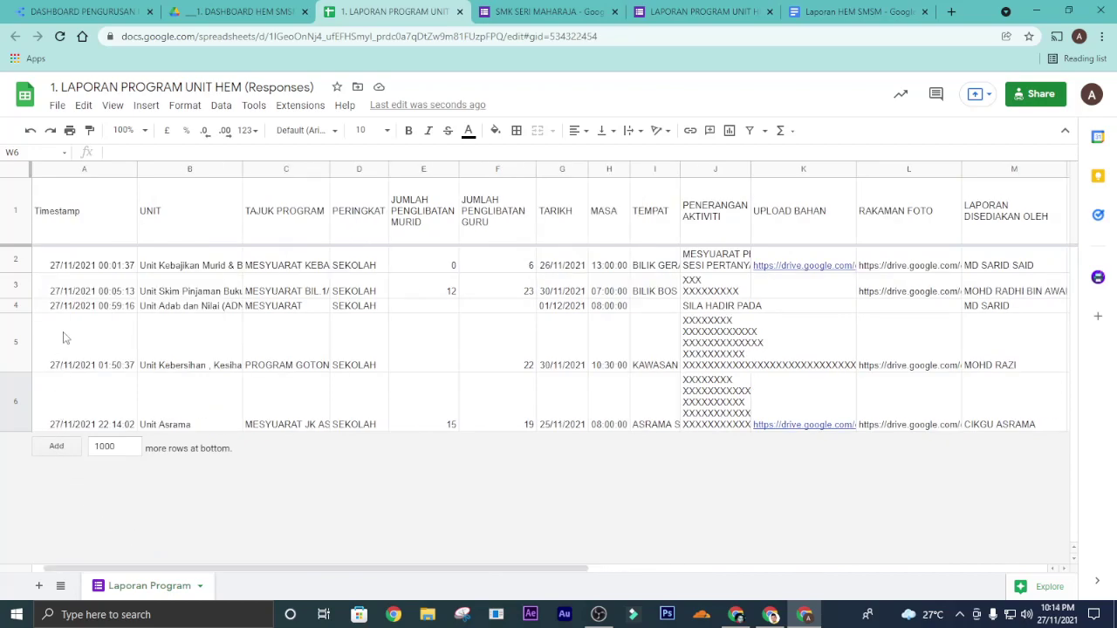
{"action": "left_click_drag", "start_coordinate": [14, 260], "coordinate": [152, 319]}
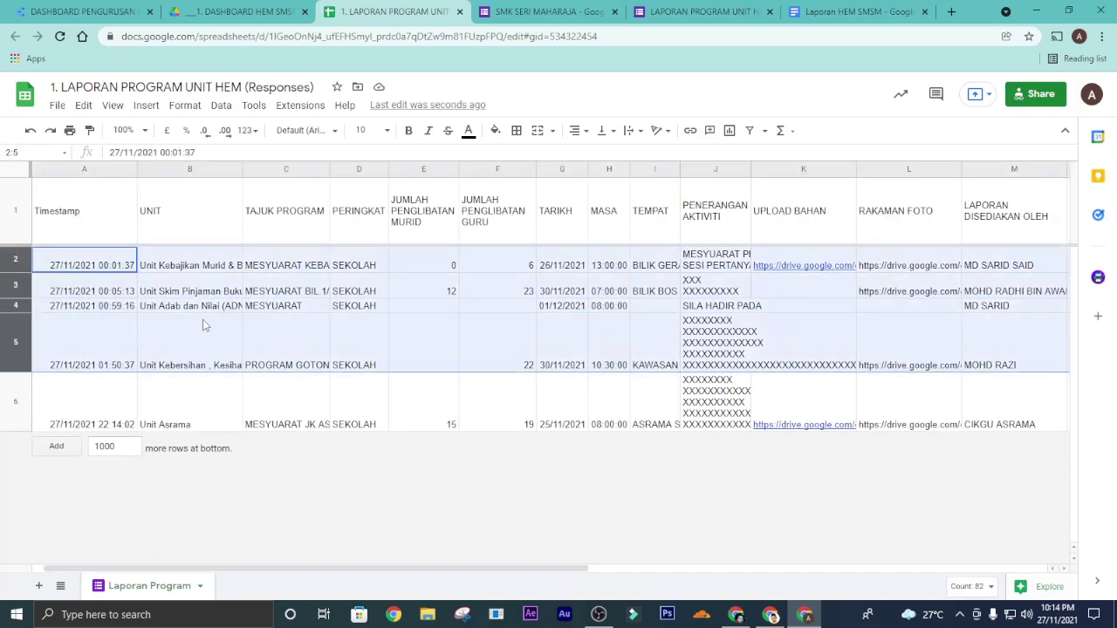
{"action": "right_click", "coordinate": [285, 322]}
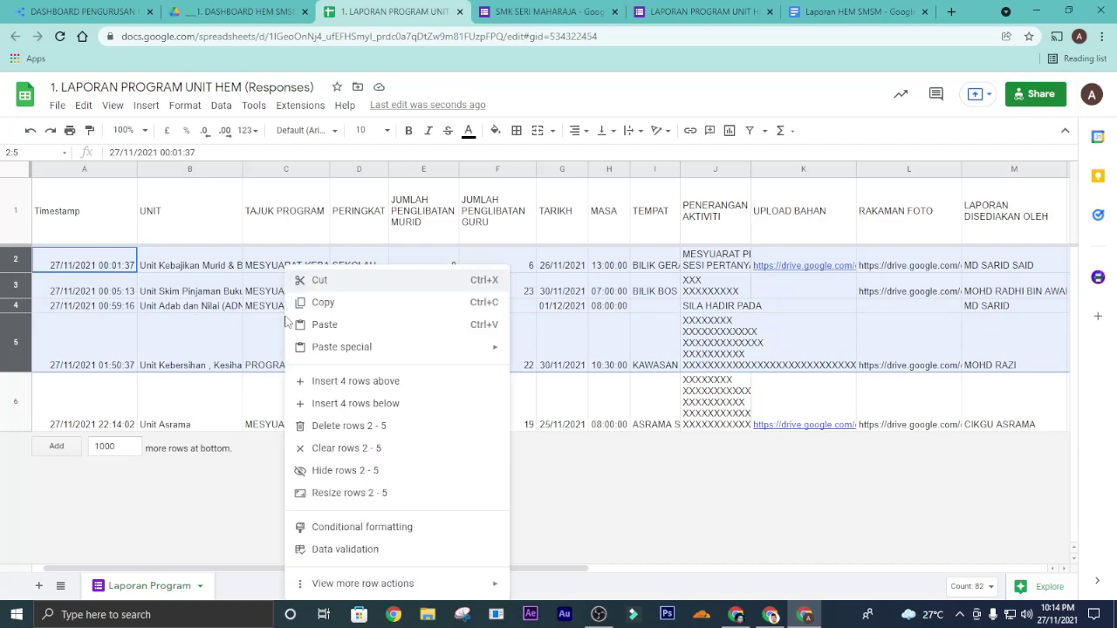
{"action": "left_click", "coordinate": [350, 426]}
{"action": "left_click", "coordinate": [637, 279]}
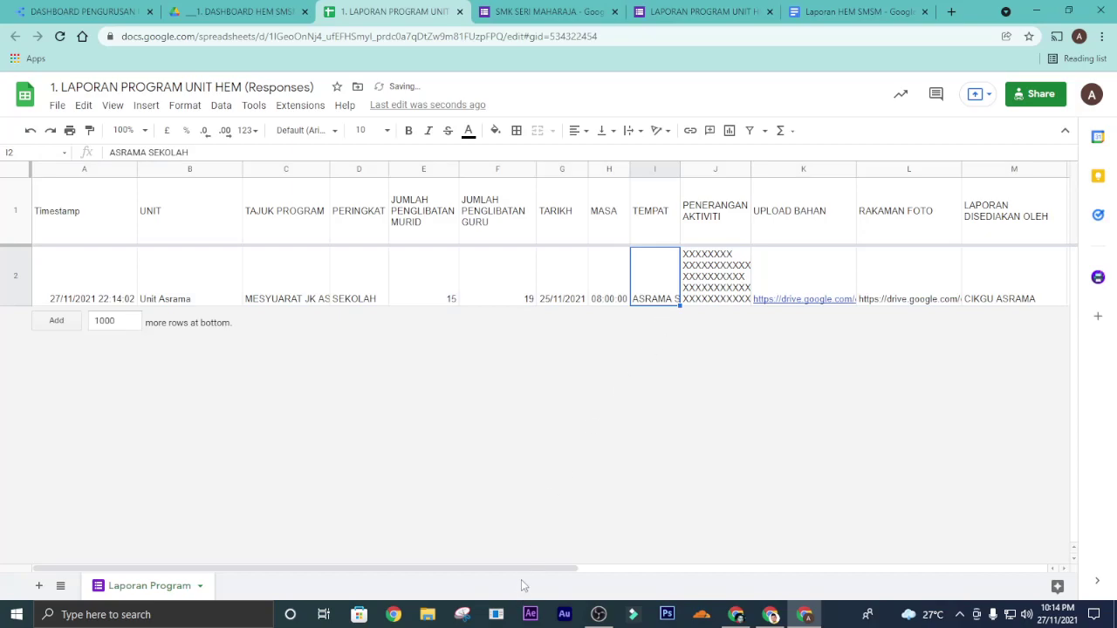
Step: Check the merged-document columns of the Unit Asrama row, and launch the Autocrat add-on, granting it permission with the school Google account
{"action": "left_click_drag", "start_coordinate": [536, 568], "coordinate": [1021, 568]}
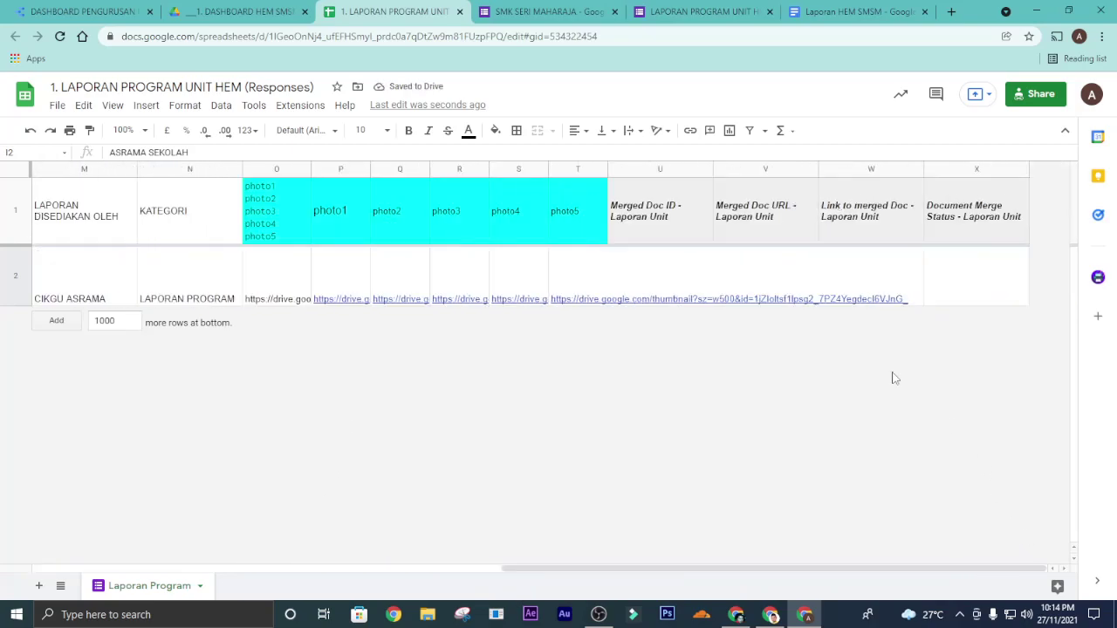
{"action": "left_click", "coordinate": [669, 283]}
{"action": "left_click", "coordinate": [773, 282]}
{"action": "left_click", "coordinate": [916, 282]}
{"action": "left_click", "coordinate": [995, 282]}
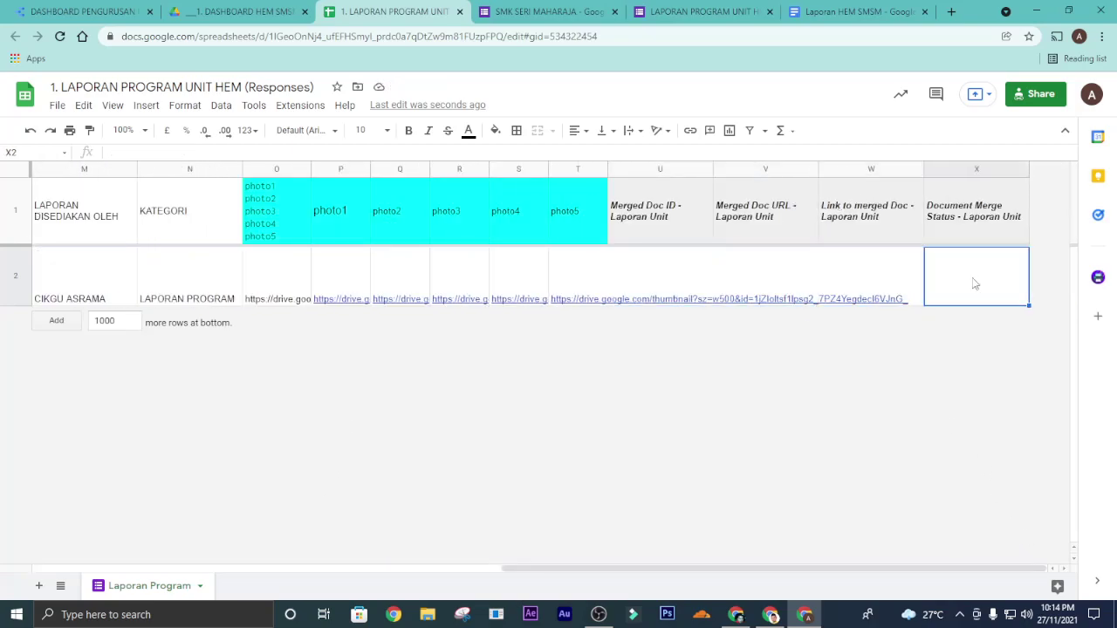
{"action": "left_click", "coordinate": [299, 109]}
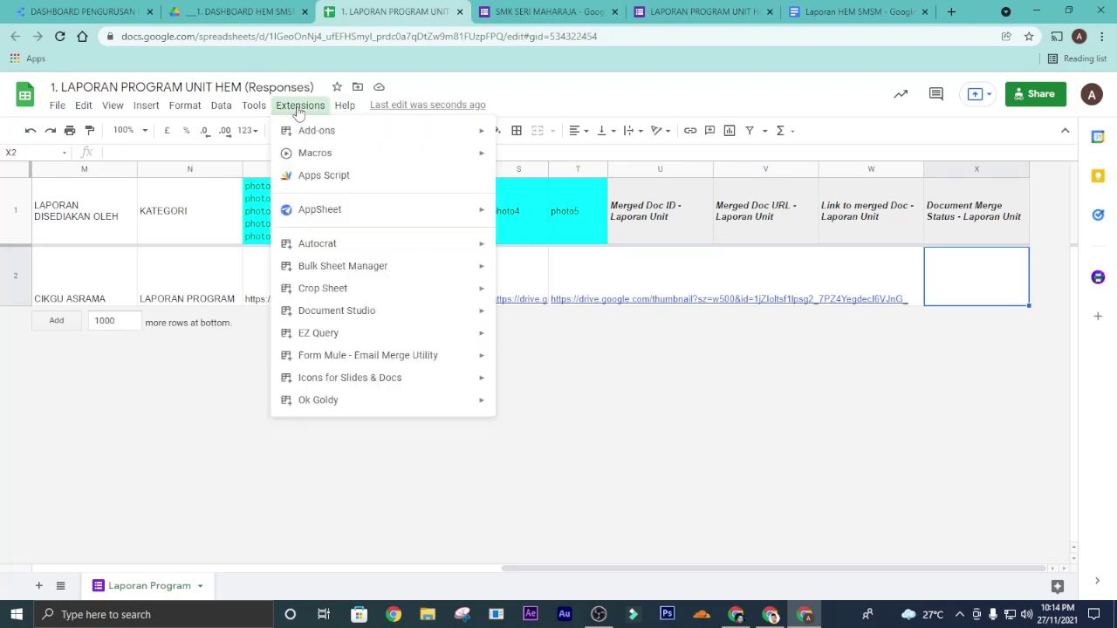
{"action": "mouse_move", "coordinate": [394, 250]}
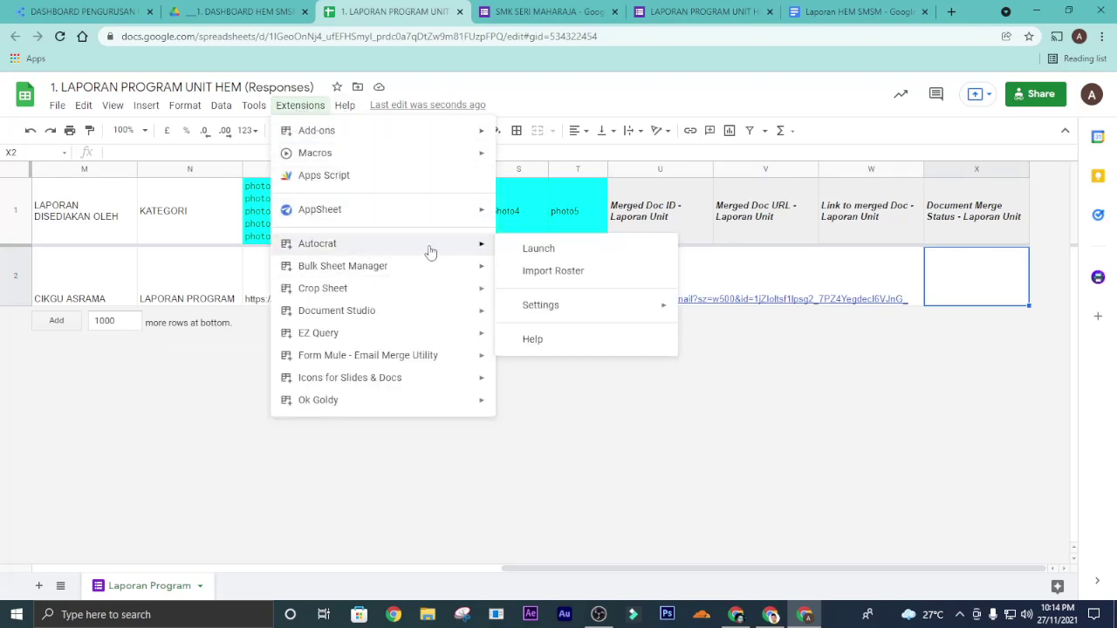
{"action": "left_click", "coordinate": [538, 247]}
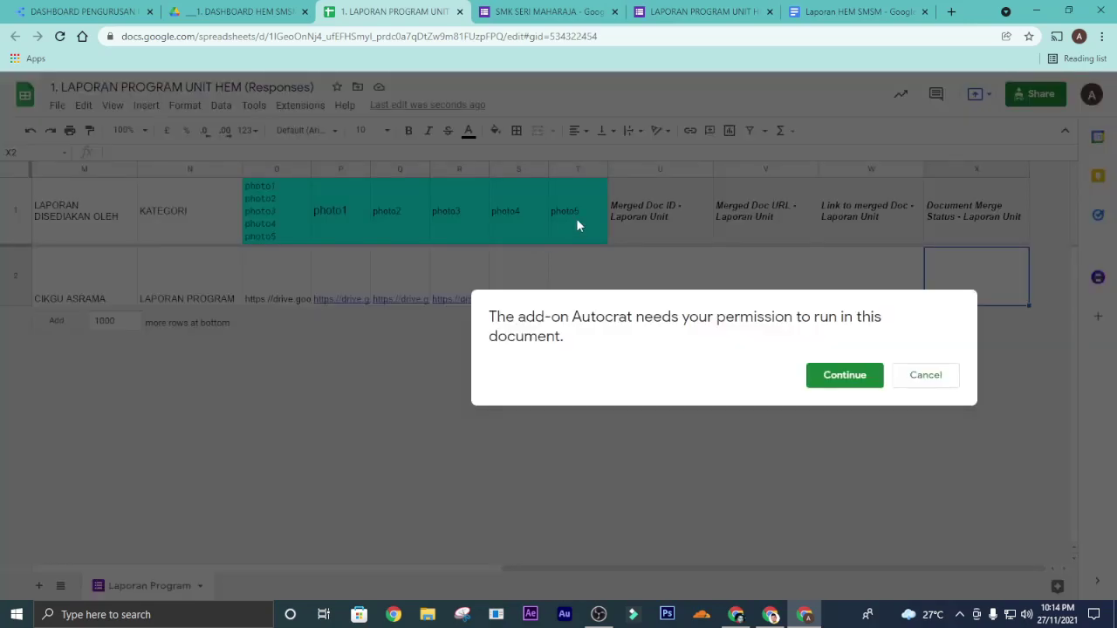
{"action": "left_click", "coordinate": [861, 384]}
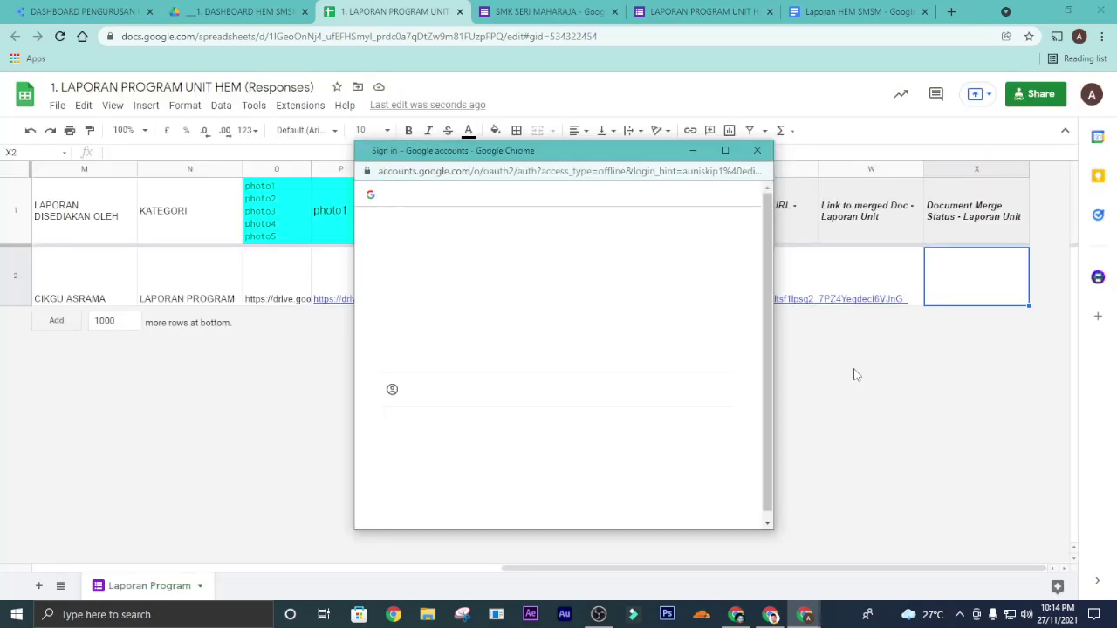
{"action": "left_click", "coordinate": [443, 359]}
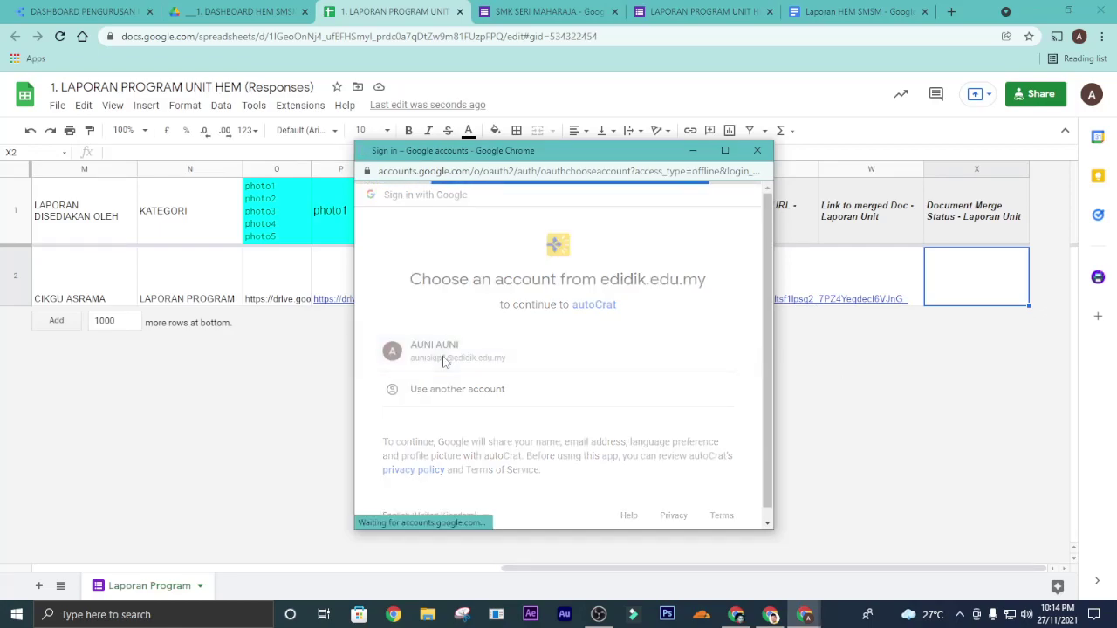
{"action": "scroll", "coordinate": [430, 349], "scroll_direction": "down", "scroll_amount": 10}
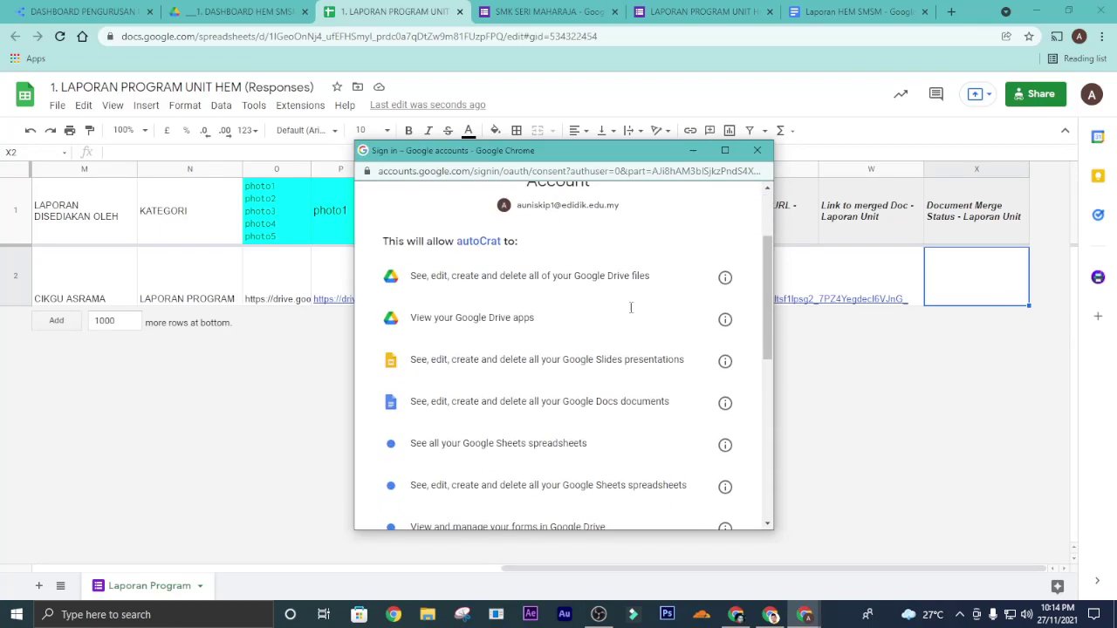
{"action": "left_click", "coordinate": [665, 450]}
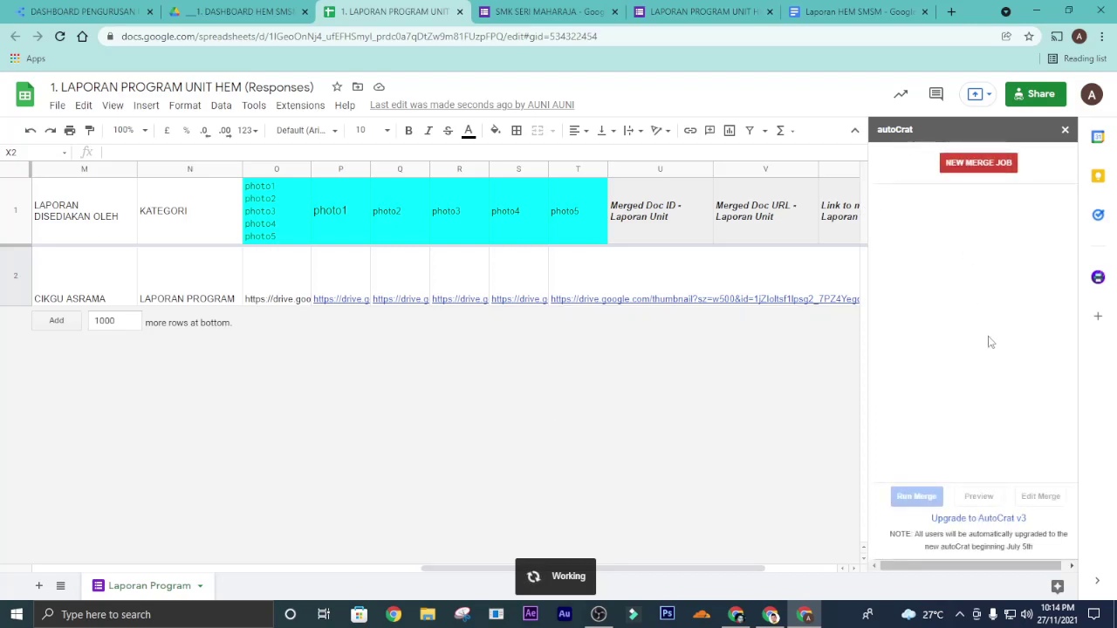
Step: Upgrade the add-on to AutoCrat v3 and launch it again to open its existing jobs
{"action": "left_click", "coordinate": [960, 522]}
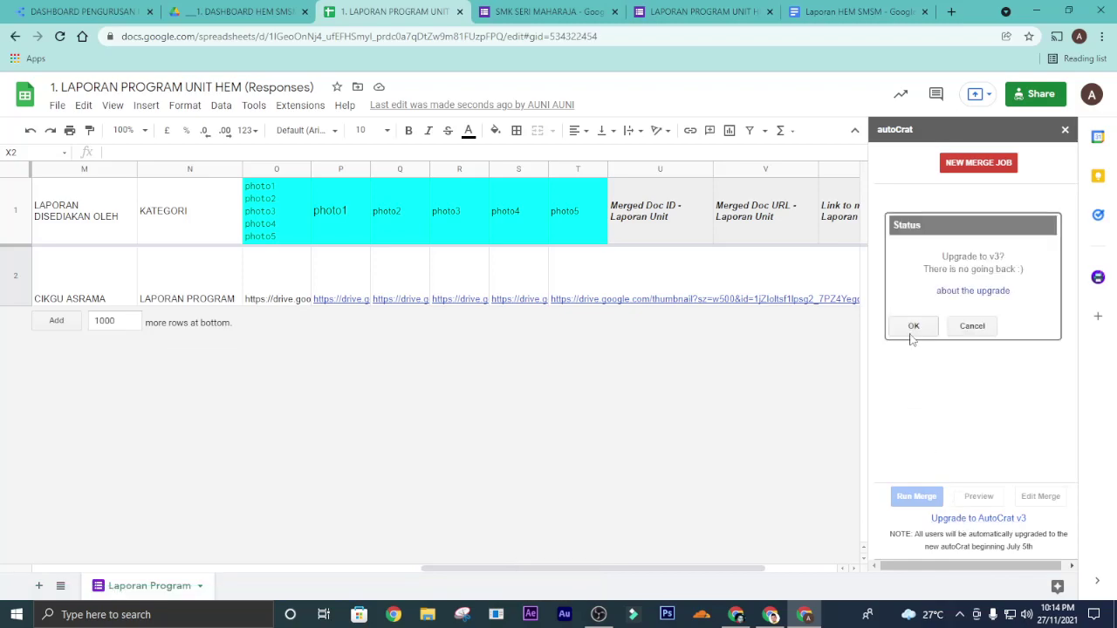
{"action": "left_click", "coordinate": [914, 326]}
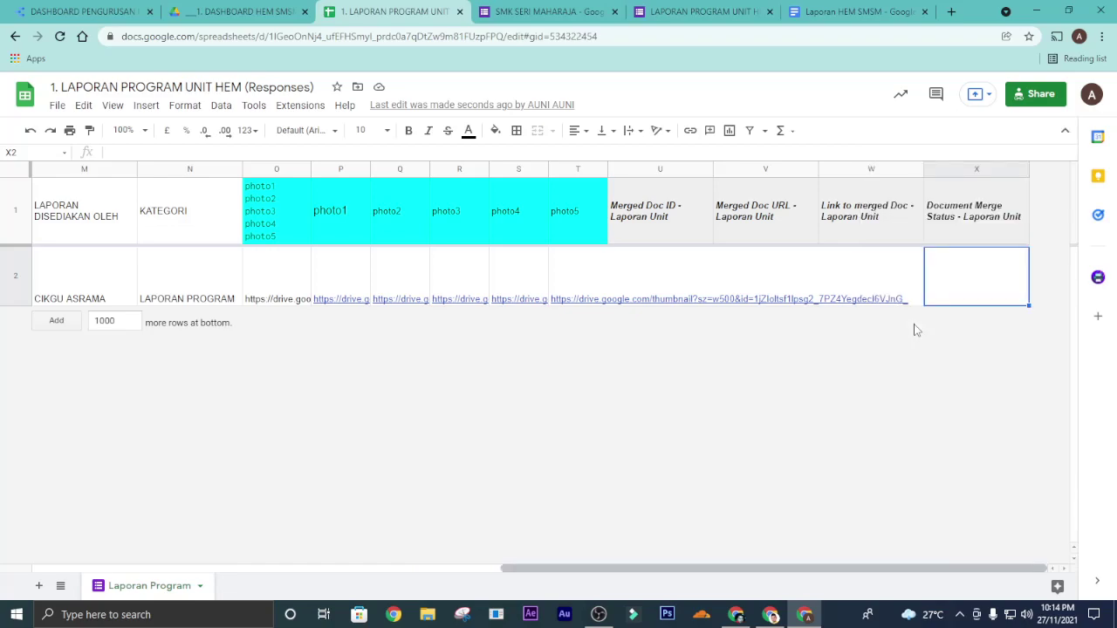
{"action": "left_click", "coordinate": [305, 108]}
{"action": "mouse_move", "coordinate": [360, 245]}
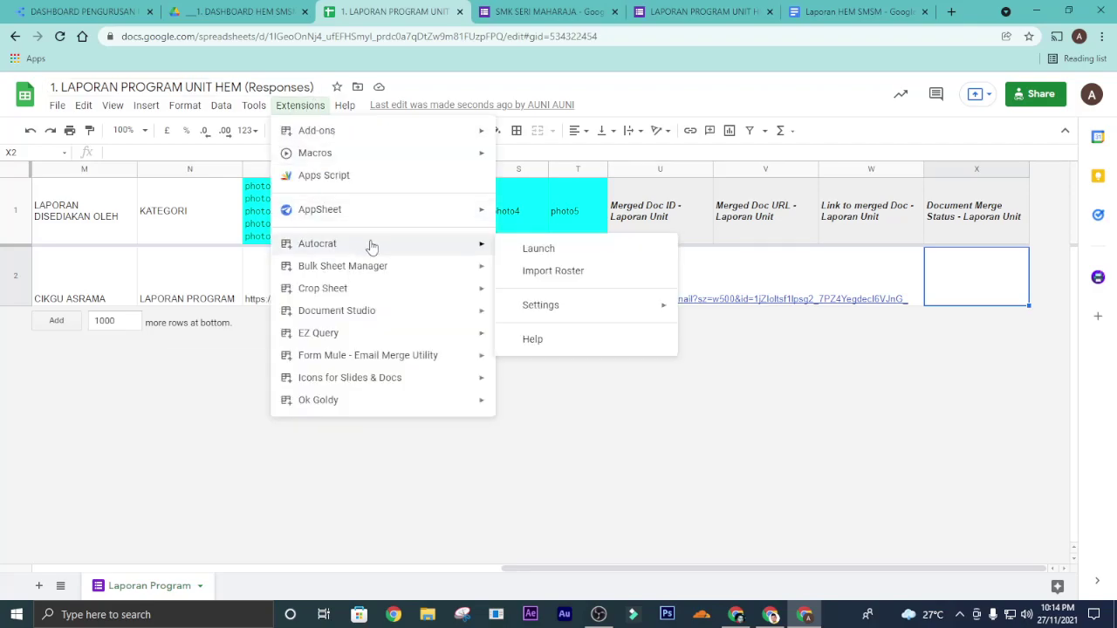
{"action": "left_click", "coordinate": [568, 253]}
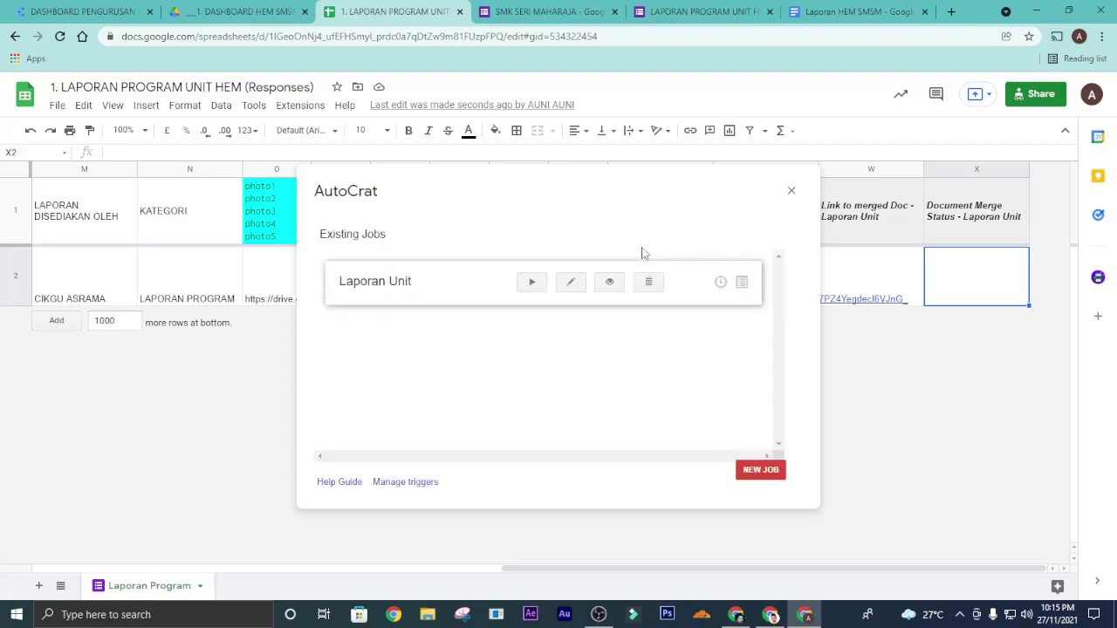
Step: Open the Laporan Unit job for editing and browse Drive for its template, checking the Laporan HEM SMSM document
{"action": "left_click", "coordinate": [573, 283]}
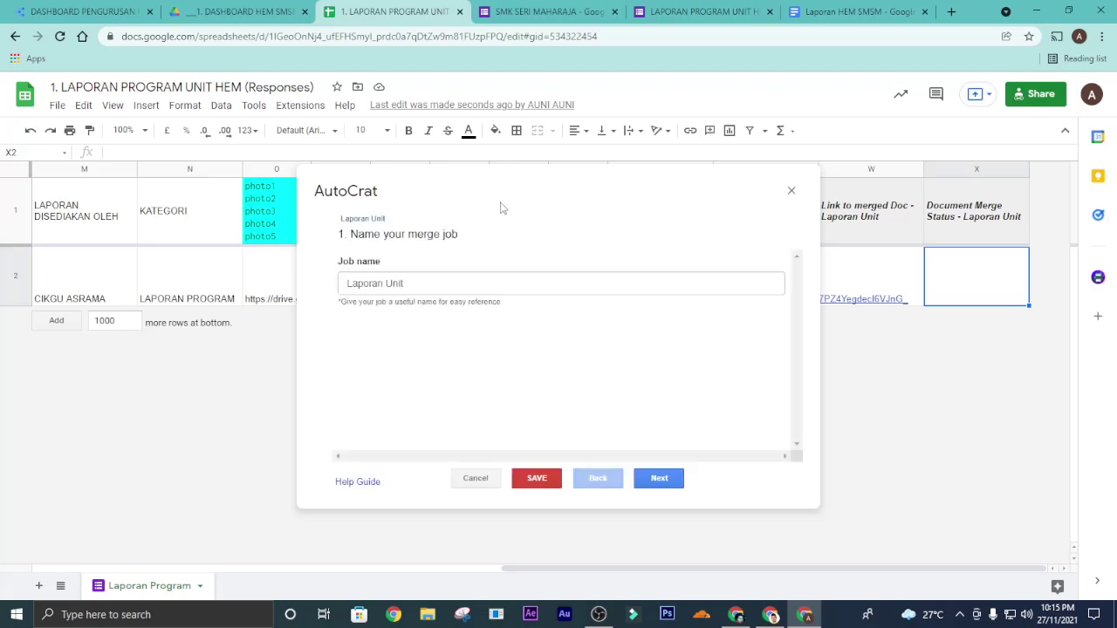
{"action": "left_click", "coordinate": [656, 479]}
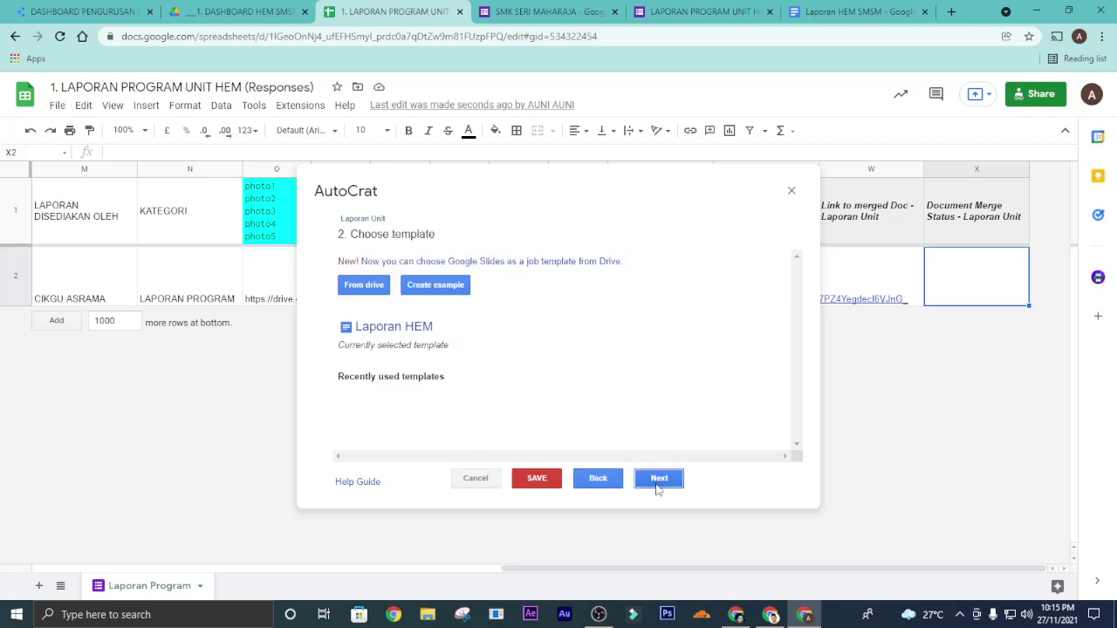
{"action": "left_click", "coordinate": [856, 11]}
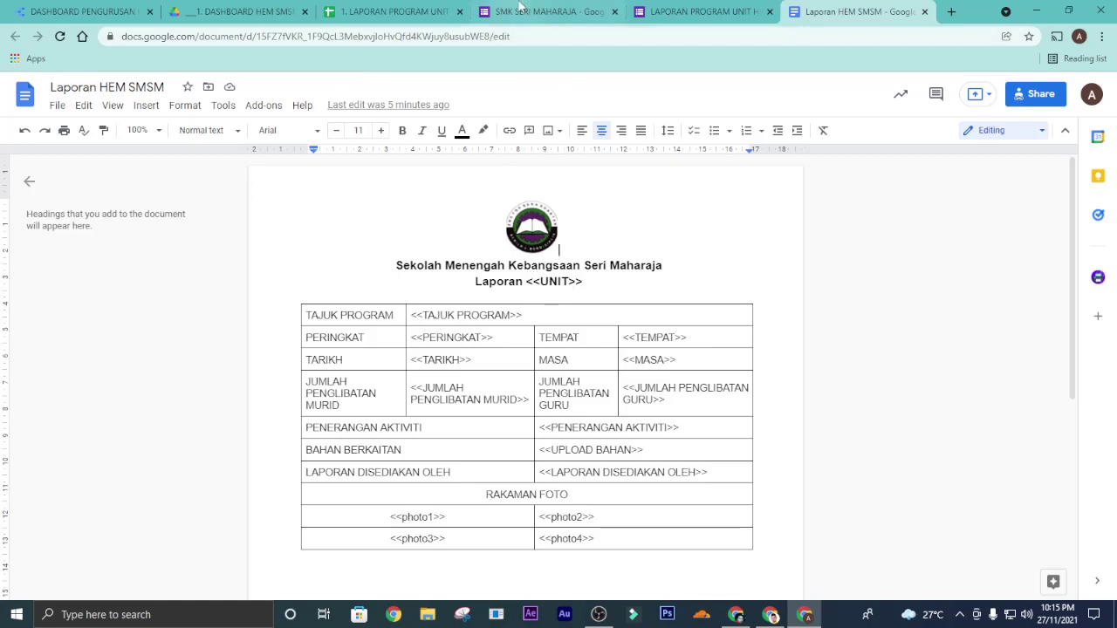
{"action": "left_click", "coordinate": [442, 12]}
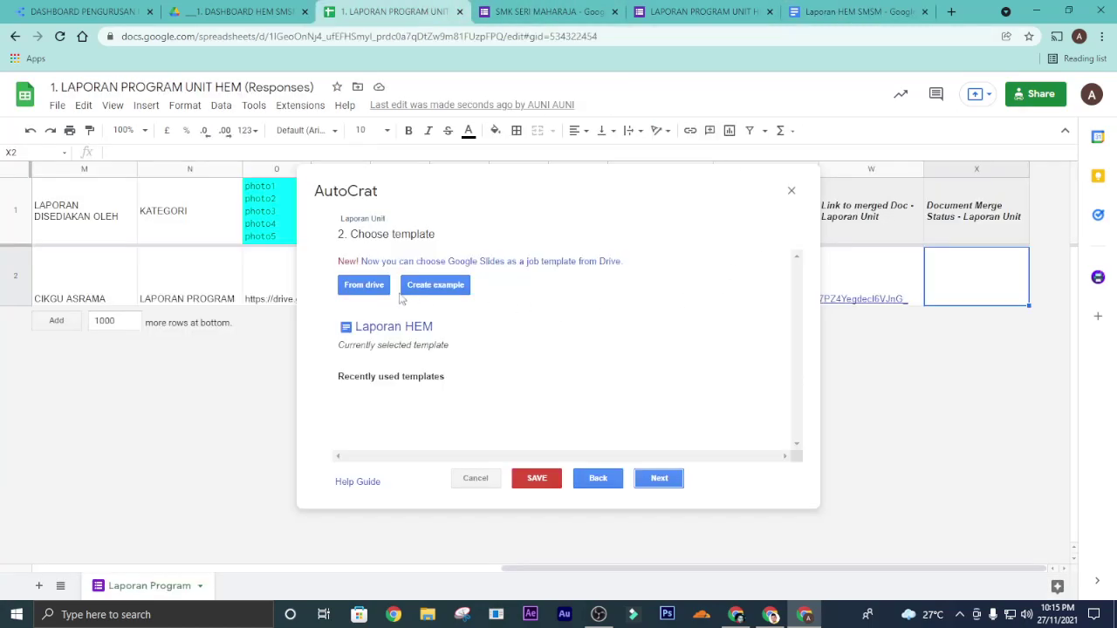
{"action": "left_click", "coordinate": [374, 290]}
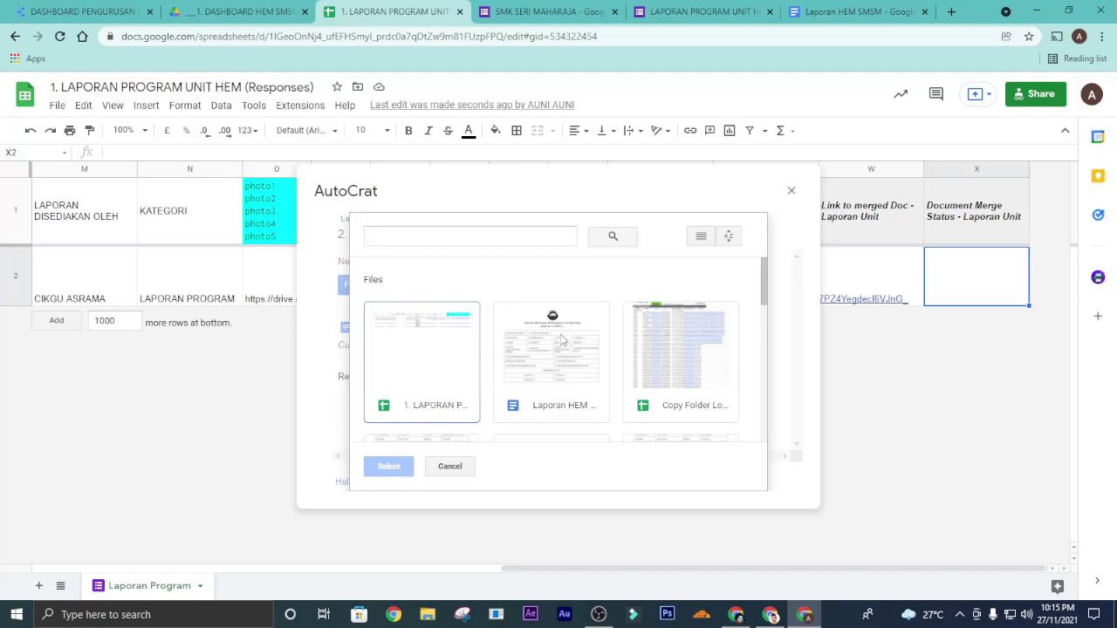
{"action": "left_click", "coordinate": [561, 361]}
Step: Copy the template document's title, search Drive for "Laporan HEM SMSM" in the template picker and select that document
{"action": "left_click", "coordinate": [838, 11]}
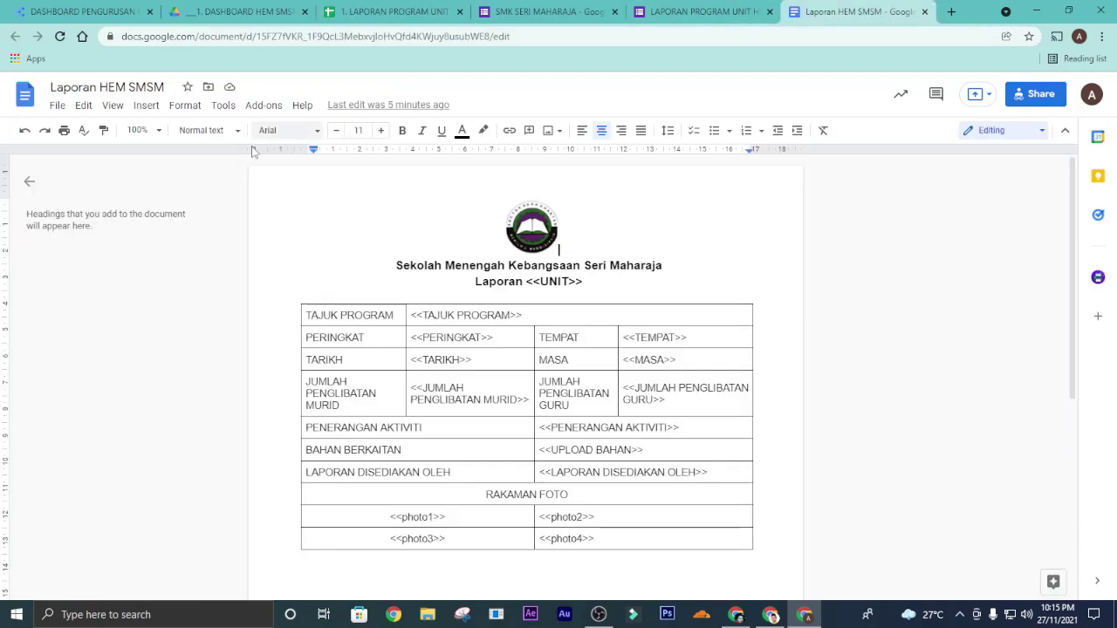
{"action": "left_click", "coordinate": [127, 88]}
{"action": "right_click", "coordinate": [127, 91]}
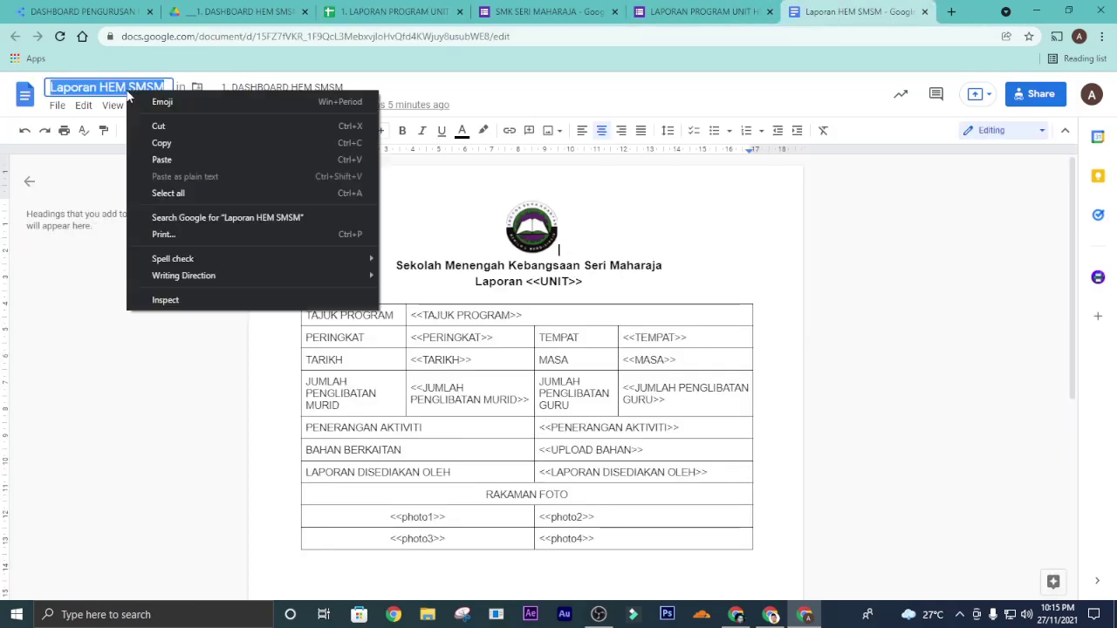
{"action": "left_click", "coordinate": [157, 143]}
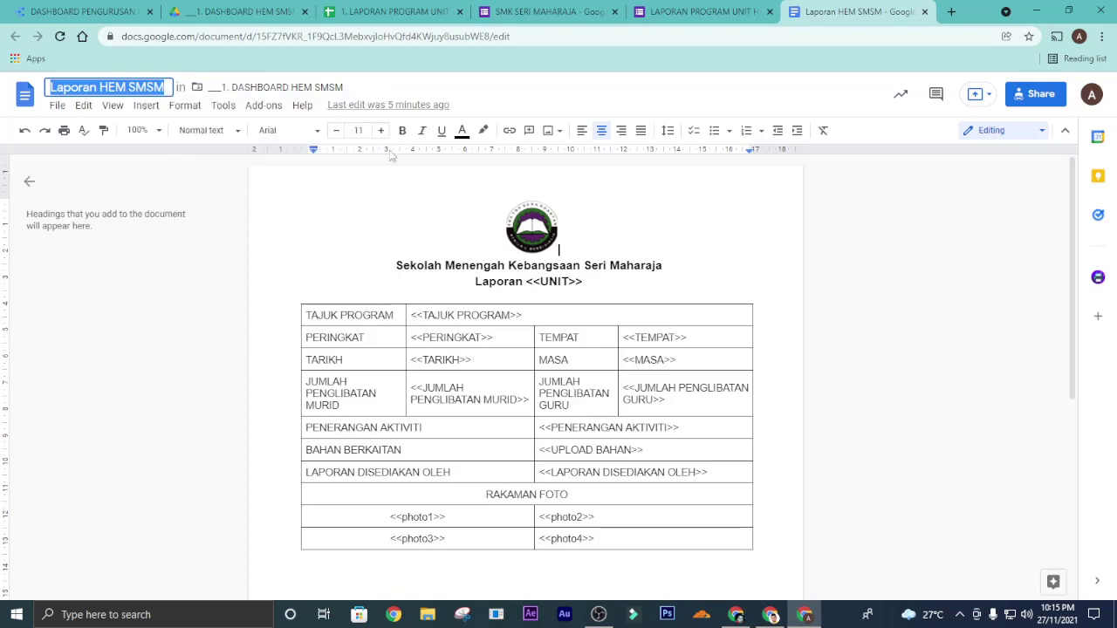
{"action": "left_click", "coordinate": [444, 18]}
{"action": "left_click", "coordinate": [438, 236]}
{"action": "right_click", "coordinate": [438, 236]}
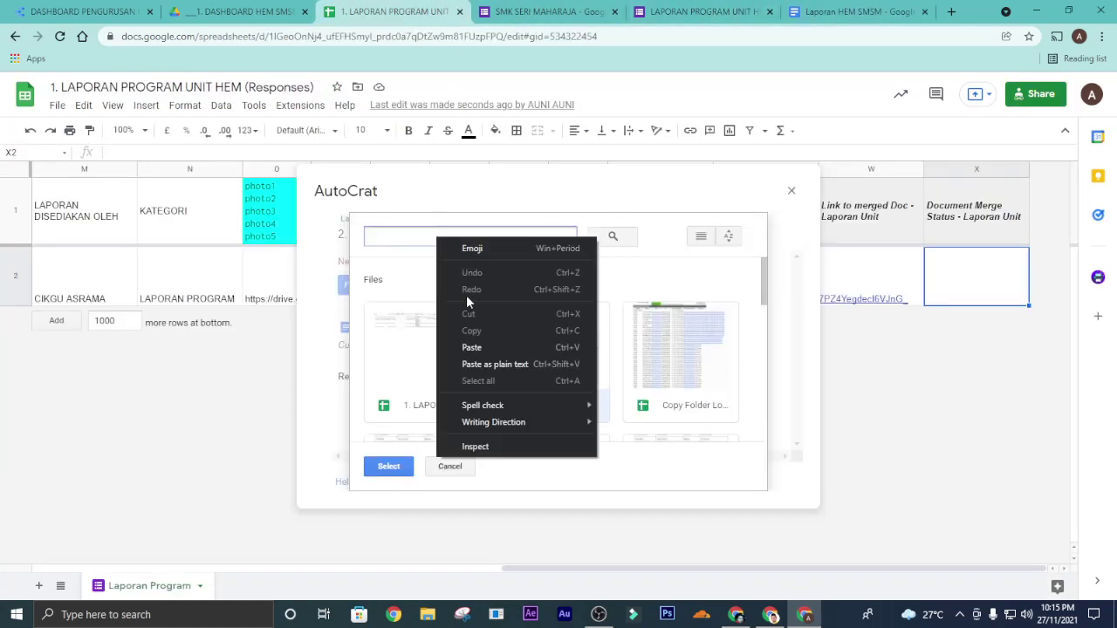
{"action": "left_click", "coordinate": [472, 346]}
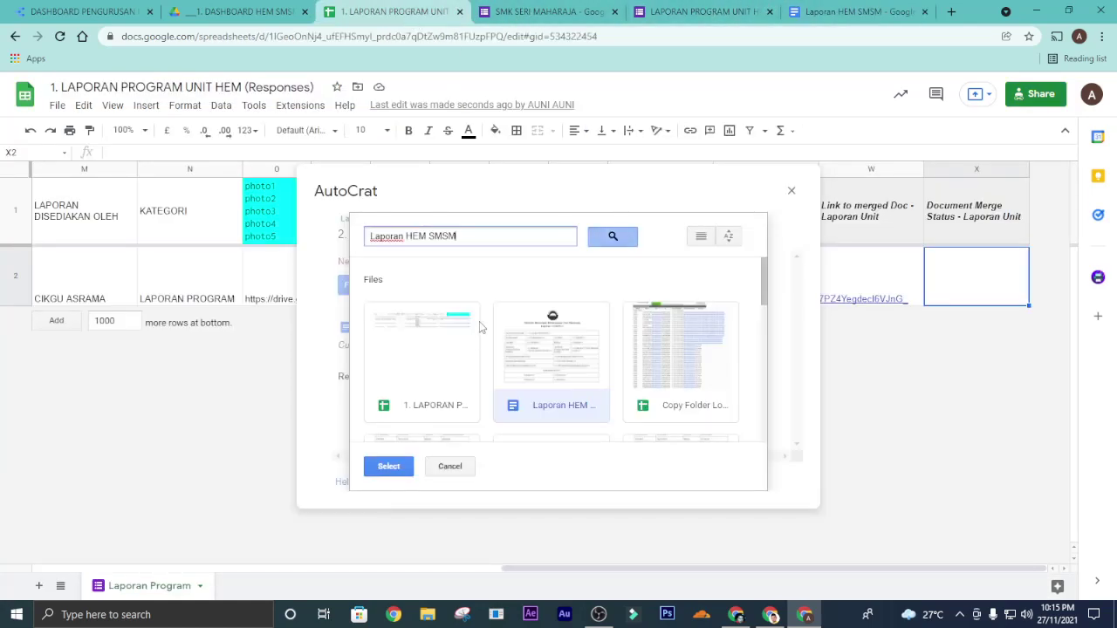
{"action": "left_click", "coordinate": [614, 239]}
{"action": "left_click", "coordinate": [398, 339]}
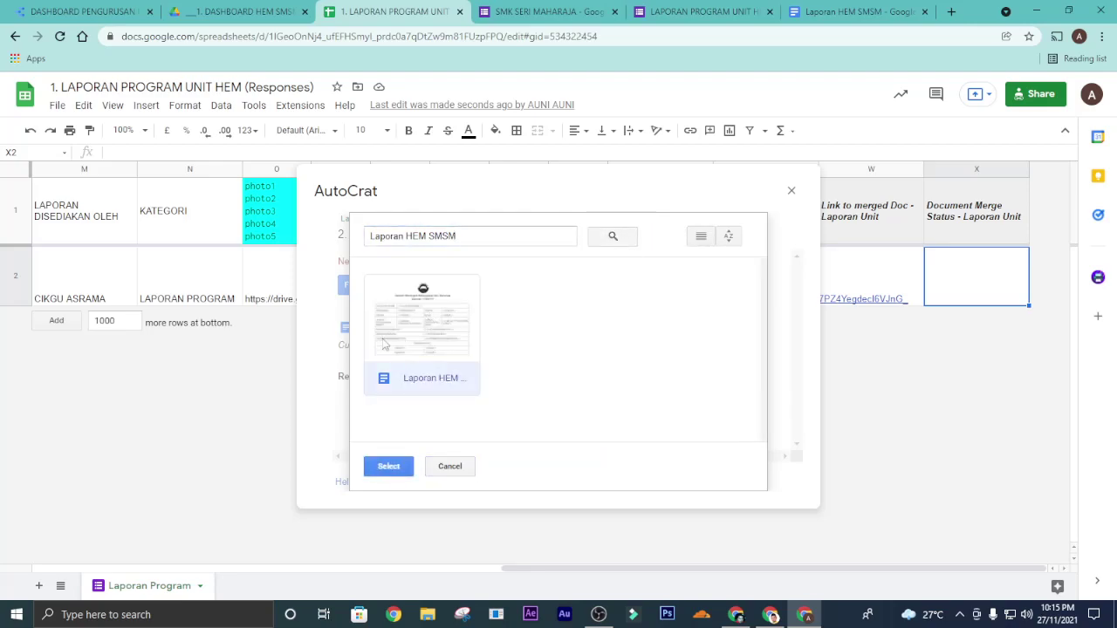
{"action": "left_click", "coordinate": [404, 467]}
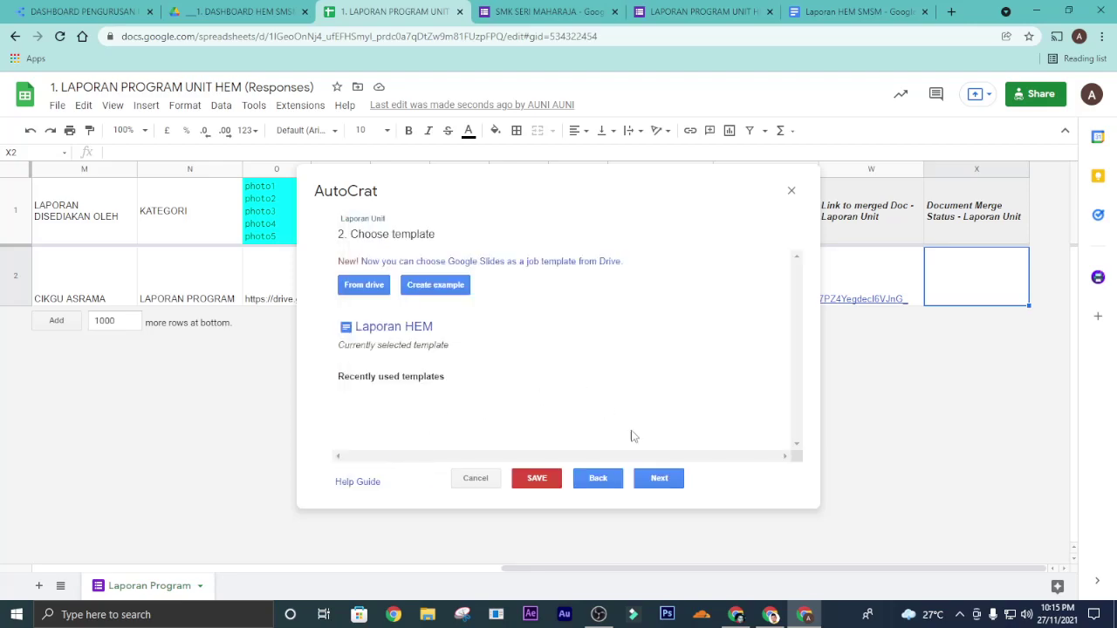
Step: Review the tag-to-column mapping and keep the existing file settings, continuing to the job's destination folder choice
{"action": "left_click", "coordinate": [661, 480]}
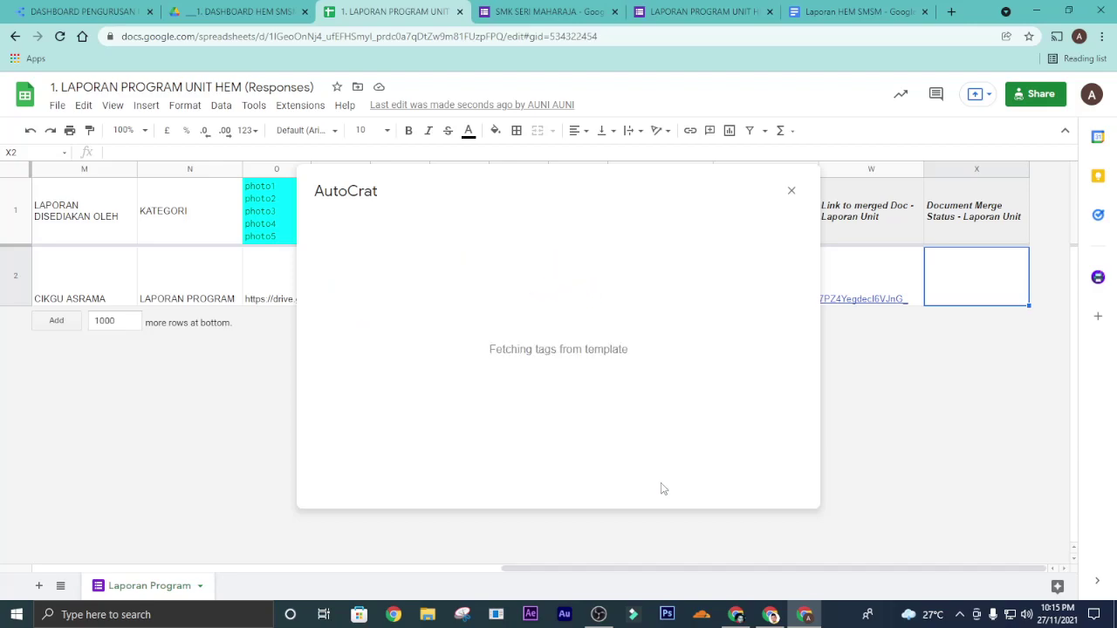
{"action": "scroll", "coordinate": [642, 332], "scroll_direction": "down", "scroll_amount": 20}
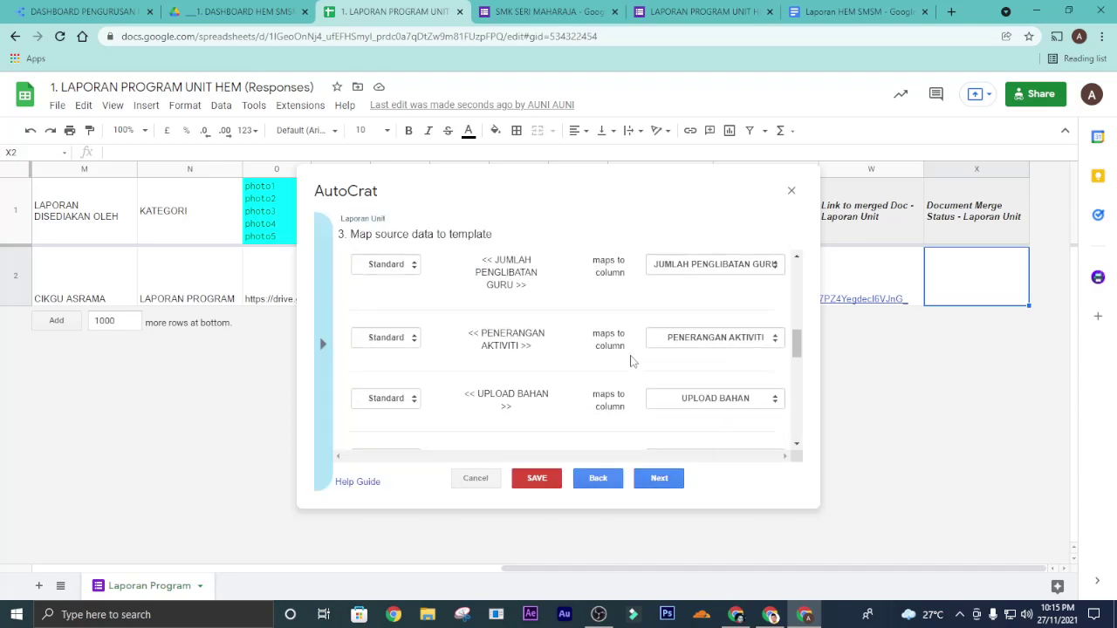
{"action": "scroll", "coordinate": [632, 362], "scroll_direction": "down", "scroll_amount": 1}
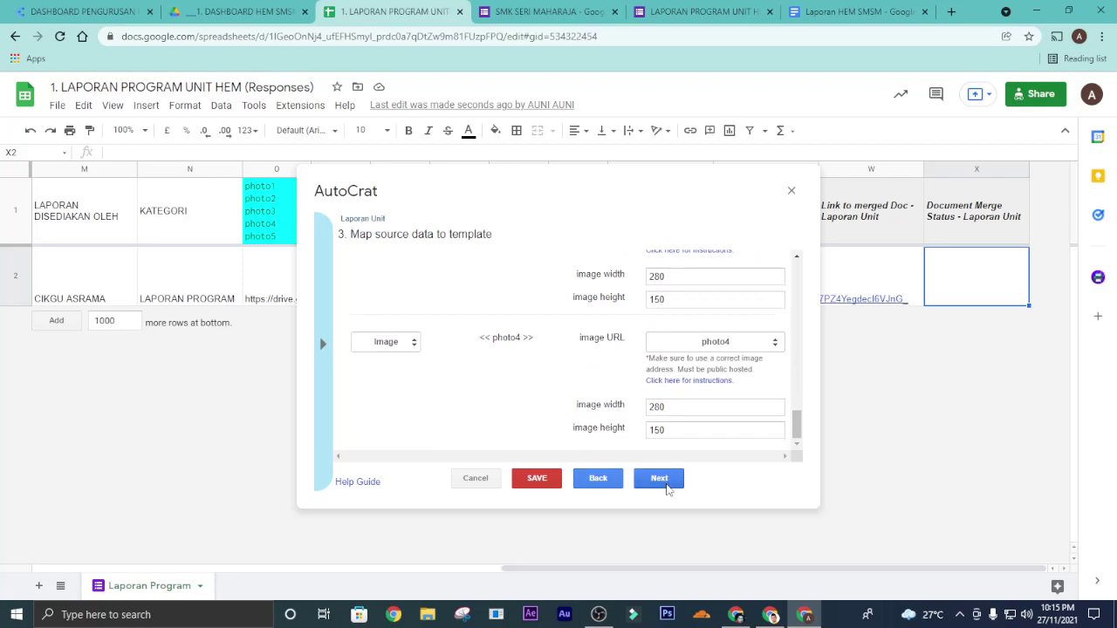
{"action": "left_click", "coordinate": [662, 480]}
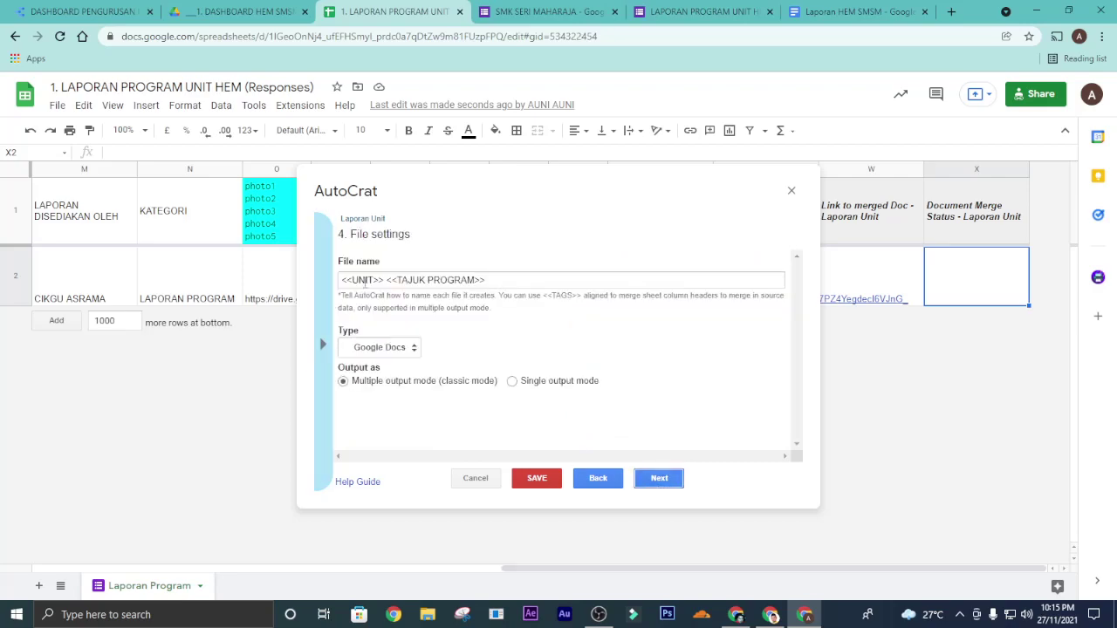
{"action": "left_click", "coordinate": [653, 479]}
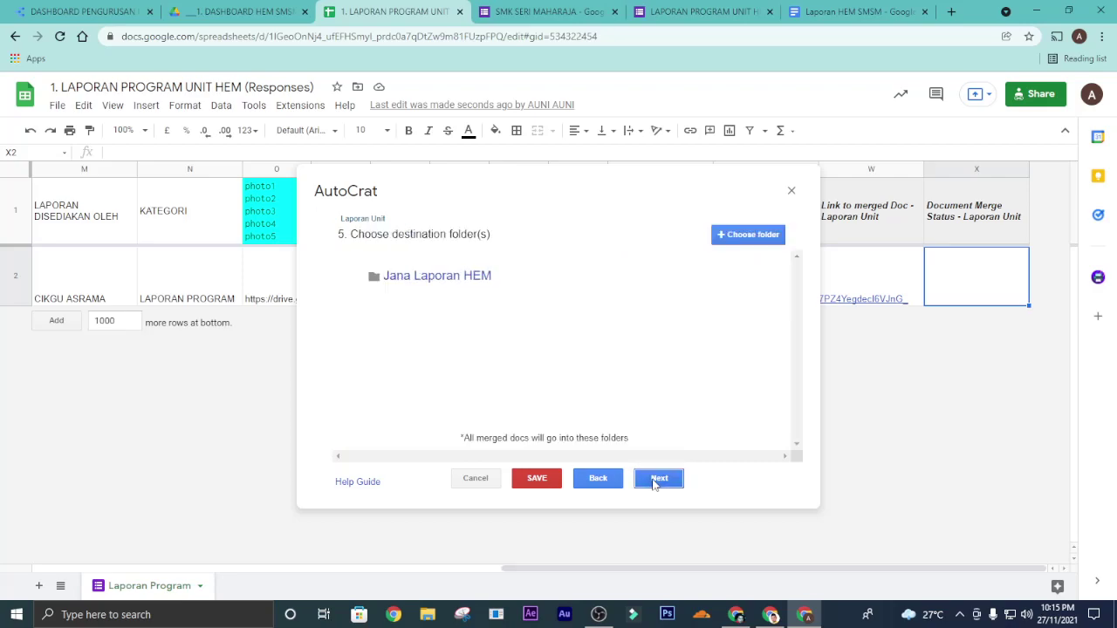
Step: In the dashboard's Drive folder, rename the Jana Laporan HEM folder as "Jana Laporan HEM SMSM"
{"action": "mouse_move", "coordinate": [535, 276]}
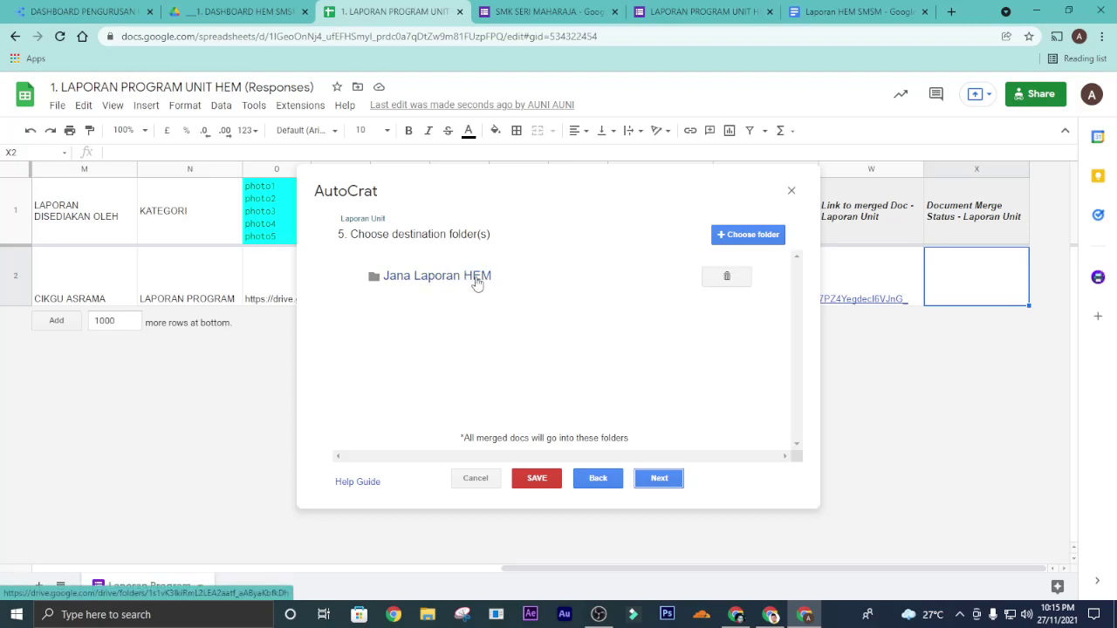
{"action": "left_click", "coordinate": [236, 12]}
{"action": "left_click", "coordinate": [293, 212]}
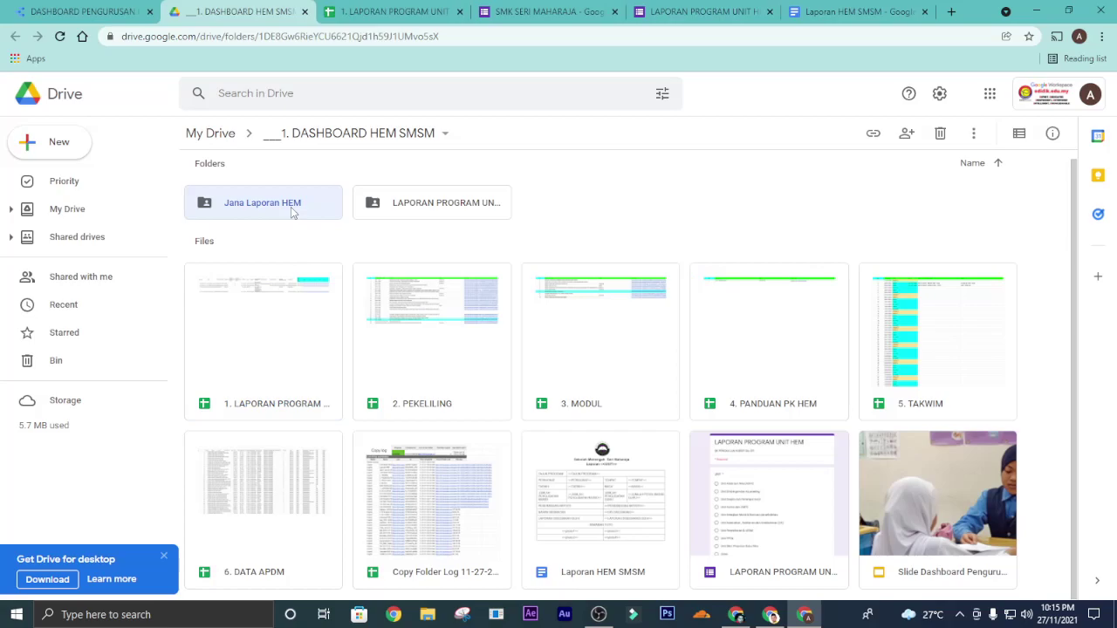
{"action": "right_click", "coordinate": [294, 212]}
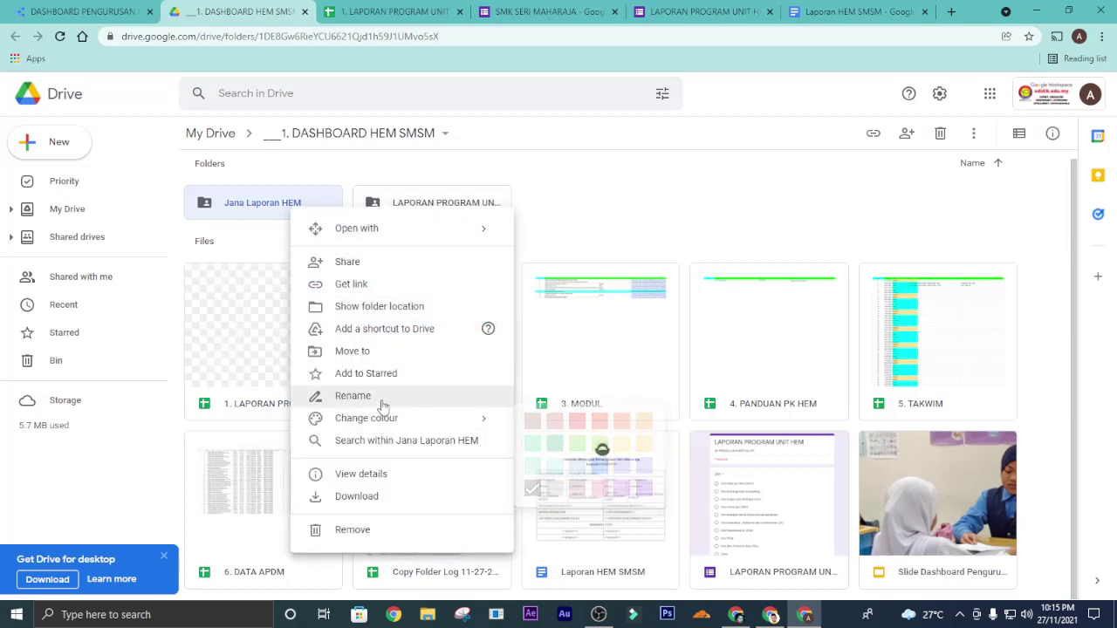
{"action": "left_click", "coordinate": [382, 398]}
{"action": "left_click", "coordinate": [545, 328]}
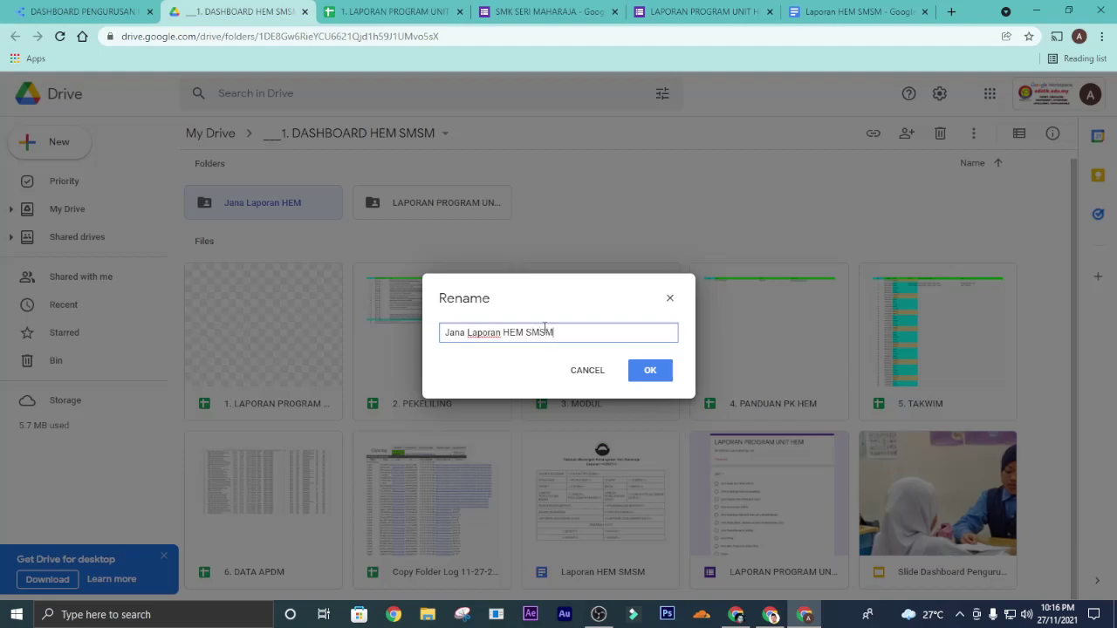
{"action": "left_click", "coordinate": [651, 371]}
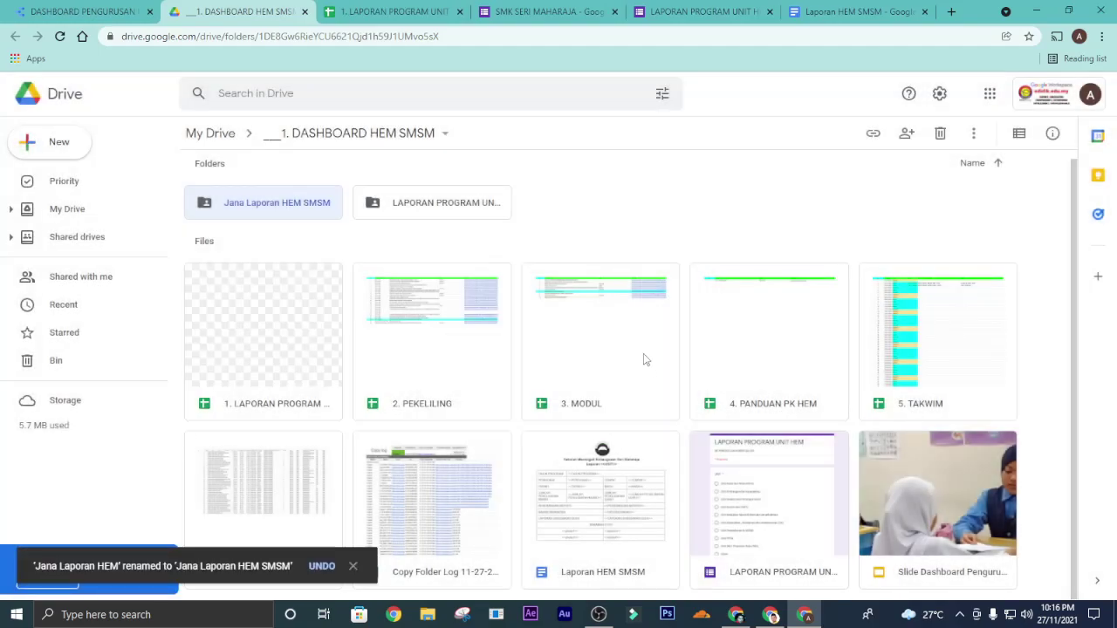
Step: Back in the AutoCrat job, remove the old destination folder and choose the renamed Jana Laporan HEM SMSM folder
{"action": "left_click", "coordinate": [422, 9]}
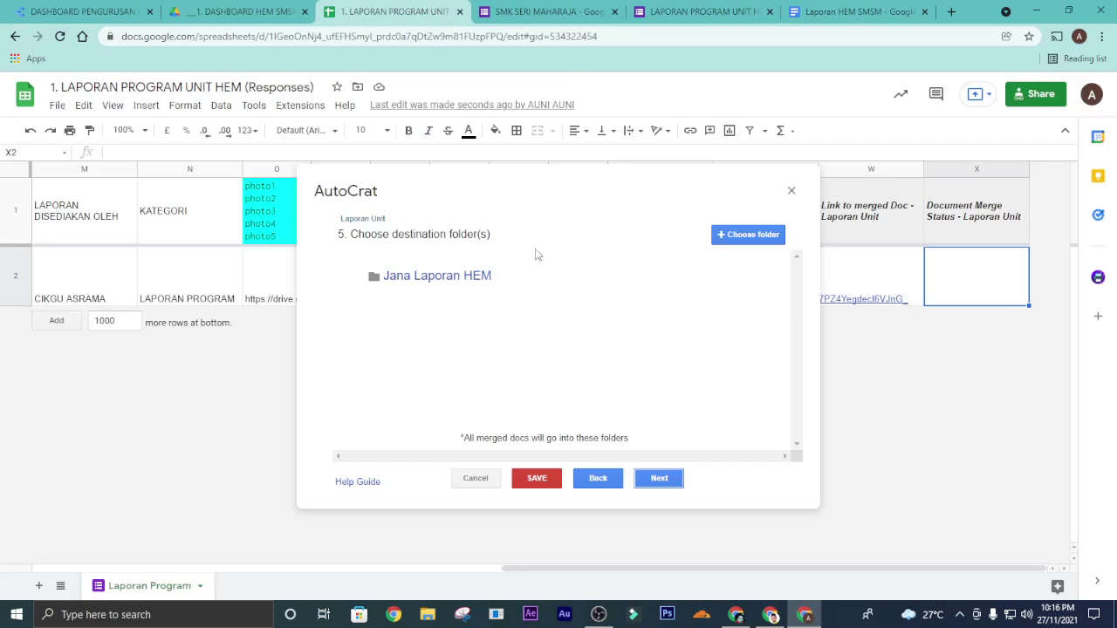
{"action": "left_click", "coordinate": [728, 278]}
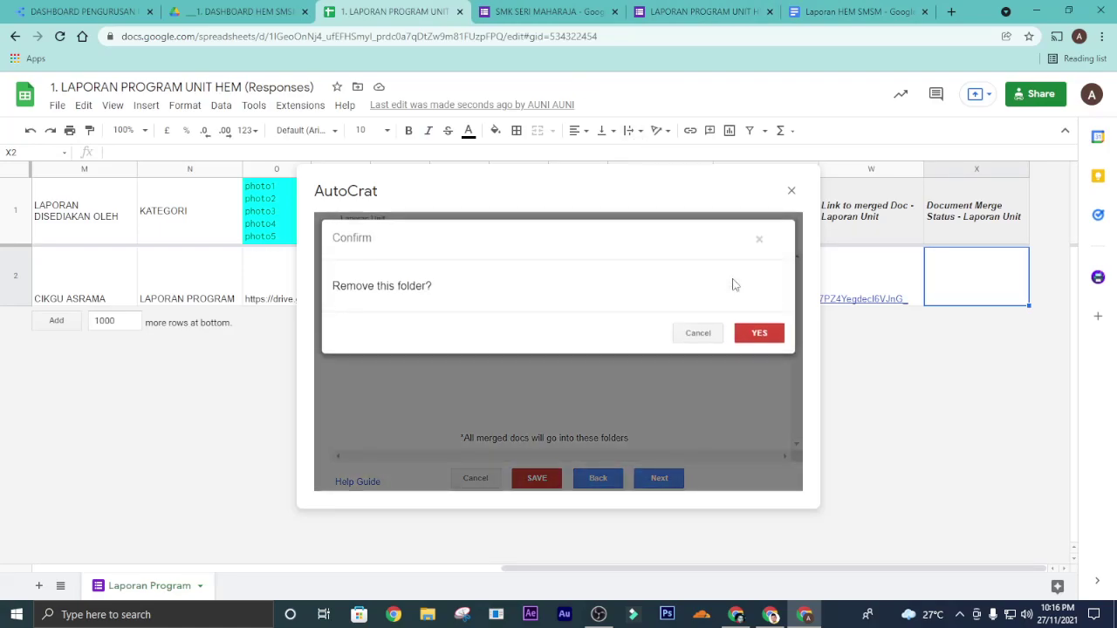
{"action": "left_click", "coordinate": [757, 332]}
{"action": "left_click", "coordinate": [747, 238]}
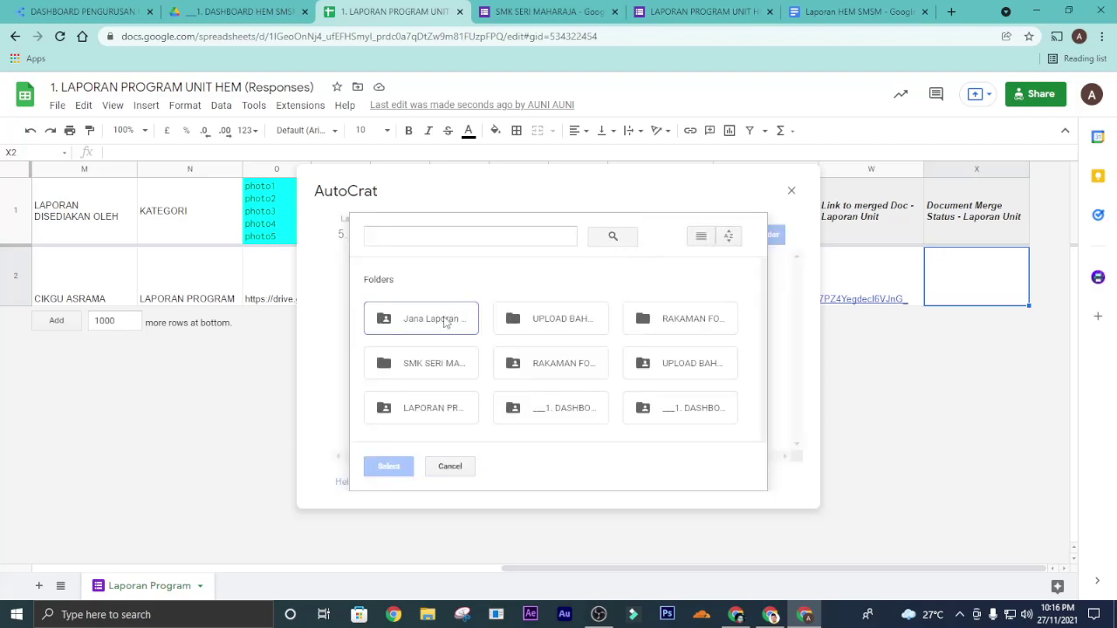
{"action": "left_click", "coordinate": [446, 320]}
{"action": "left_click", "coordinate": [389, 466]}
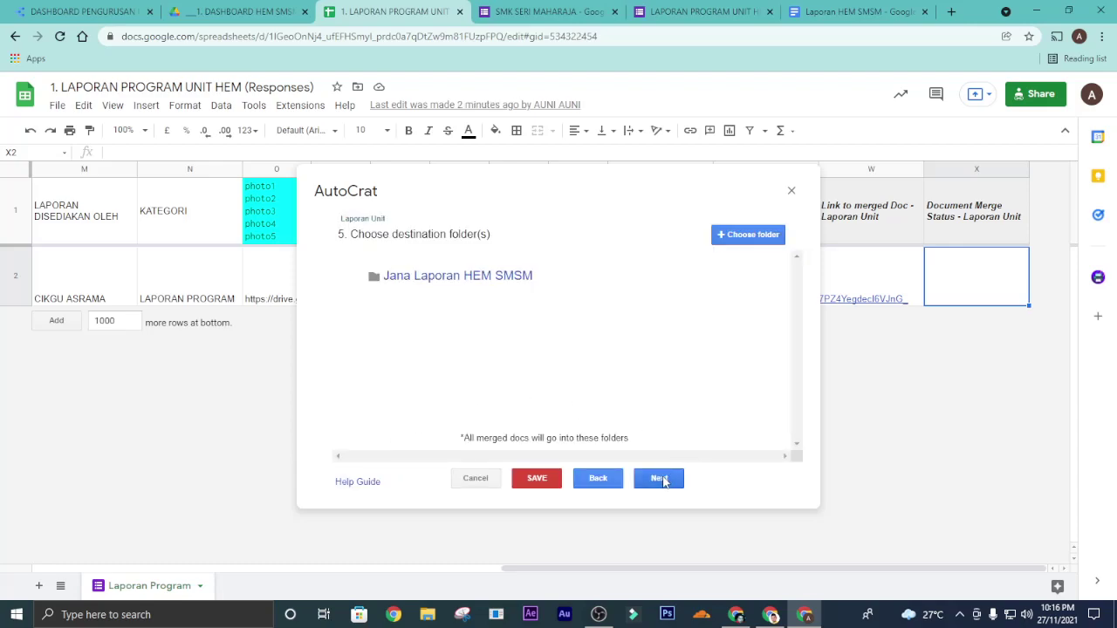
Step: Leave the remaining job settings as they are, including the form trigger and one-hour time trigger, and save the job
{"action": "left_click", "coordinate": [661, 479]}
{"action": "left_click", "coordinate": [661, 479]}
{"action": "left_click", "coordinate": [660, 480]}
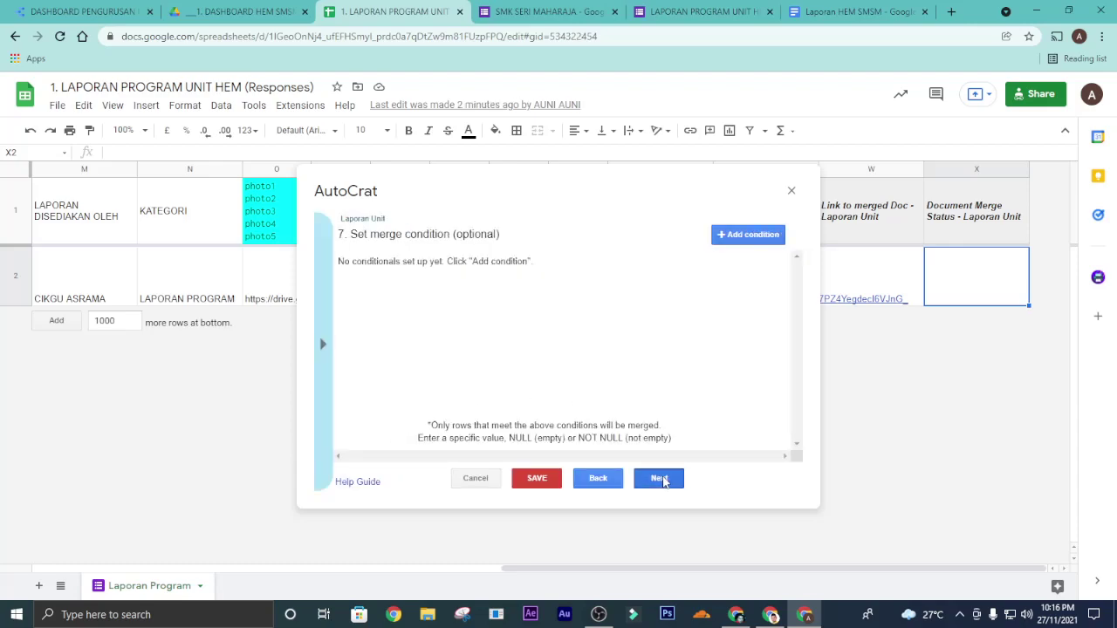
{"action": "left_click", "coordinate": [661, 480]}
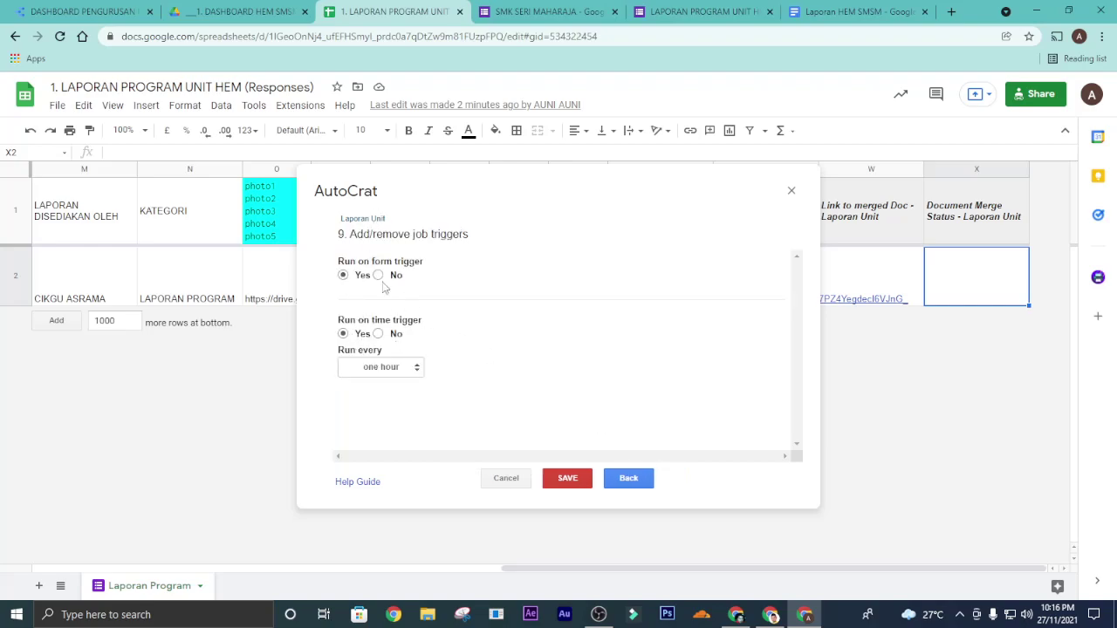
{"action": "left_click", "coordinate": [568, 477]}
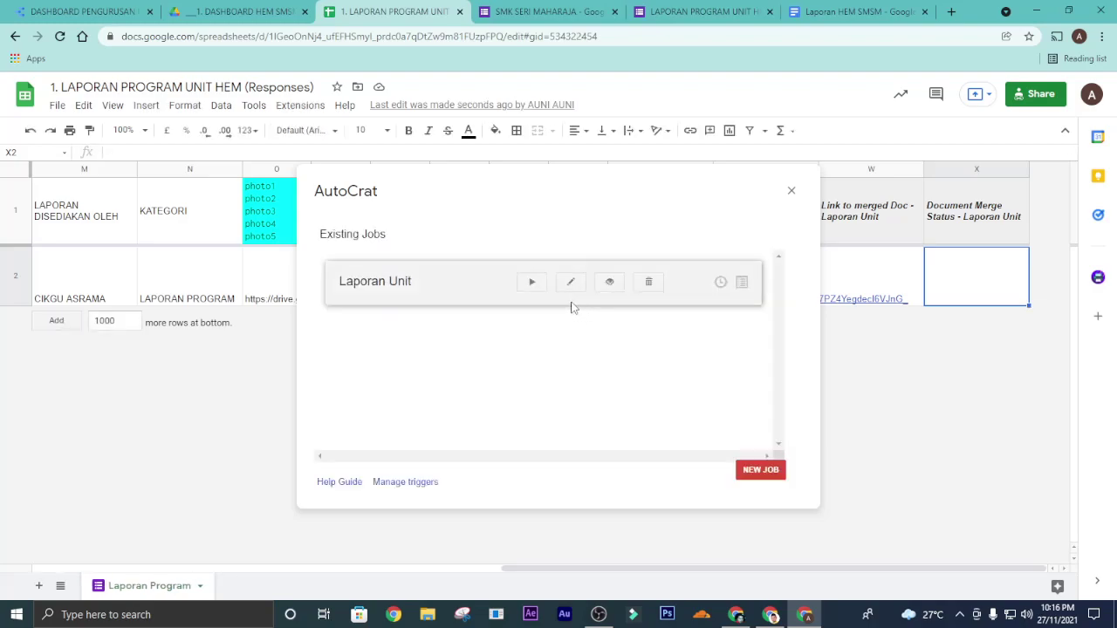
Step: Run the Laporan Unit job, close AutoCrat and check the merged-document columns of the Unit Asrama row
{"action": "left_click", "coordinate": [532, 284]}
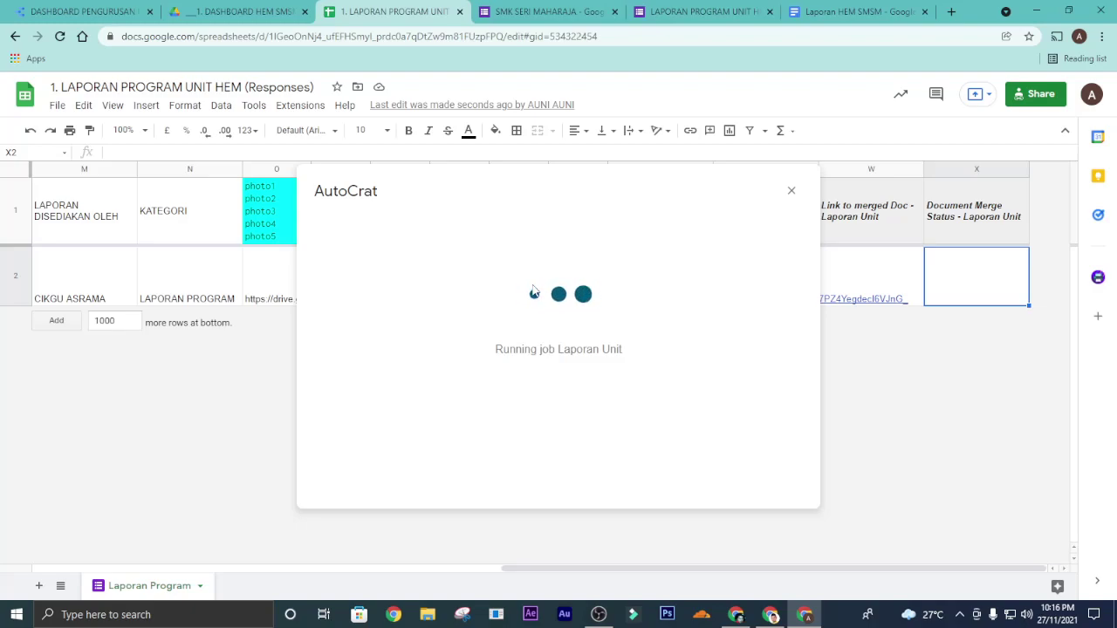
{"action": "left_click", "coordinate": [791, 192]}
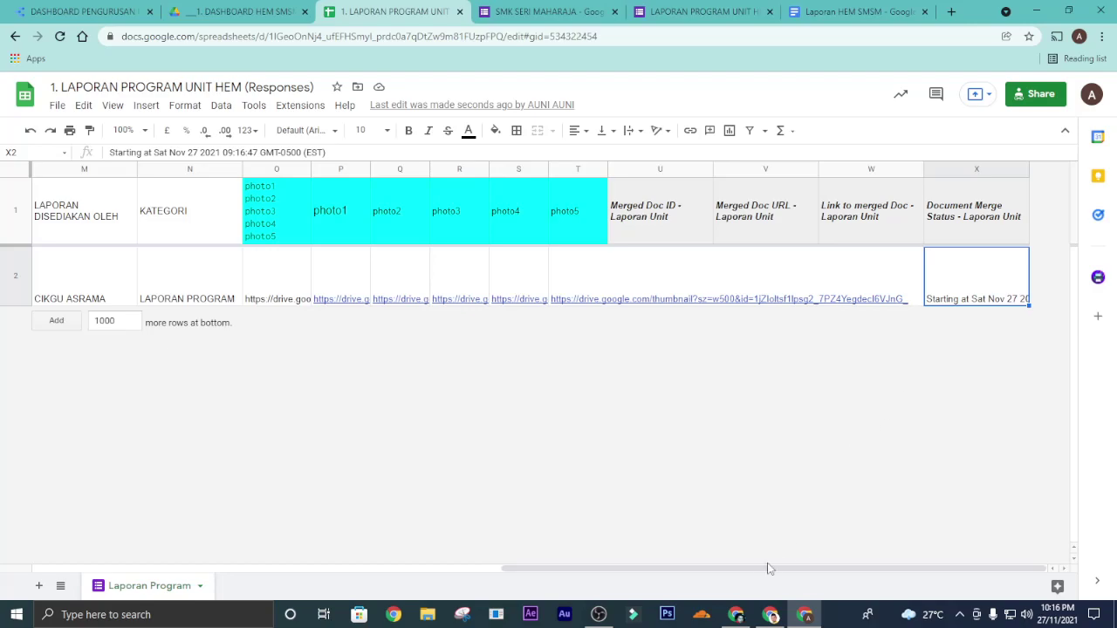
{"action": "left_click_drag", "start_coordinate": [768, 568], "coordinate": [299, 568]}
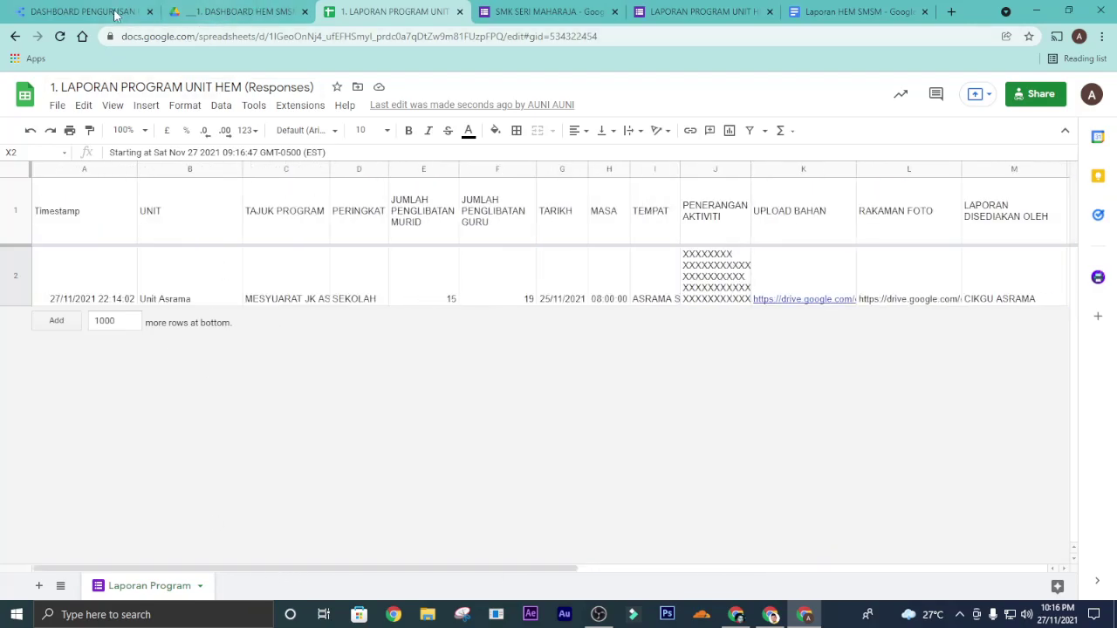
{"action": "left_click_drag", "start_coordinate": [544, 568], "coordinate": [1006, 538]}
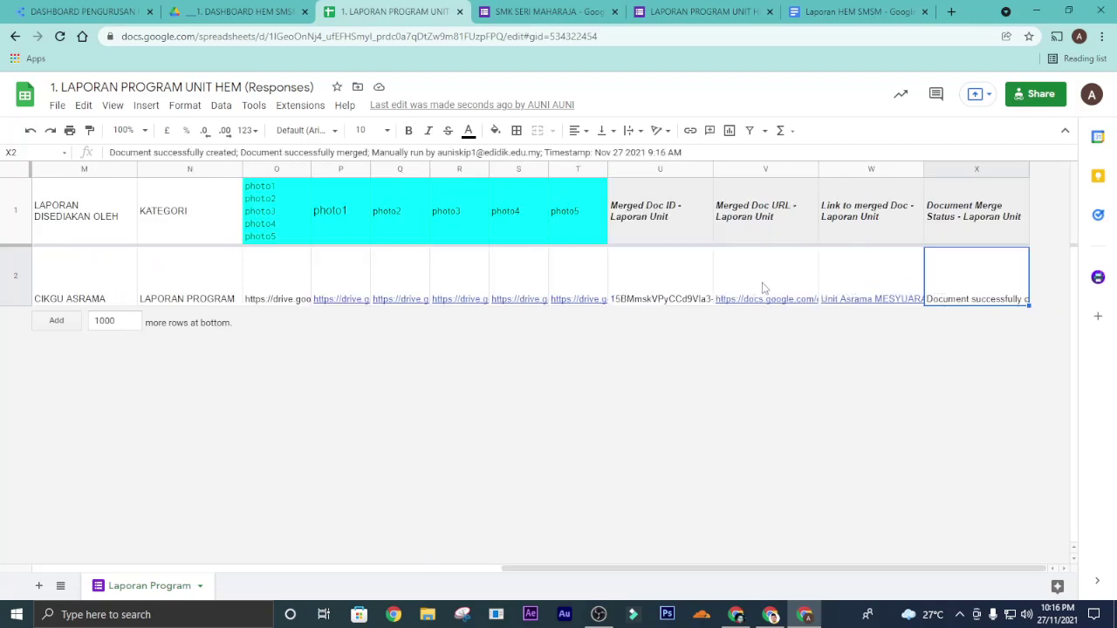
Step: Switch to the DASHBOARD PENGURUSAN HEM SMSM report in Data Studio and refresh its data
{"action": "left_click", "coordinate": [87, 12]}
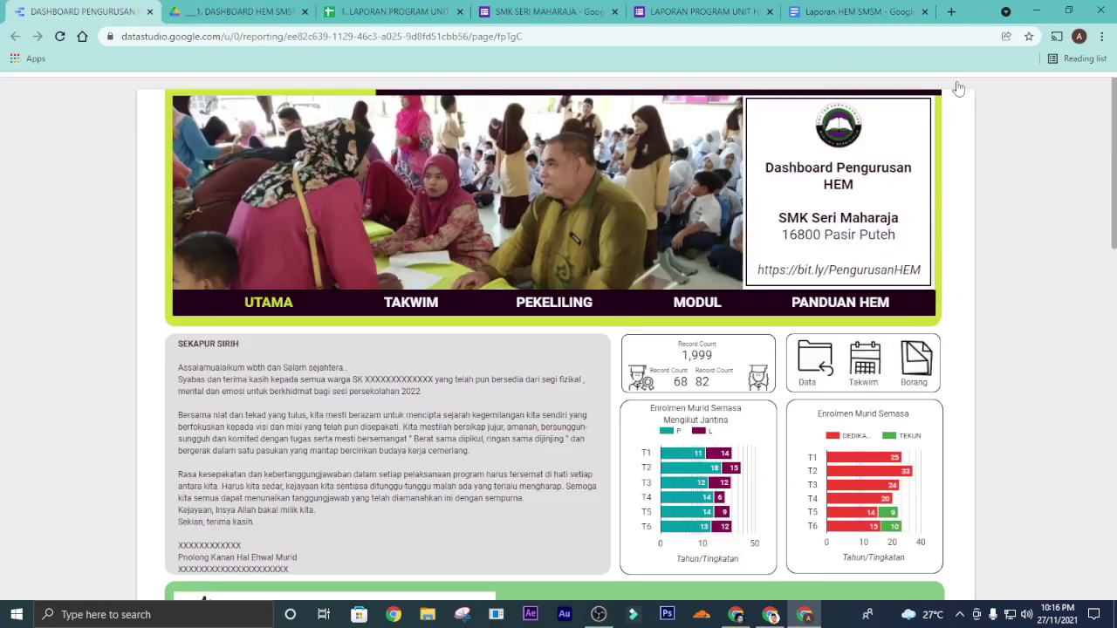
{"action": "left_click", "coordinate": [987, 94]}
{"action": "left_click", "coordinate": [1017, 128]}
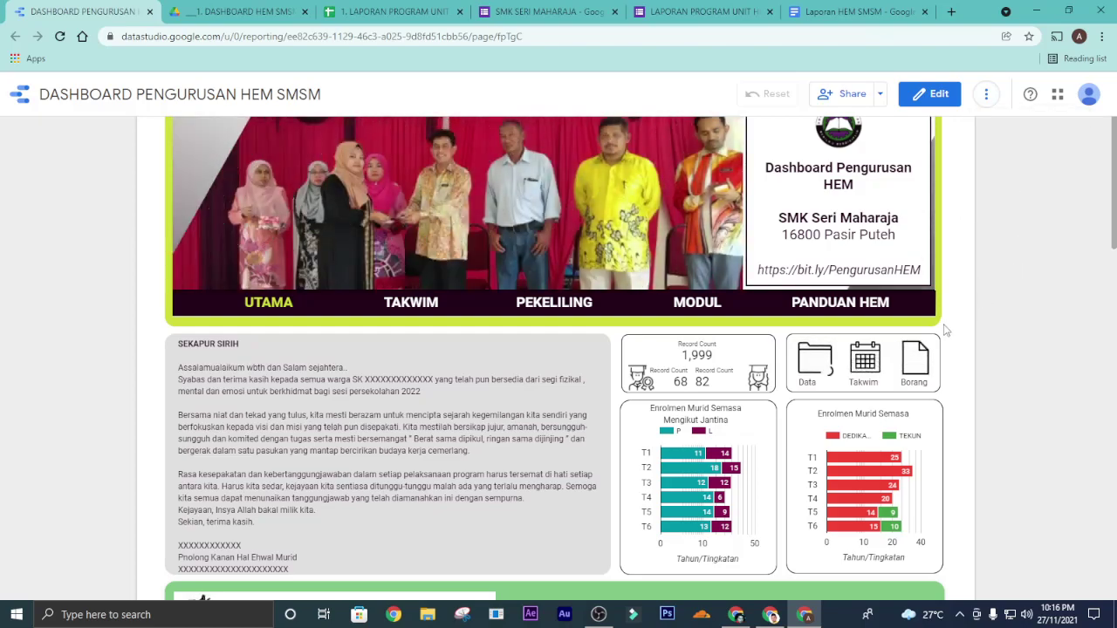
Step: Check the dashboard's LAPORAN PROGRAM/ AKTIVITI UNIT HEM table and open the Unit Asrama report to examine the merged document
{"action": "scroll", "coordinate": [991, 361], "scroll_direction": "down", "scroll_amount": 2}
{"action": "scroll", "coordinate": [661, 416], "scroll_direction": "down", "scroll_amount": 2}
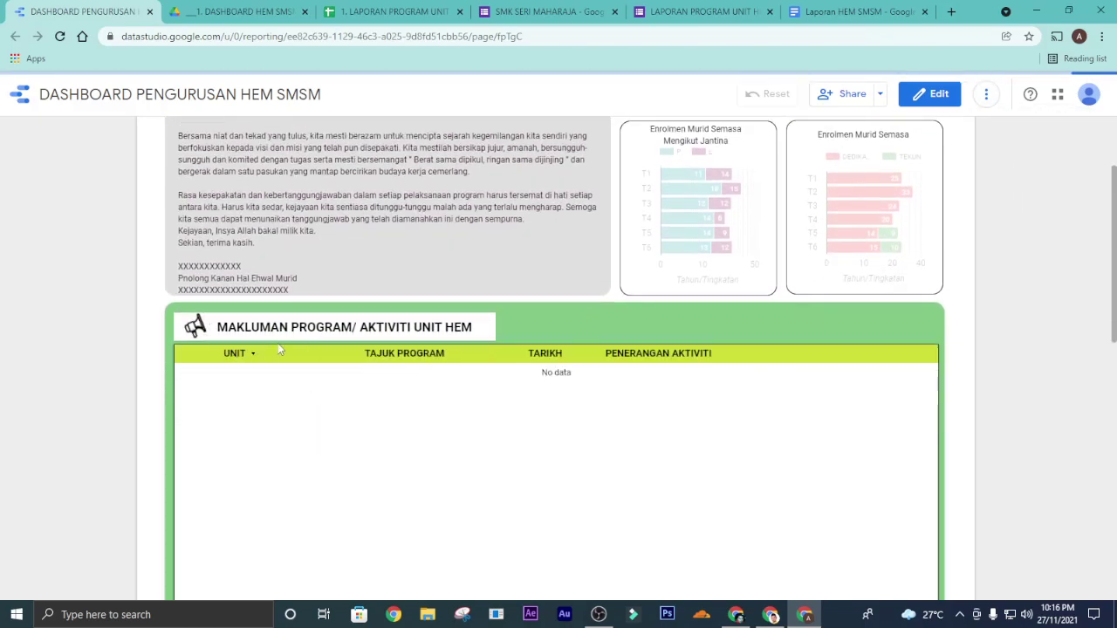
{"action": "scroll", "coordinate": [883, 367], "scroll_direction": "down", "scroll_amount": 5}
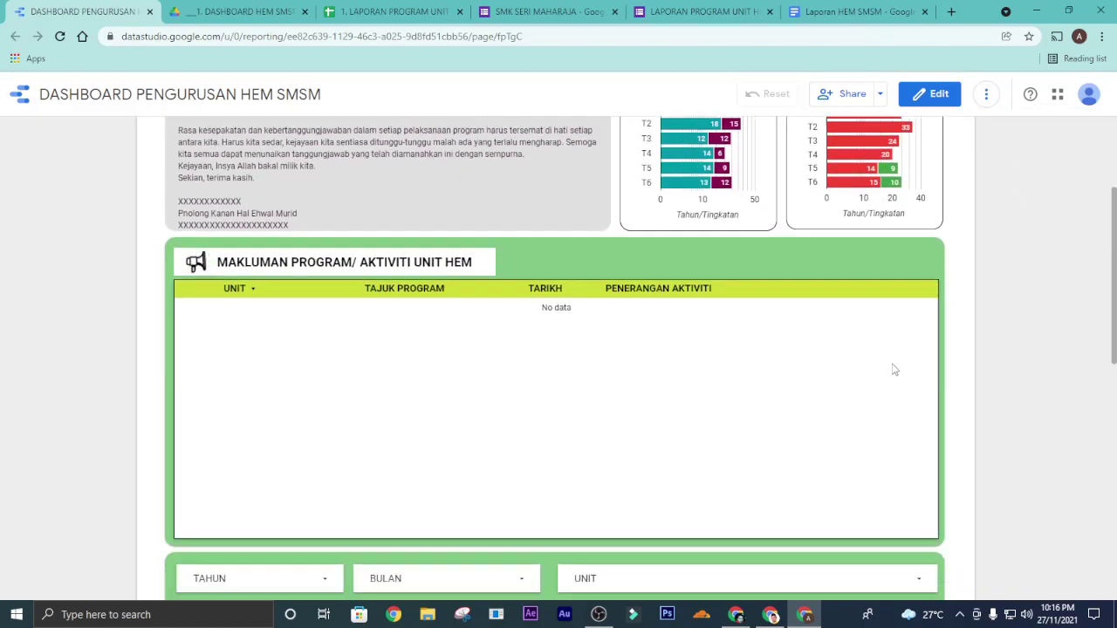
{"action": "scroll", "coordinate": [964, 371], "scroll_direction": "down", "scroll_amount": 4}
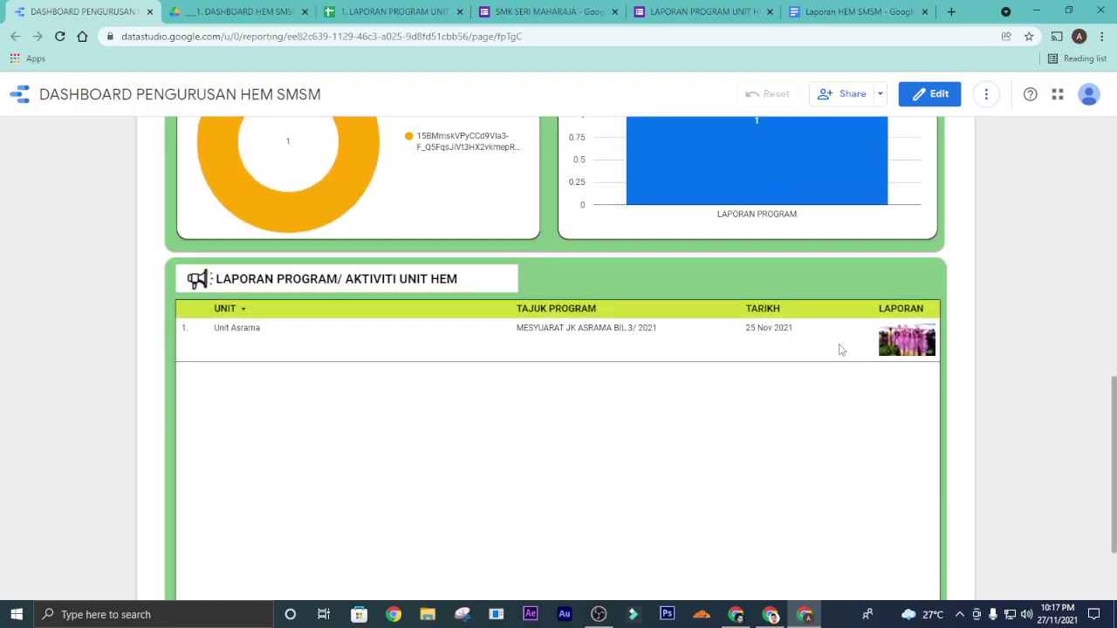
{"action": "left_click", "coordinate": [904, 343]}
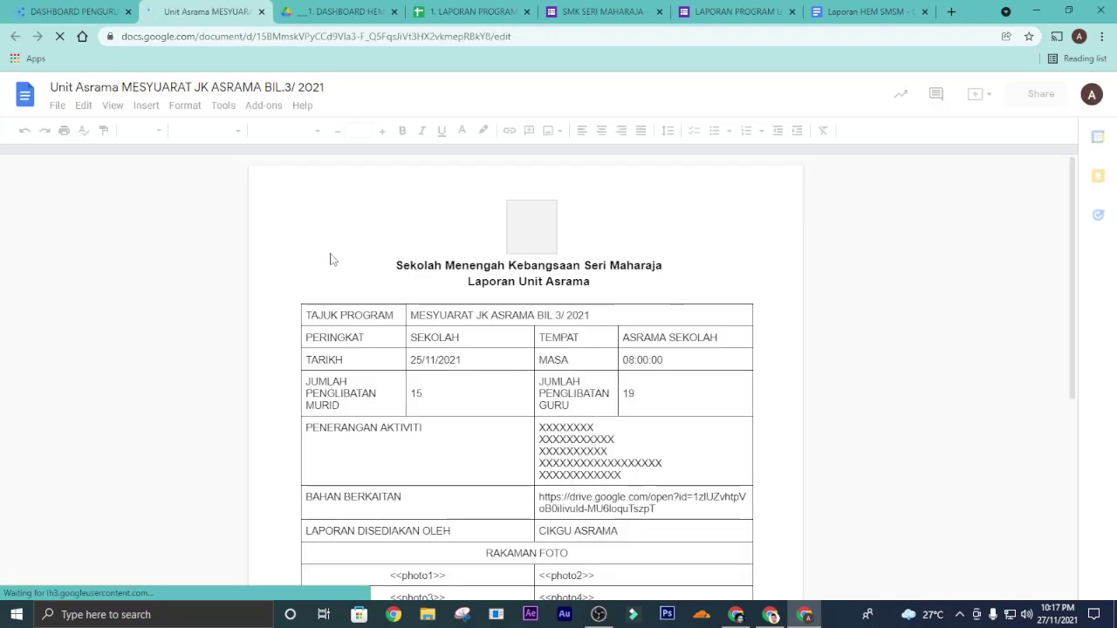
{"action": "scroll", "coordinate": [524, 376], "scroll_direction": "down", "scroll_amount": 2}
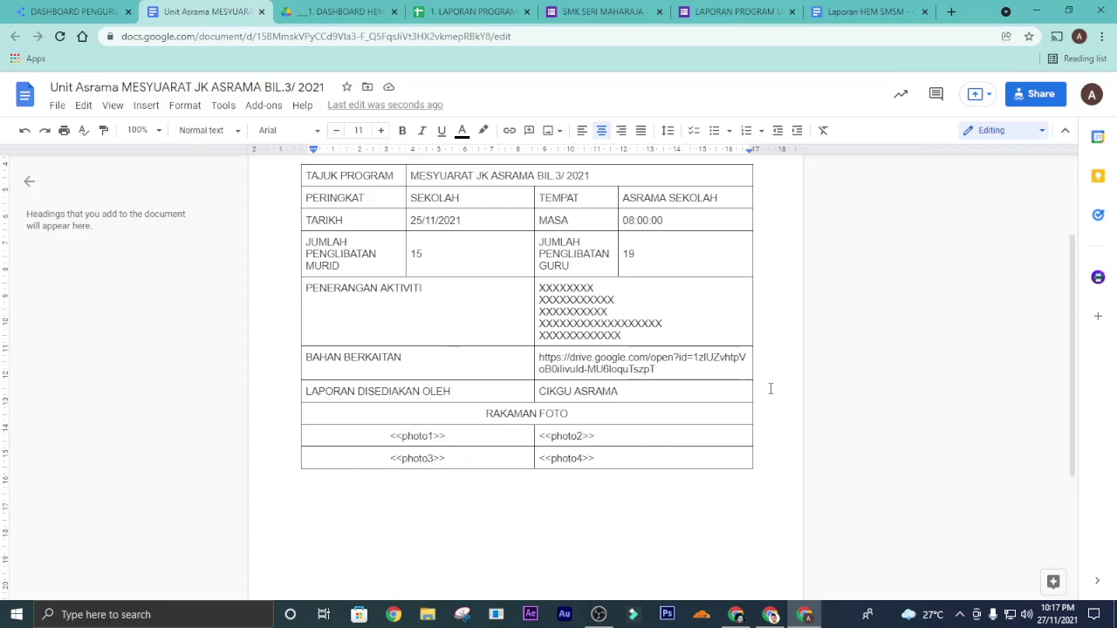
Step: Close all other browser tabs, keeping only the DASHBOARD PENGURUSAN HEM SMSM report, and return to its banner
{"action": "left_click", "coordinate": [341, 11]}
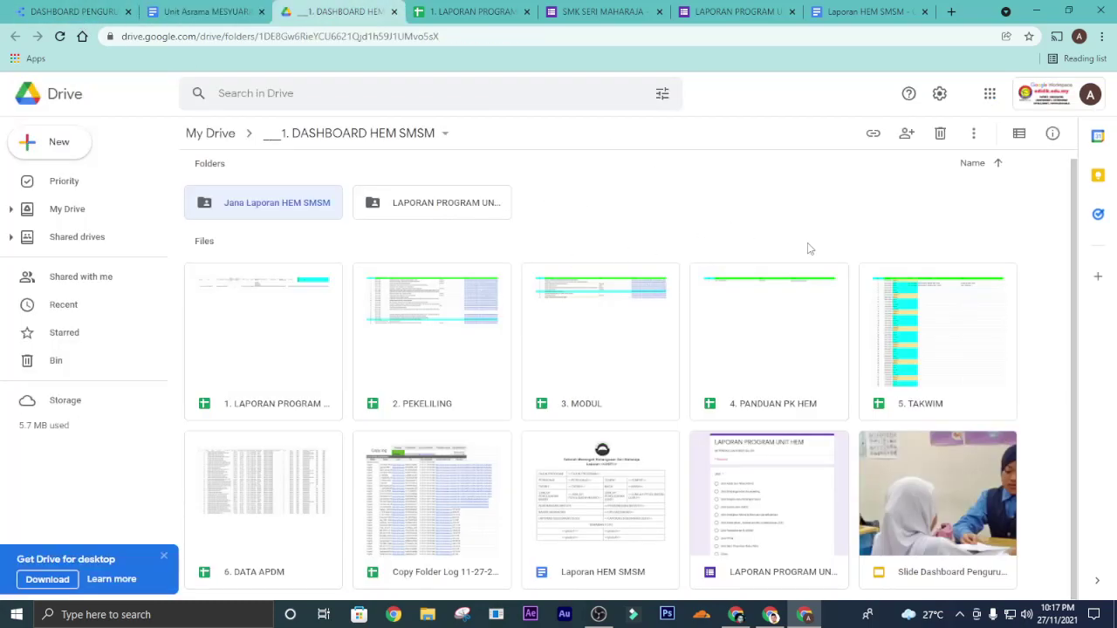
{"action": "left_click", "coordinate": [465, 213]}
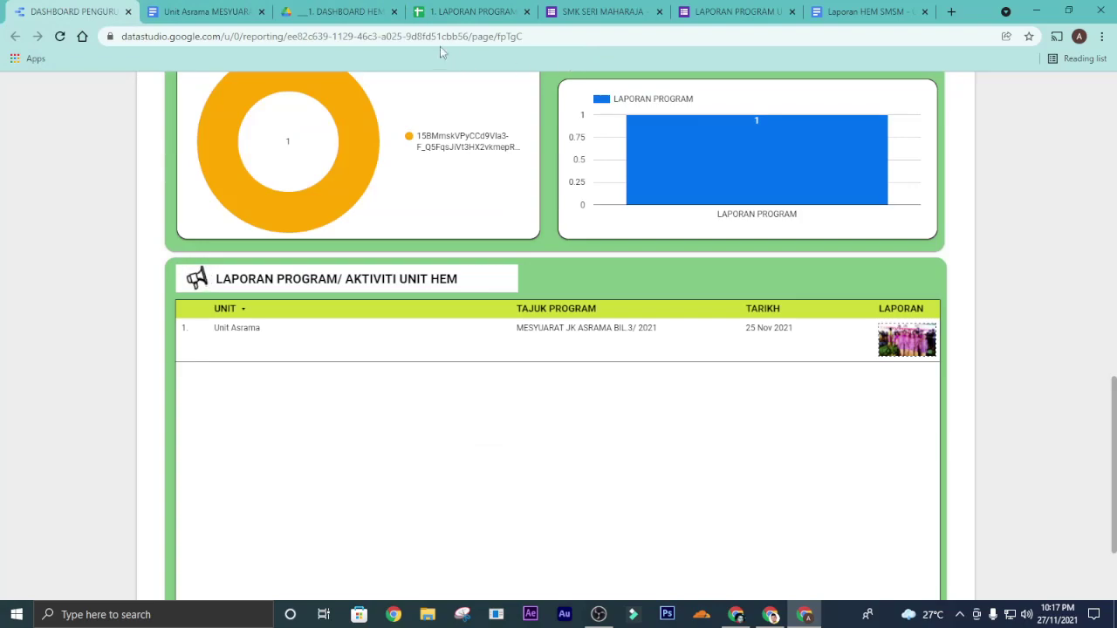
{"action": "left_click", "coordinate": [261, 12]}
{"action": "left_click", "coordinate": [261, 13]}
{"action": "left_click", "coordinate": [261, 12]}
{"action": "left_click", "coordinate": [264, 11]}
{"action": "left_click", "coordinate": [265, 11]}
{"action": "left_click", "coordinate": [264, 12]}
{"action": "scroll", "coordinate": [975, 274], "scroll_direction": "up", "scroll_amount": 2}
{"action": "scroll", "coordinate": [975, 274], "scroll_direction": "up", "scroll_amount": 8}
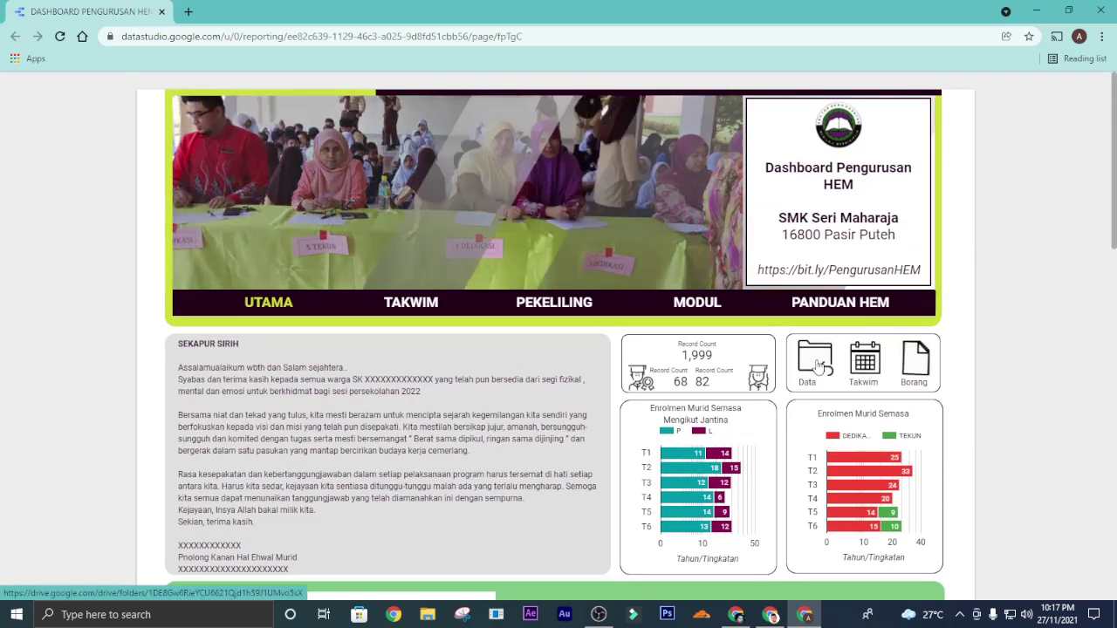
Step: From the dashboard's Data folder, open the LAPORAN PROGRAM UNIT HEM responses spreadsheet and its linked form for editing
{"action": "left_click", "coordinate": [819, 365]}
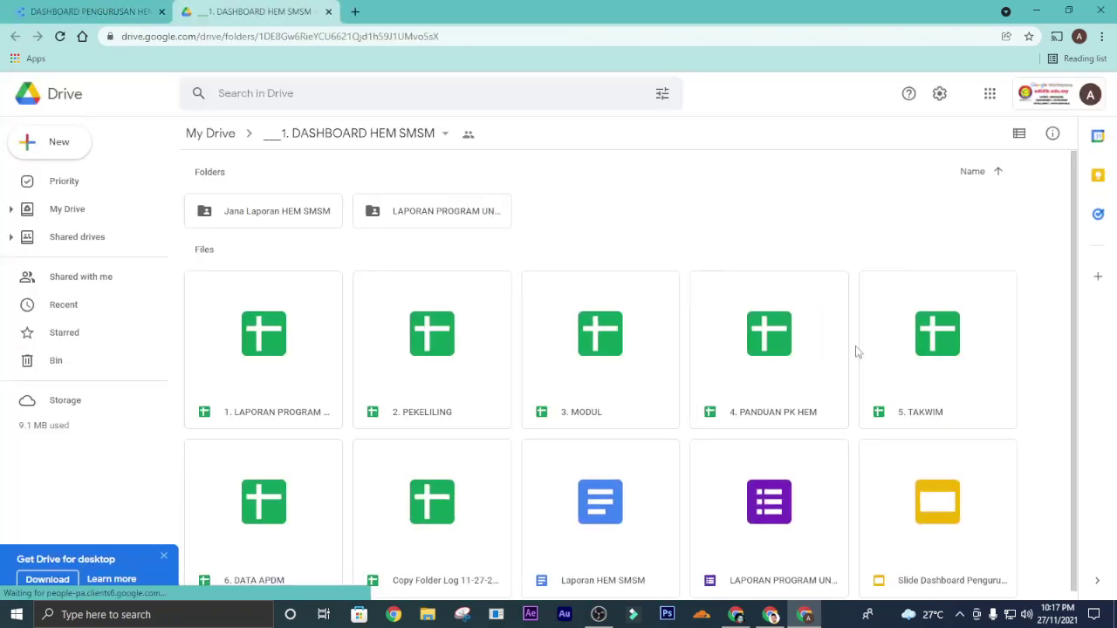
{"action": "left_click", "coordinate": [772, 499]}
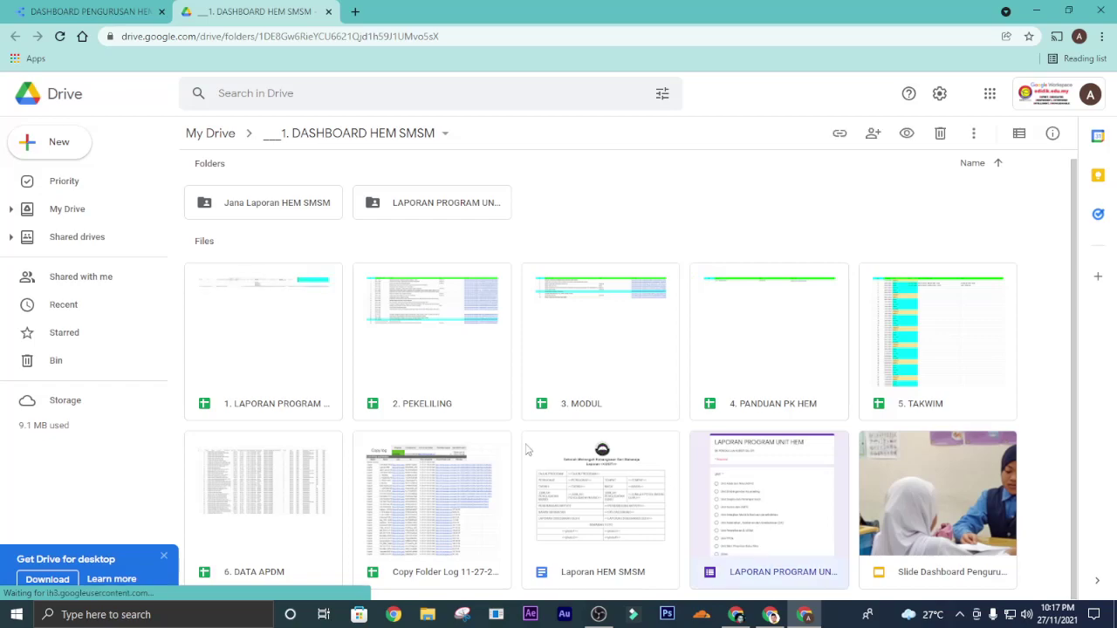
{"action": "double_click", "coordinate": [288, 358]}
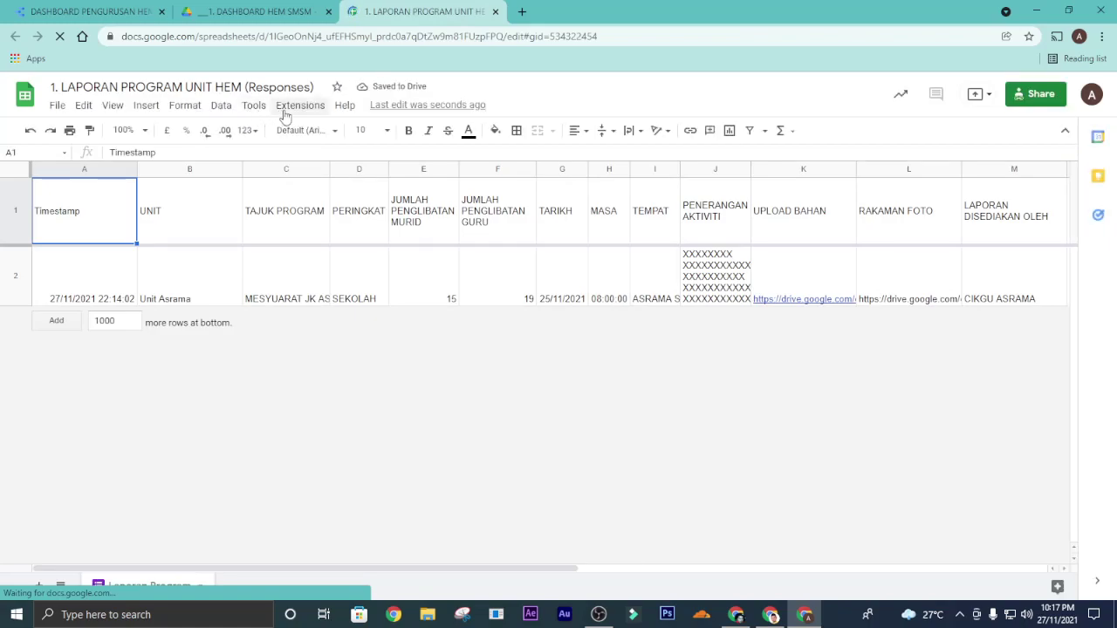
{"action": "left_click", "coordinate": [254, 106]}
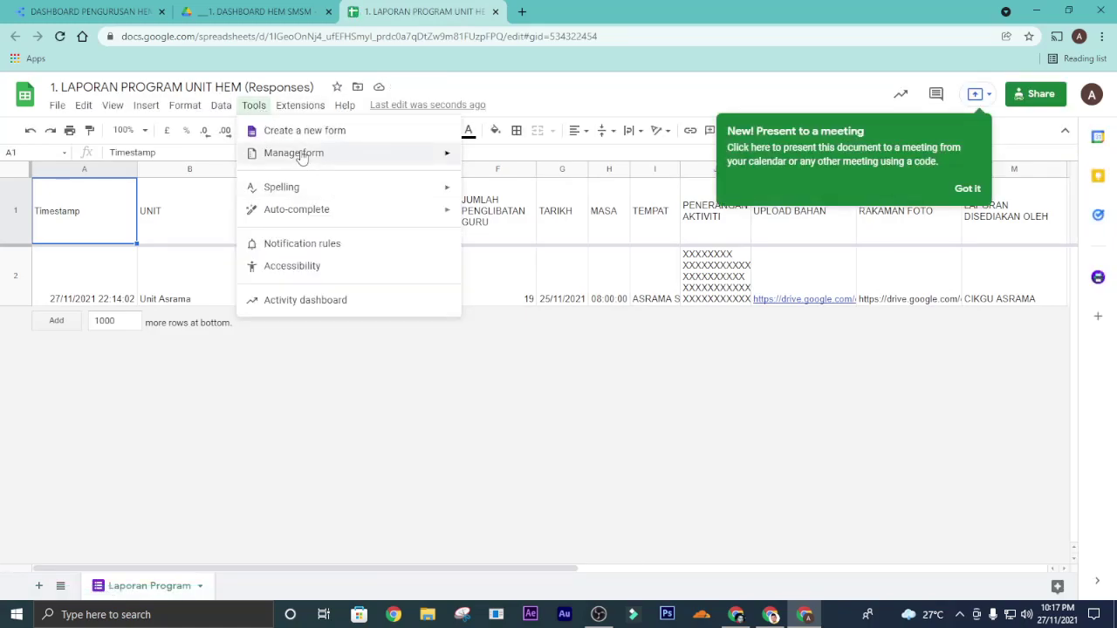
{"action": "mouse_move", "coordinate": [311, 154]}
{"action": "left_click", "coordinate": [502, 161]}
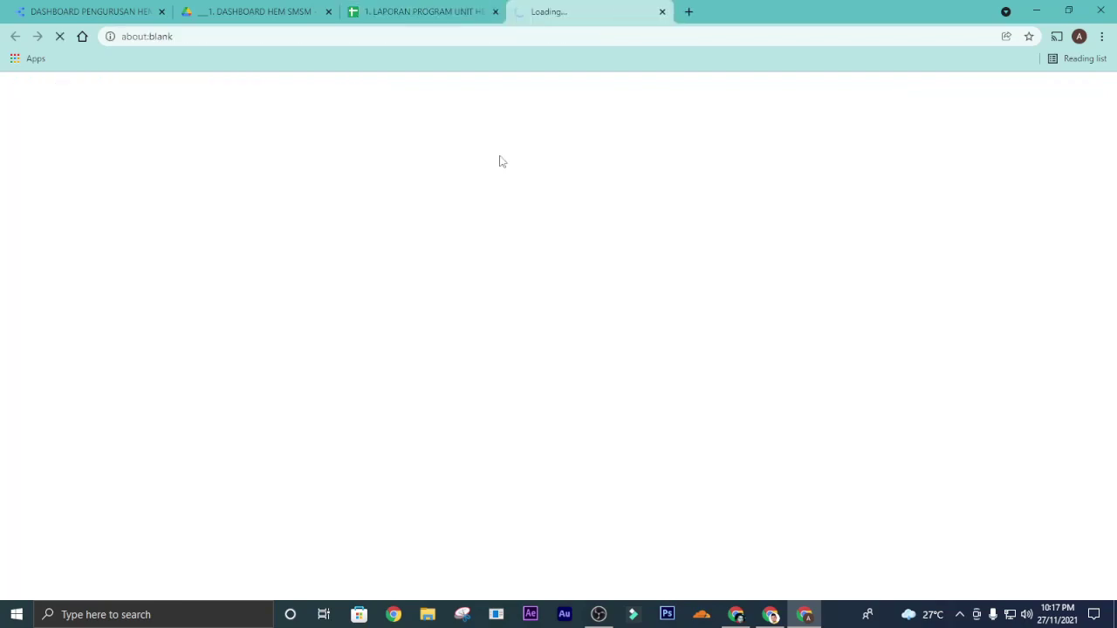
Step: Find the UPLOAD BAHAN file upload question in the form and open its Drive folder
{"action": "scroll", "coordinate": [903, 289], "scroll_direction": "down", "scroll_amount": 20}
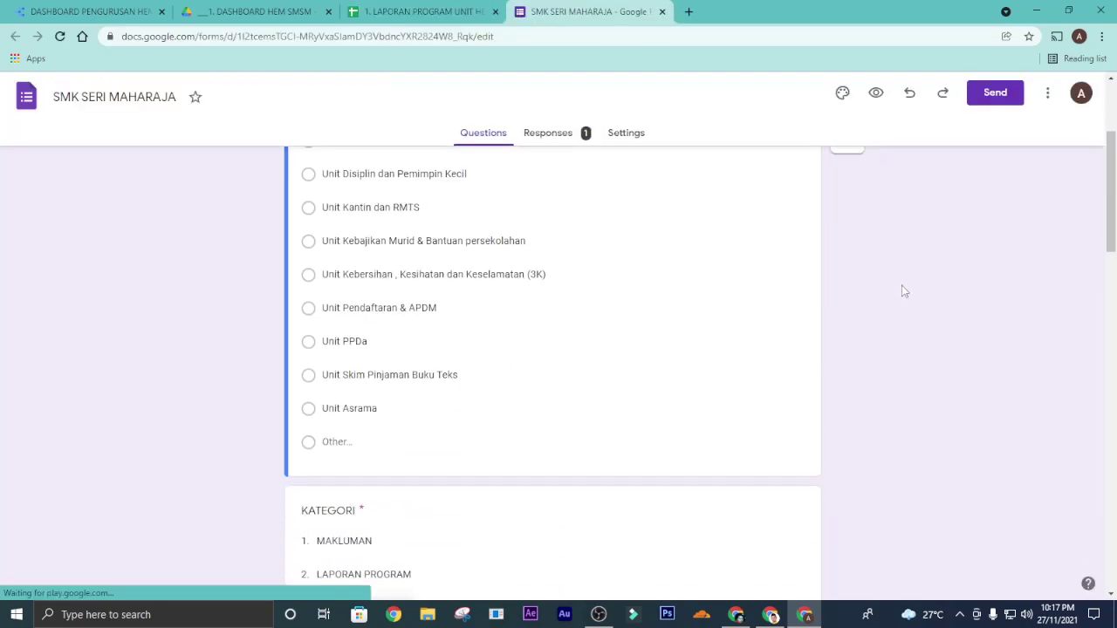
{"action": "scroll", "coordinate": [919, 454], "scroll_direction": "down", "scroll_amount": 2}
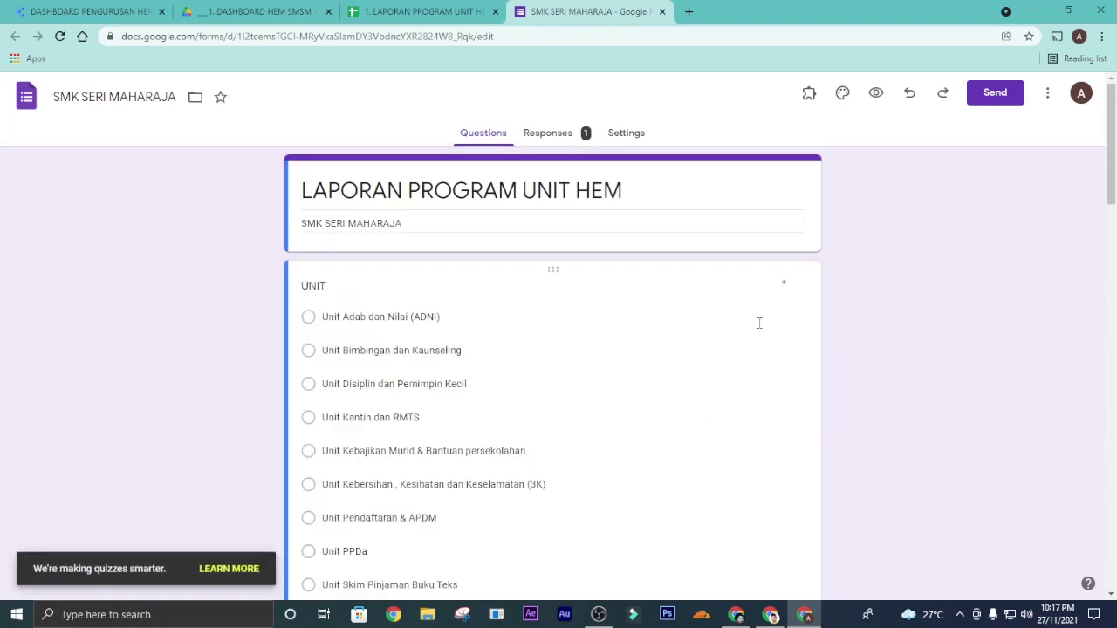
{"action": "scroll", "coordinate": [834, 371], "scroll_direction": "down", "scroll_amount": 3}
{"action": "scroll", "coordinate": [835, 371], "scroll_direction": "down", "scroll_amount": 15}
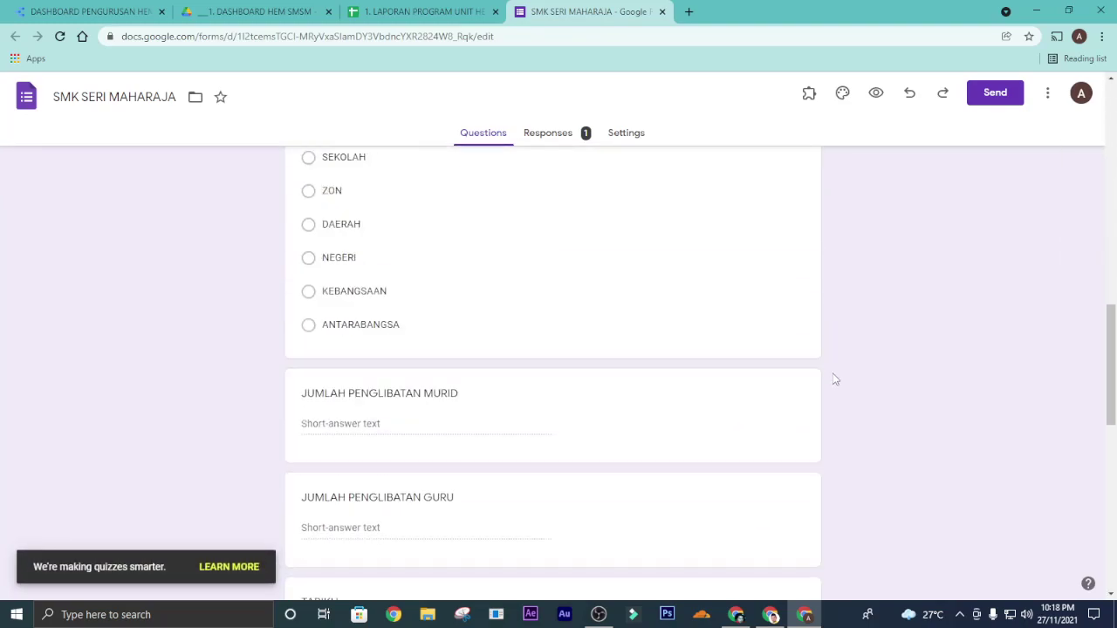
{"action": "left_click", "coordinate": [765, 327]}
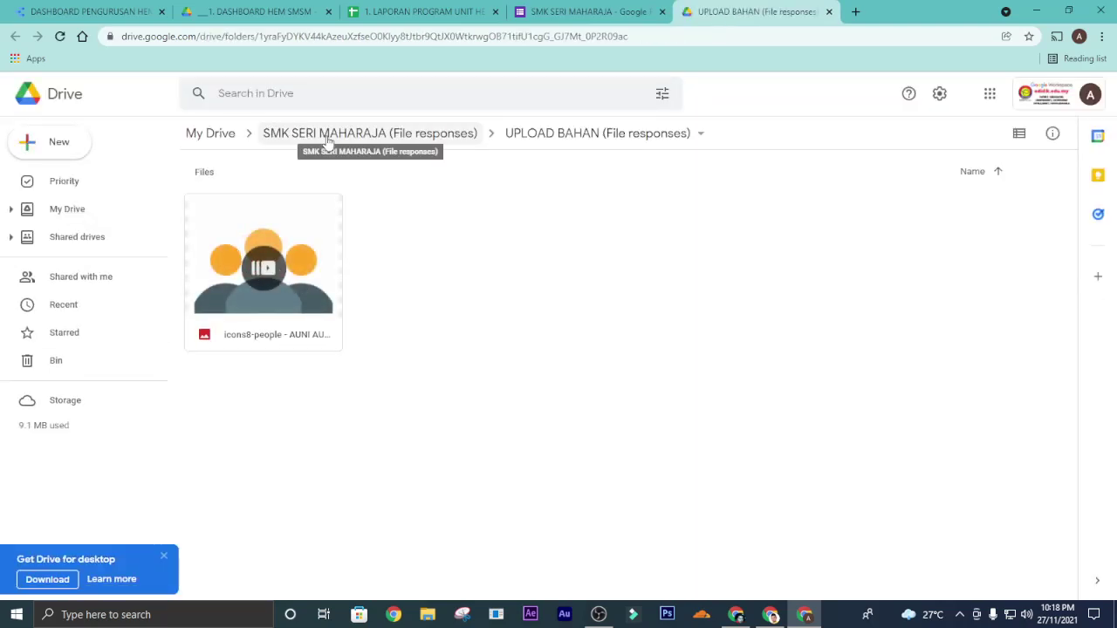
Step: Share the parent SMK SERI MAHARAJA (File responses) folder with anyone with the link as Viewer
{"action": "left_click", "coordinate": [329, 142]}
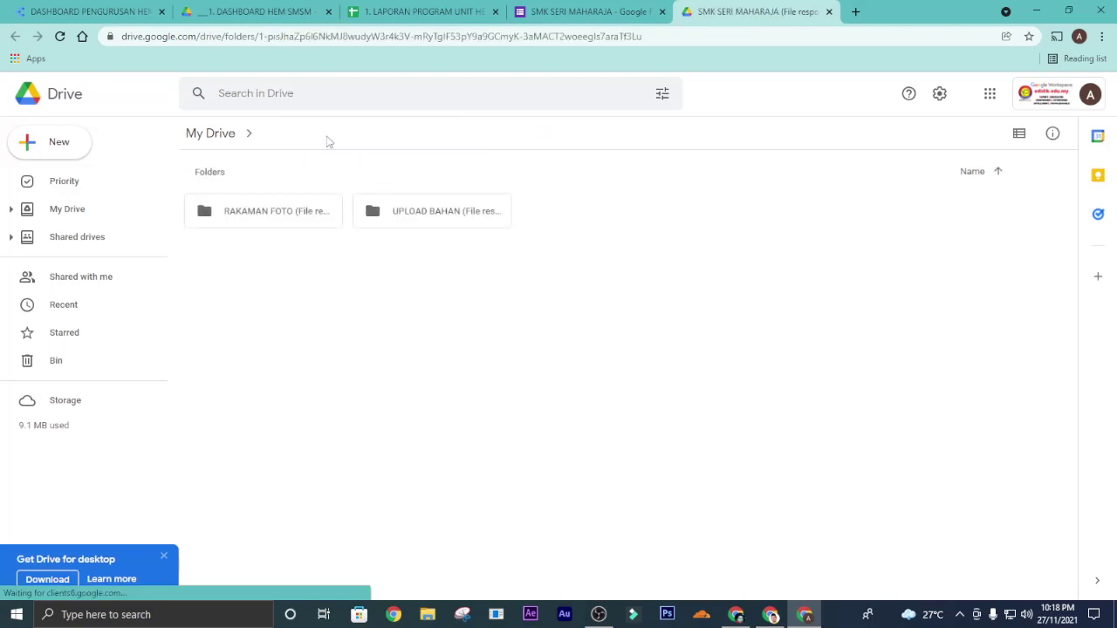
{"action": "left_click", "coordinate": [326, 140]}
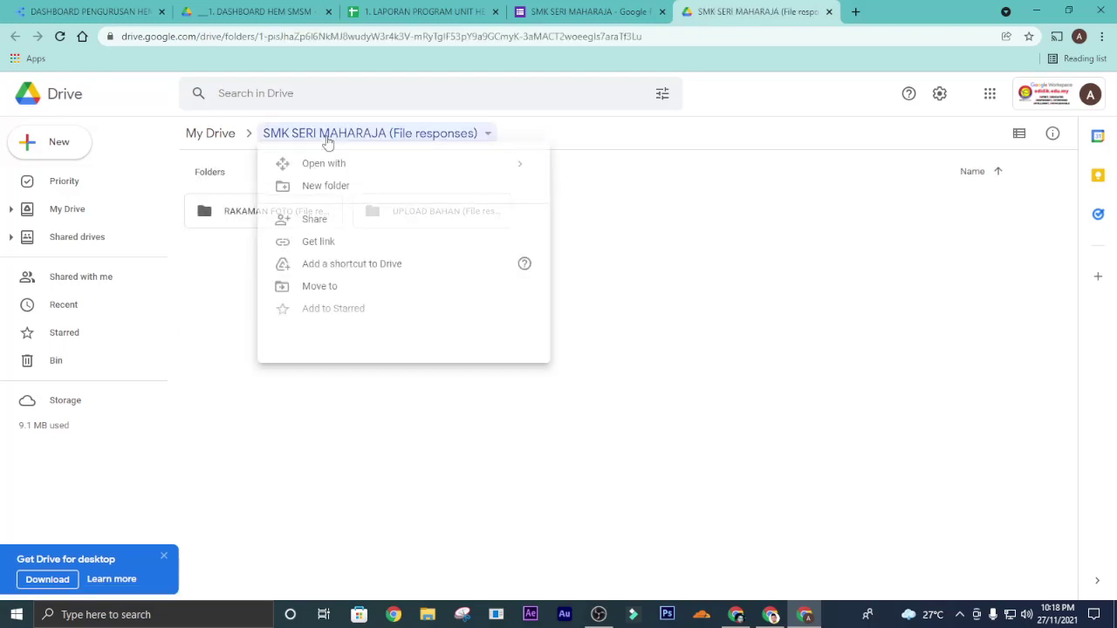
{"action": "left_click", "coordinate": [330, 225]}
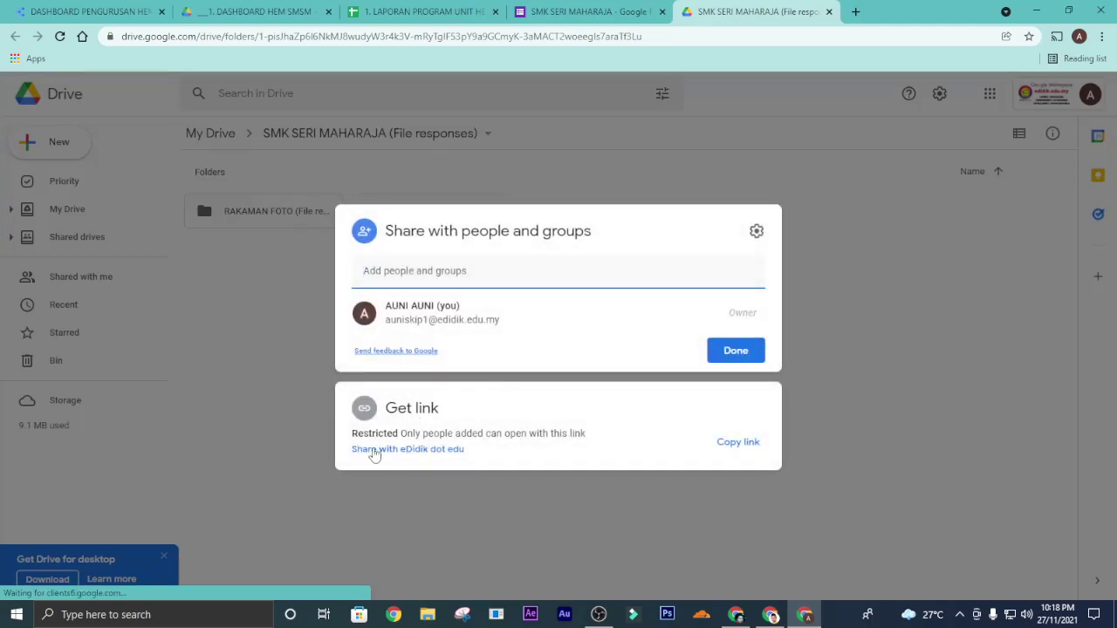
{"action": "left_click", "coordinate": [388, 451]}
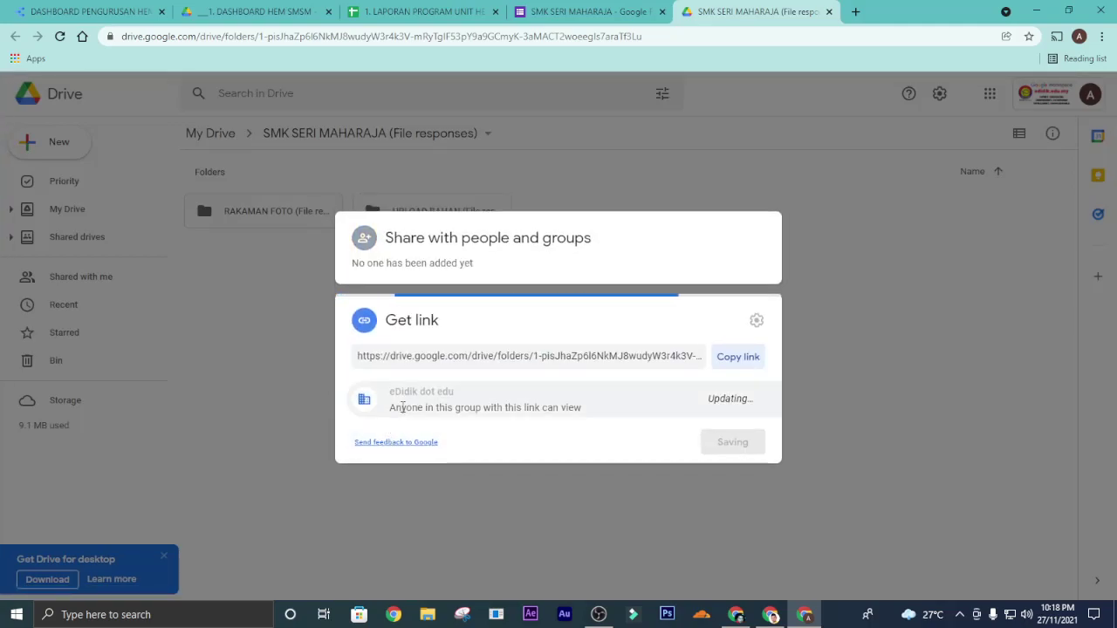
{"action": "left_click", "coordinate": [448, 395]}
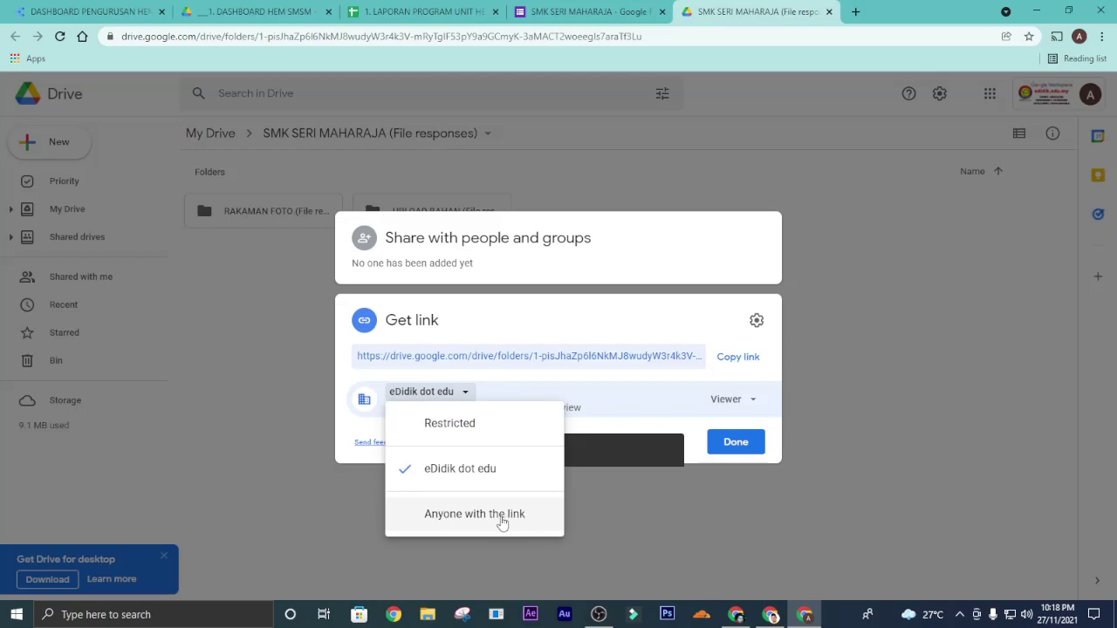
{"action": "left_click", "coordinate": [499, 518]}
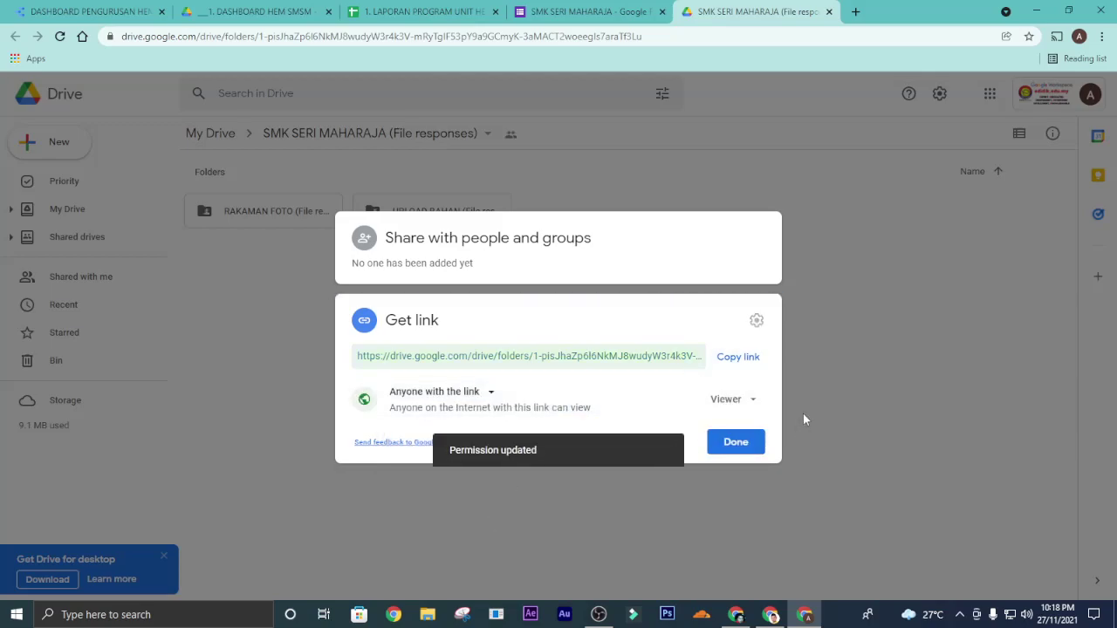
{"action": "left_click", "coordinate": [746, 443]}
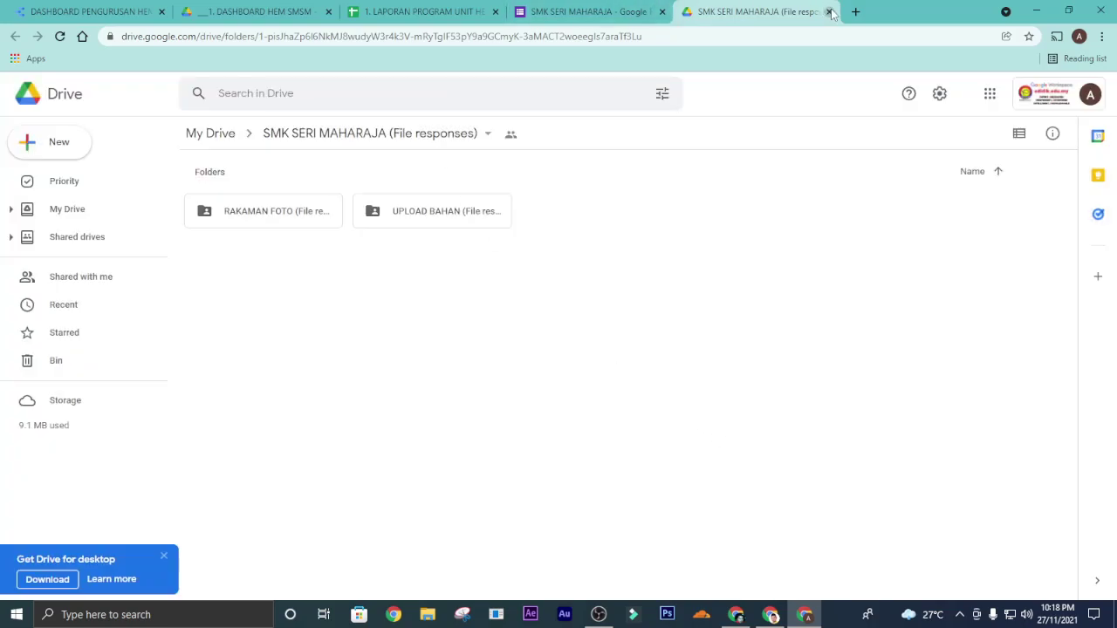
Step: Open the merged Unit Asrama document from the responses spreadsheet and examine its RAKAMAN FOTO cells
{"action": "left_click", "coordinate": [423, 12]}
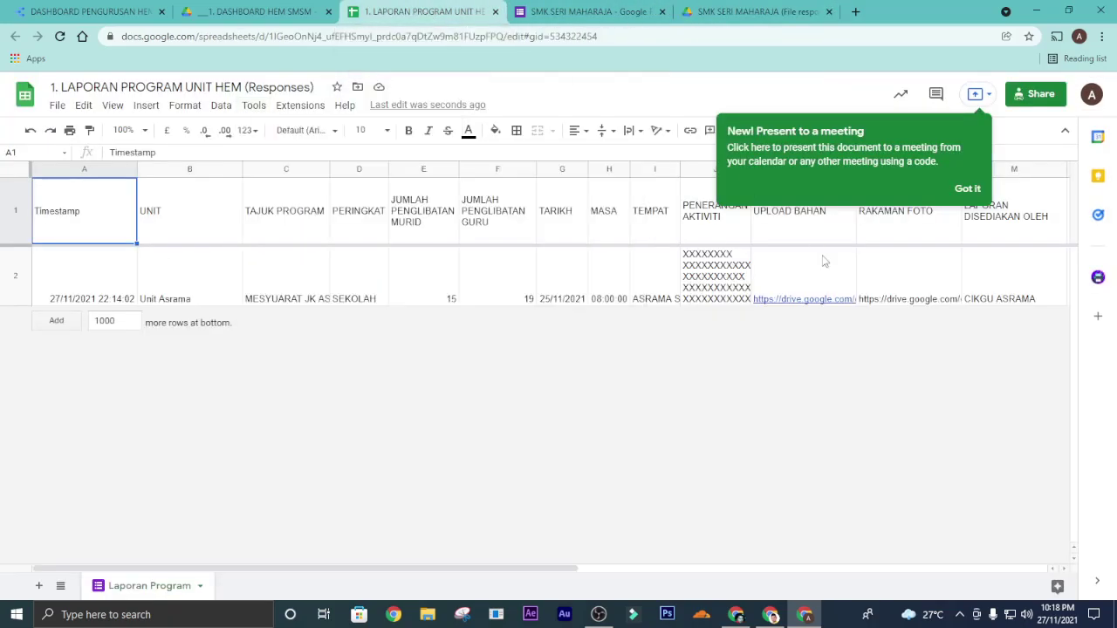
{"action": "left_click", "coordinate": [803, 284]}
{"action": "left_click_drag", "start_coordinate": [563, 569], "coordinate": [1063, 564]}
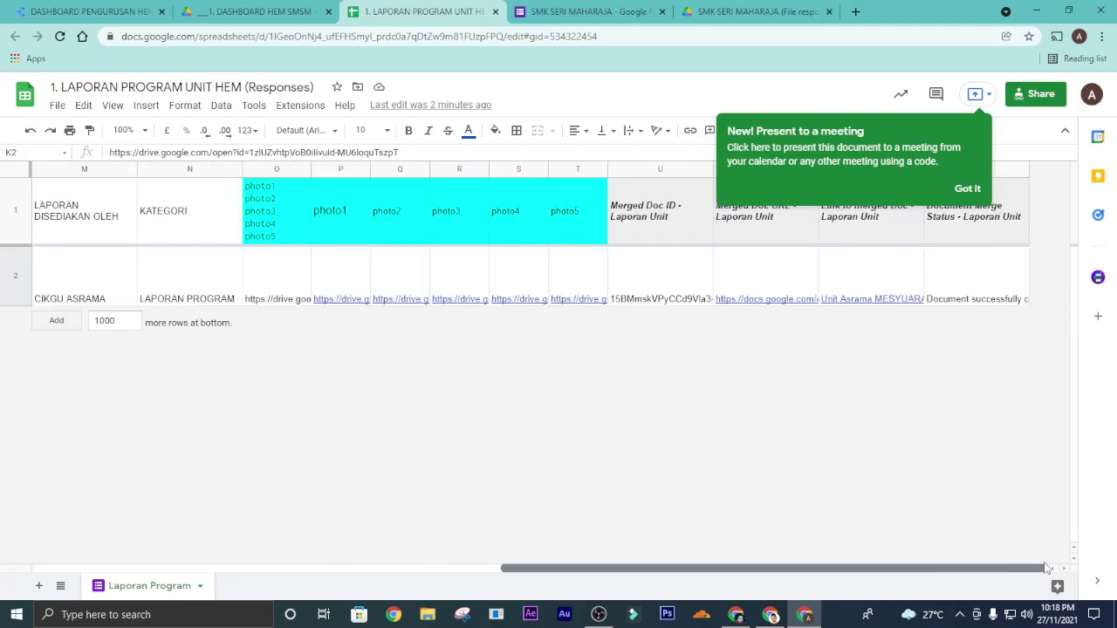
{"action": "left_click", "coordinate": [969, 189]}
{"action": "left_click", "coordinate": [885, 302]}
{"action": "left_click", "coordinate": [793, 324]}
{"action": "scroll", "coordinate": [636, 255], "scroll_direction": "down", "scroll_amount": 3}
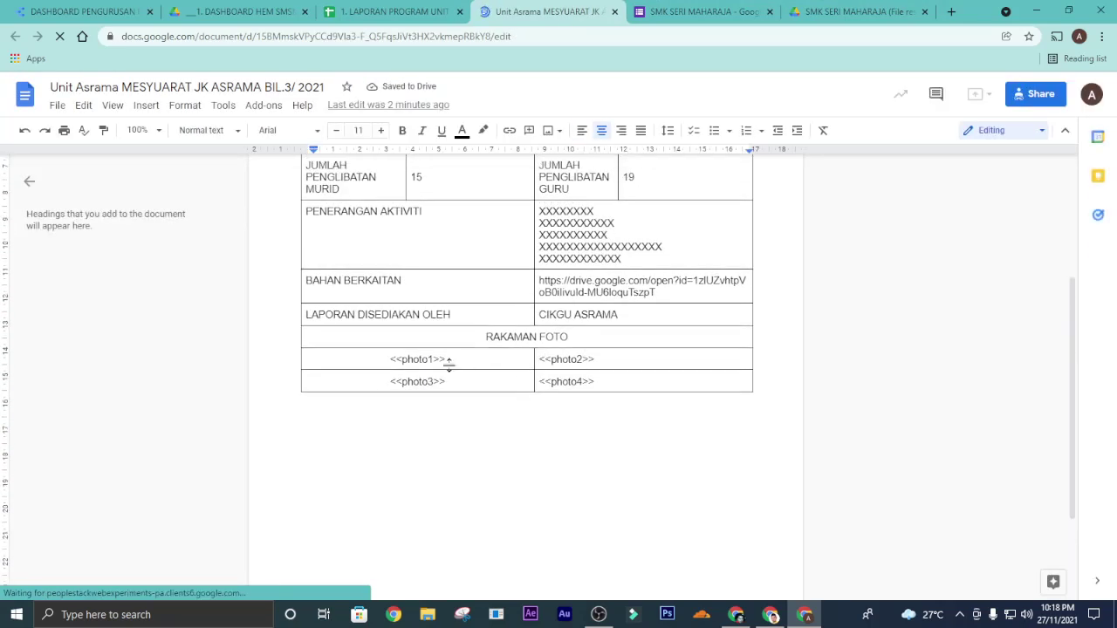
Step: Back in the responses spreadsheet, clear the Unit Asrama row's merged-document cells U2:X2
{"action": "left_click", "coordinate": [397, 11]}
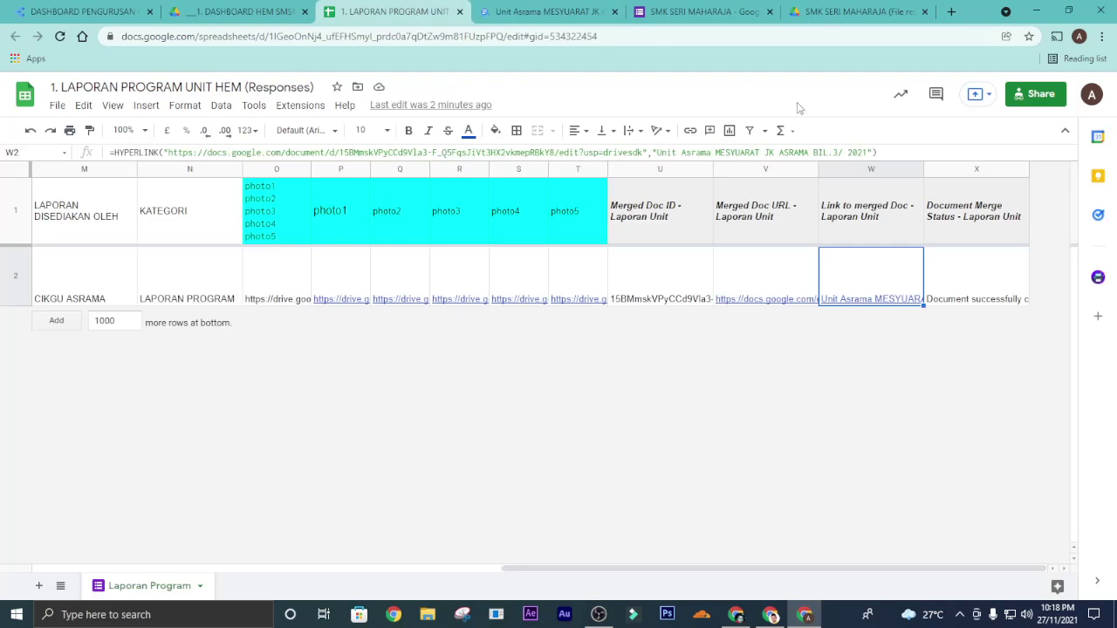
{"action": "left_click_drag", "start_coordinate": [676, 289], "coordinate": [963, 289]}
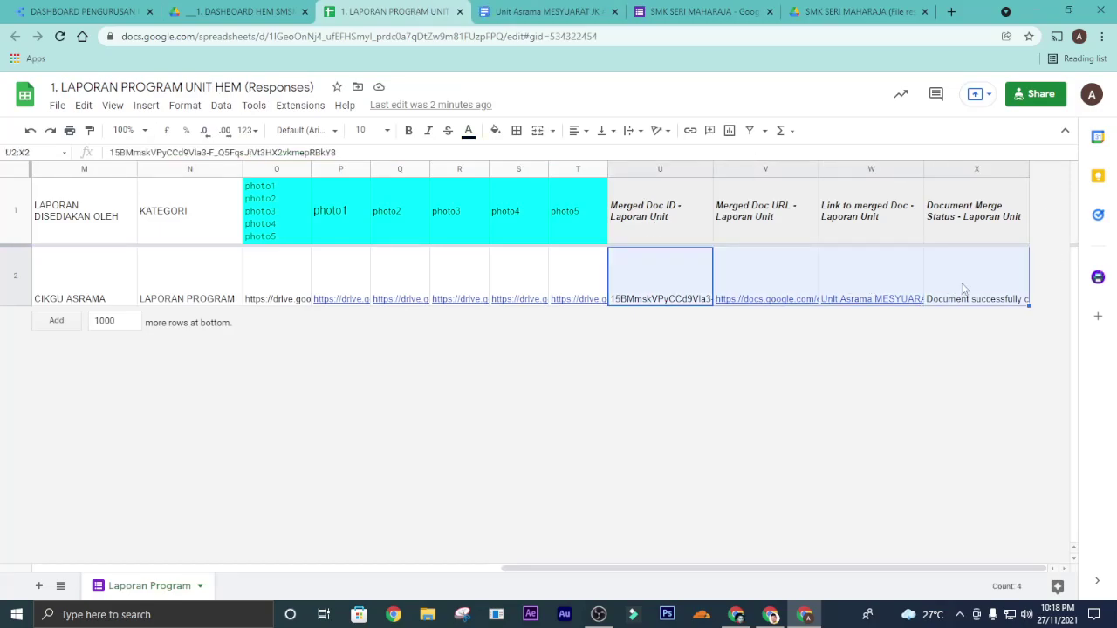
{"action": "key", "text": "Delete"}
{"action": "key", "text": "Right"}
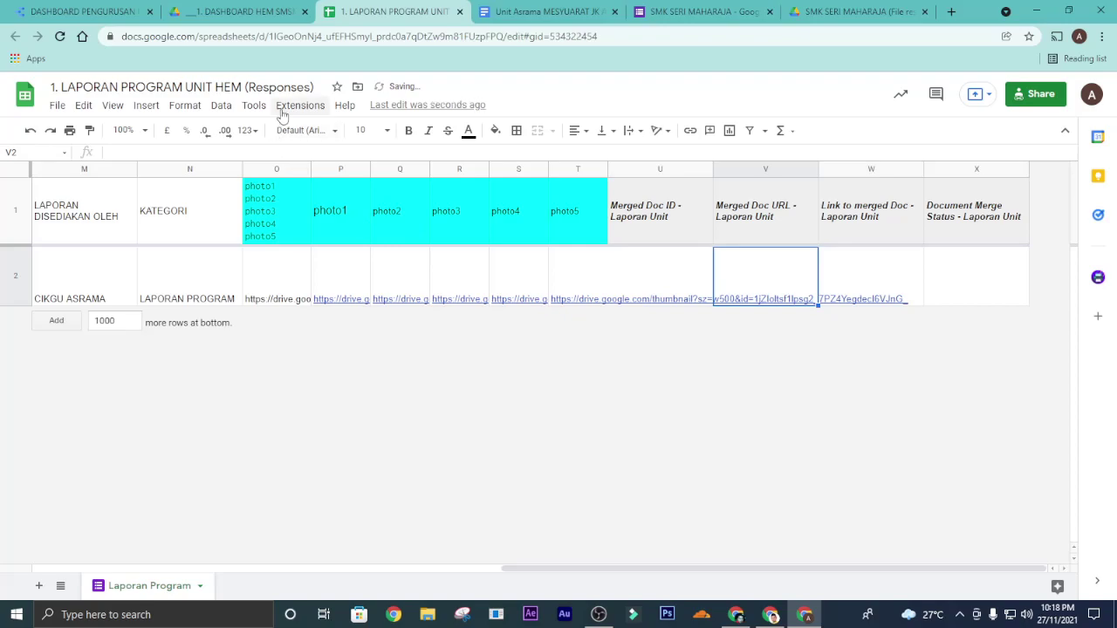
Step: Run the Laporan Unit job again in AutoCrat, close the dialog and check the row's merge status
{"action": "left_click", "coordinate": [284, 108]}
{"action": "mouse_move", "coordinate": [457, 249]}
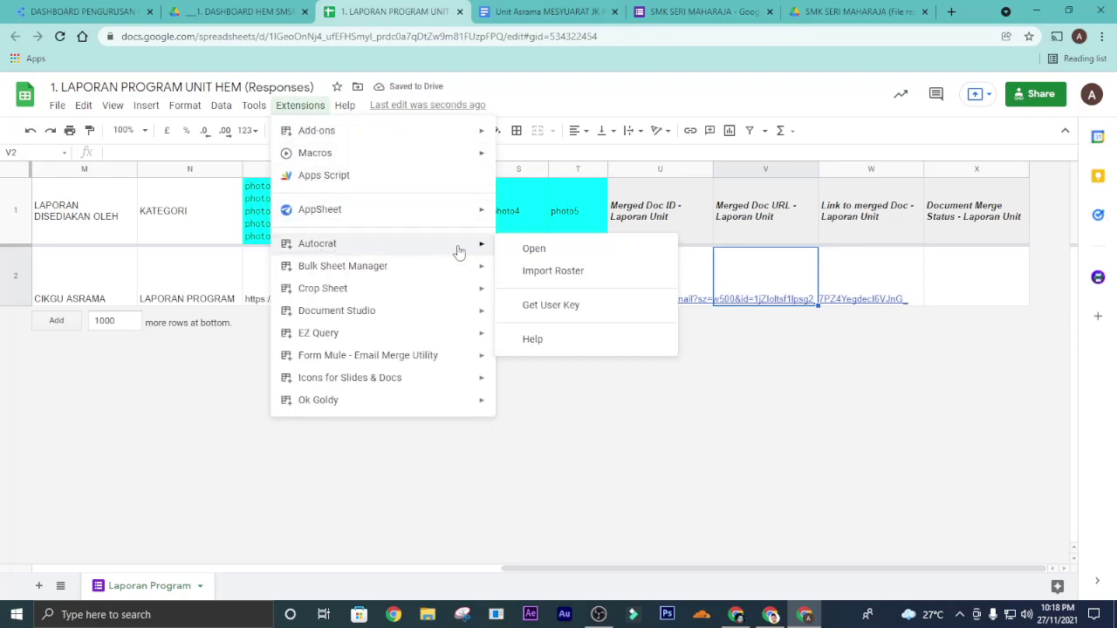
{"action": "left_click", "coordinate": [534, 249]}
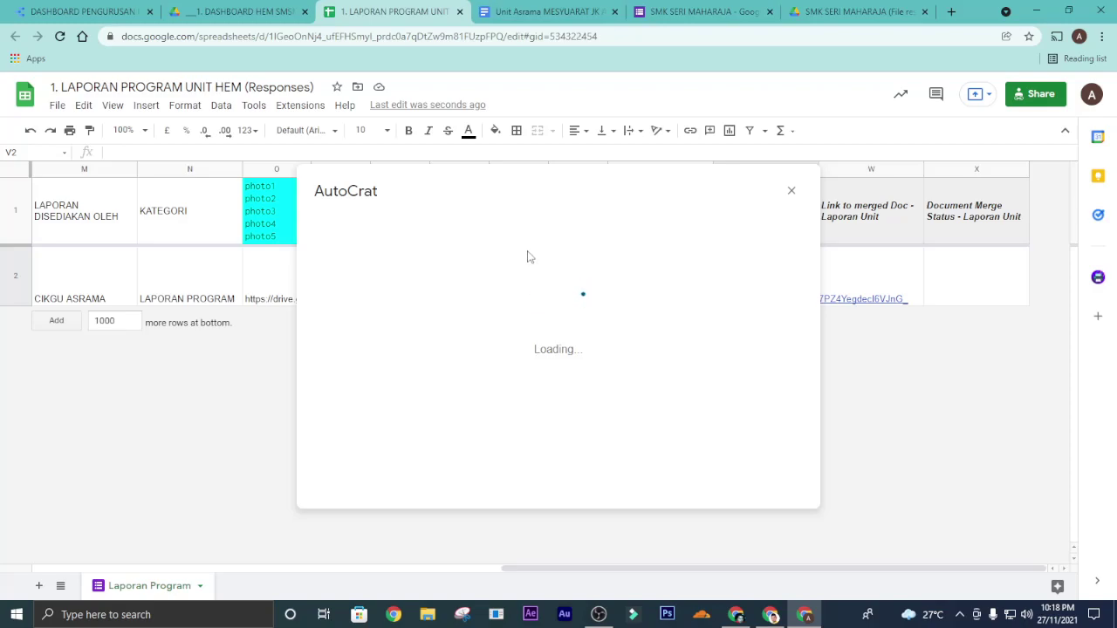
{"action": "left_click", "coordinate": [528, 285]}
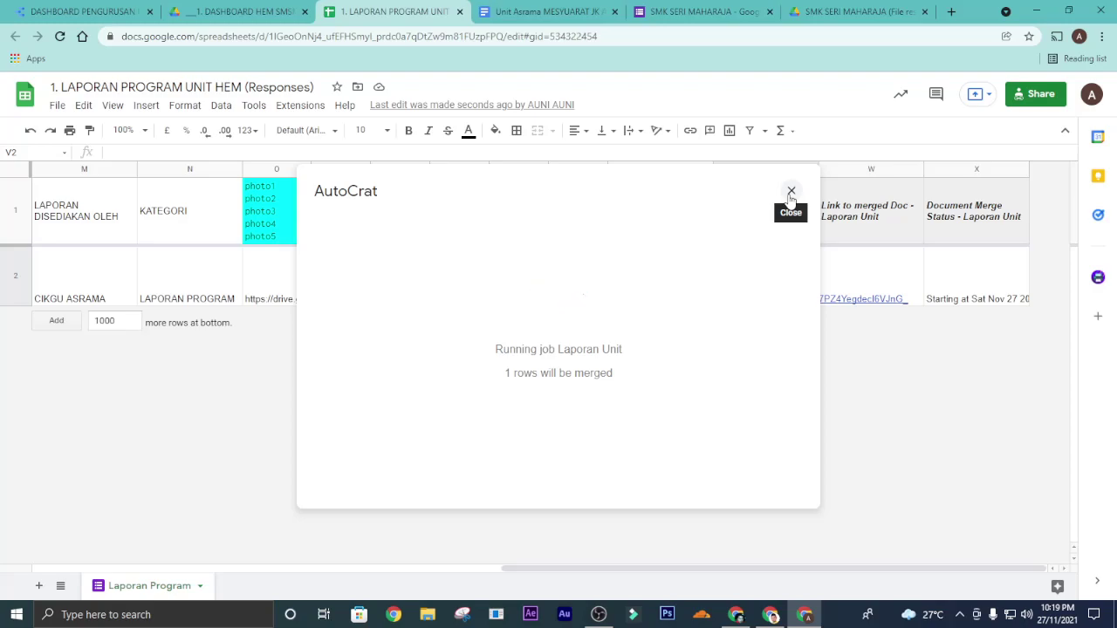
{"action": "left_click", "coordinate": [791, 192]}
{"action": "left_click", "coordinate": [973, 277]}
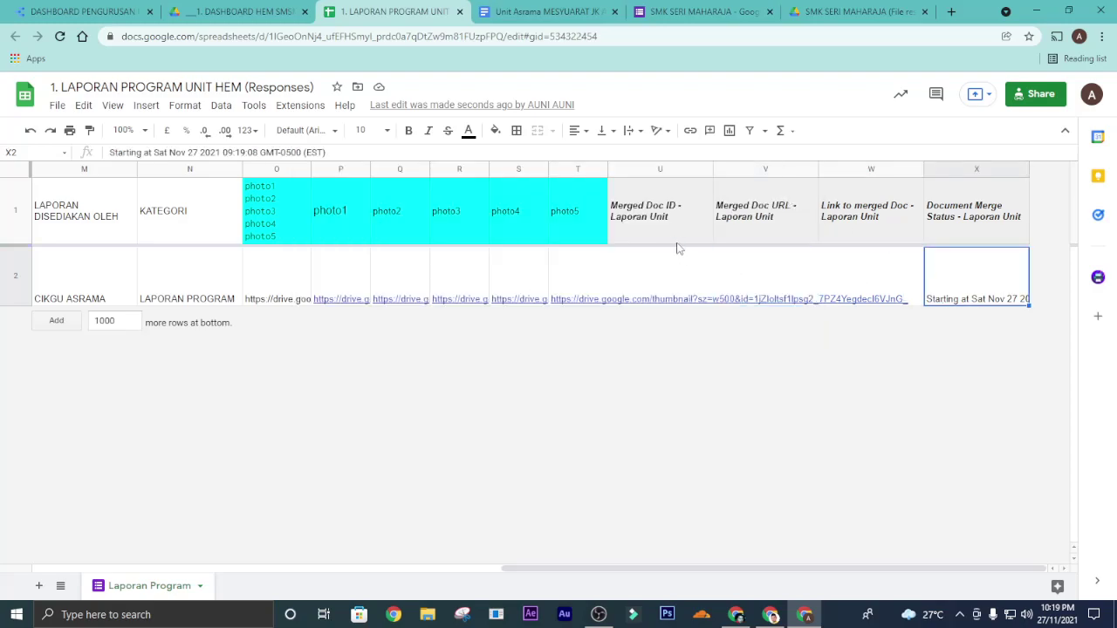
Step: Open the form's preview and start a response with Unit Bimbingan dan Kaunseling as UNIT and MAKLUMAN as KATEGORI
{"action": "left_click", "coordinate": [224, 12]}
{"action": "left_click", "coordinate": [703, 11]}
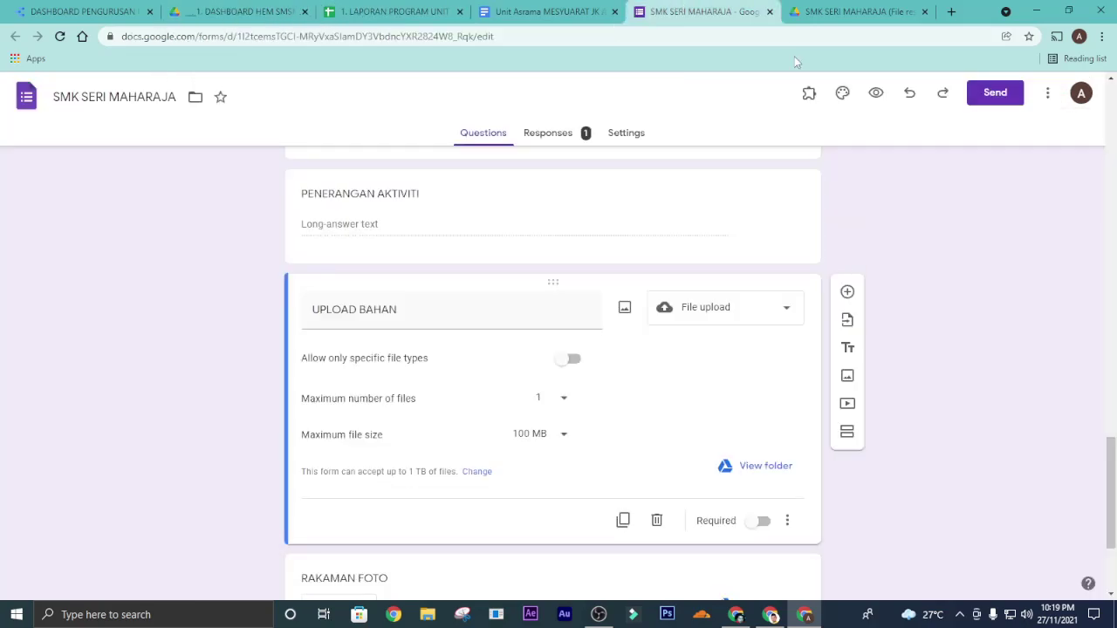
{"action": "left_click", "coordinate": [876, 93]}
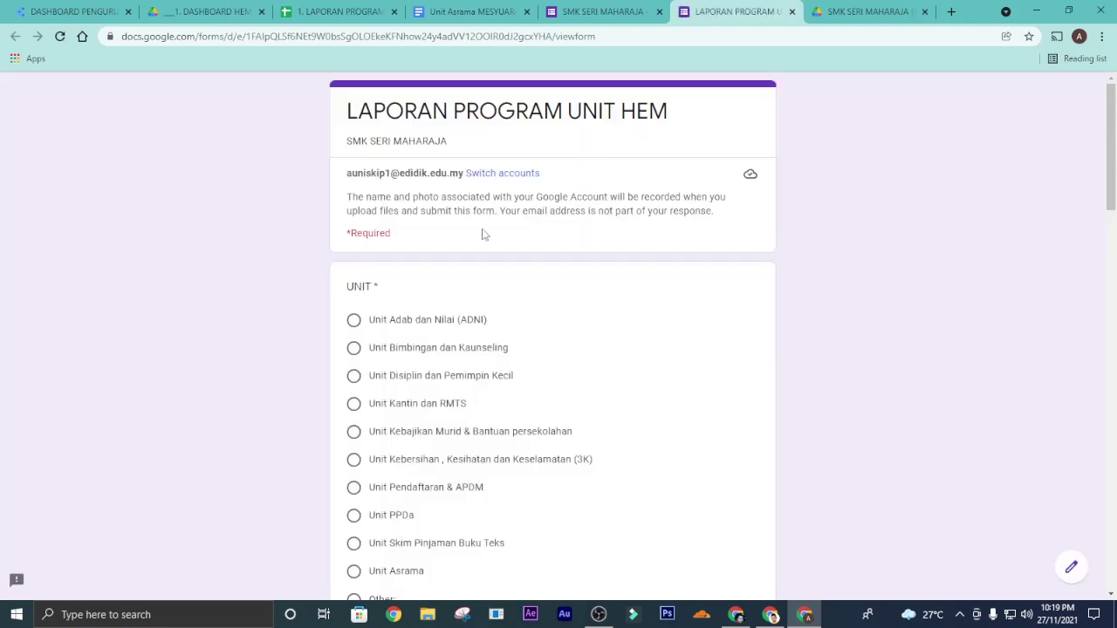
{"action": "left_click", "coordinate": [353, 348]}
{"action": "scroll", "coordinate": [367, 332], "scroll_direction": "down", "scroll_amount": 5}
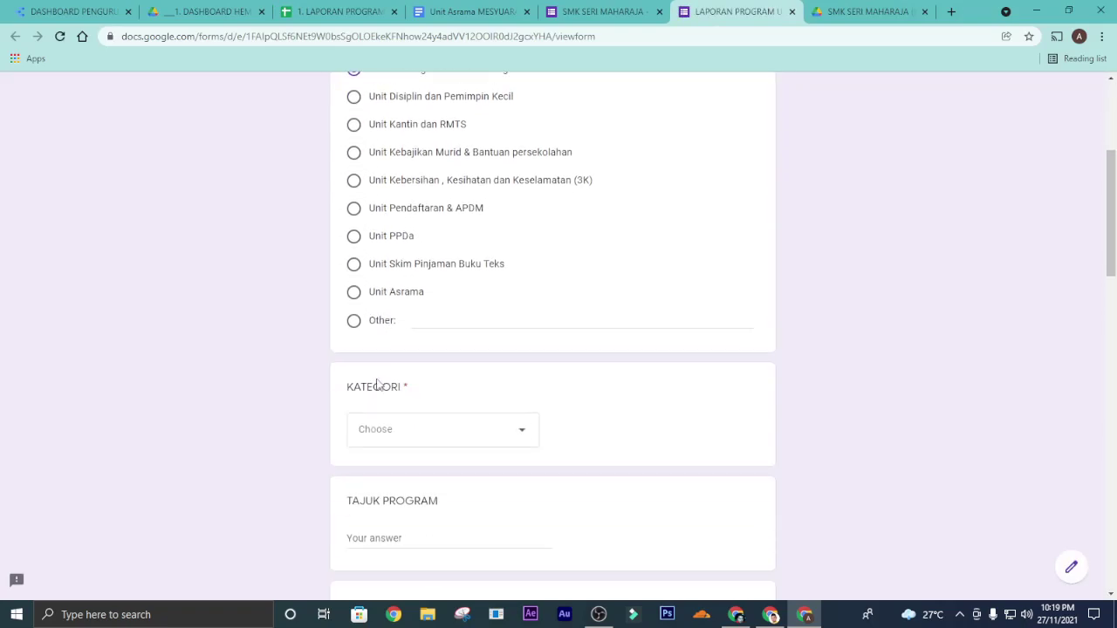
{"action": "left_click", "coordinate": [402, 231]}
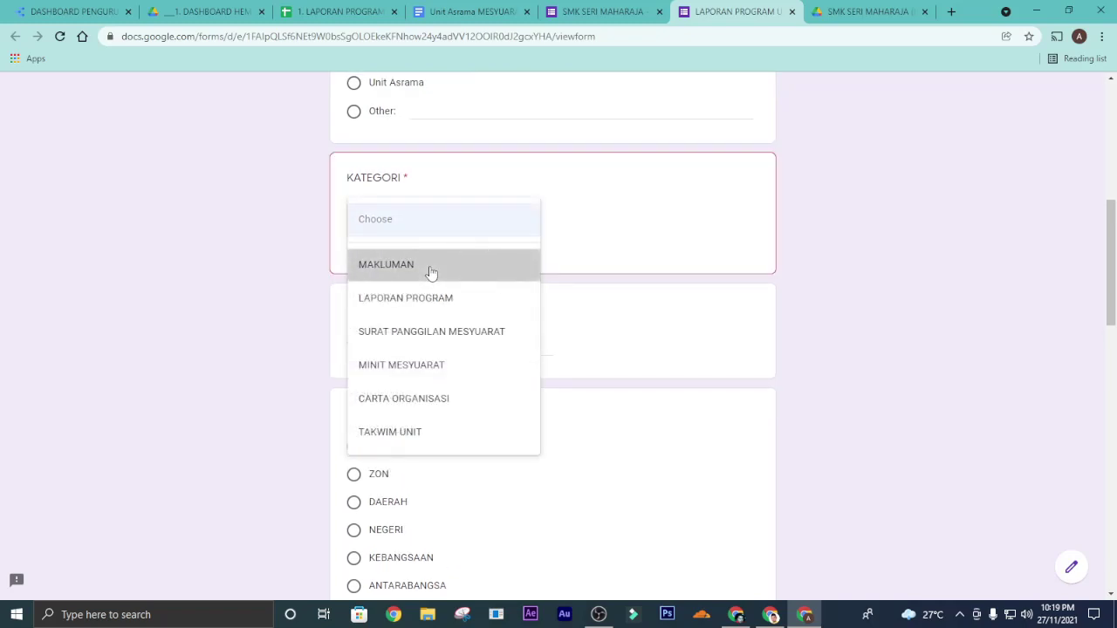
{"action": "left_click", "coordinate": [430, 267]}
Step: Enter MESYUARAT BIL.3/2021 as TAJUK PROGRAM and choose SEKOLAH as PERINGKAT
{"action": "left_click", "coordinate": [408, 328]}
{"action": "type", "text": "MESYUARAT"}
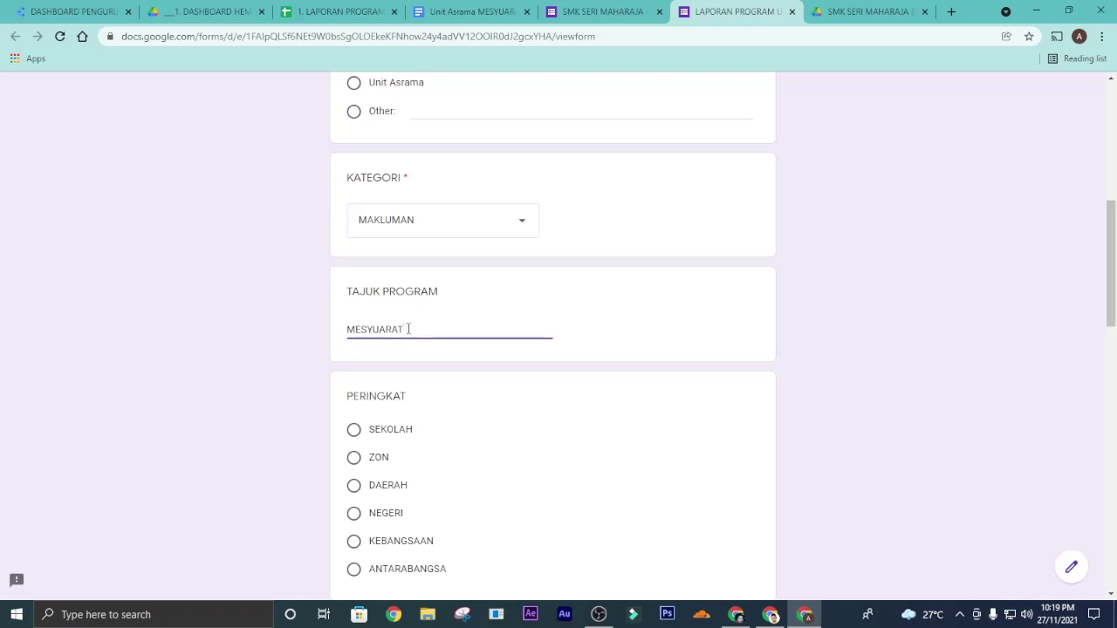
{"action": "type", "text": " P"}
{"action": "key", "text": "BackSpace"}
{"action": "key", "text": "BackSpace"}
{"action": "type", "text": "P"}
{"action": "type", "text": "IL"}
{"action": "type", "text": ".3/2021"}
{"action": "scroll", "coordinate": [409, 340], "scroll_direction": "down", "scroll_amount": 2}
{"action": "left_click", "coordinate": [356, 292]}
Step: Set JUMLAH PENGLIBATAN MURID to 0 and JUMLAH PENGLIBATAN GURU to 10
{"action": "scroll", "coordinate": [458, 374], "scroll_direction": "down", "scroll_amount": 2}
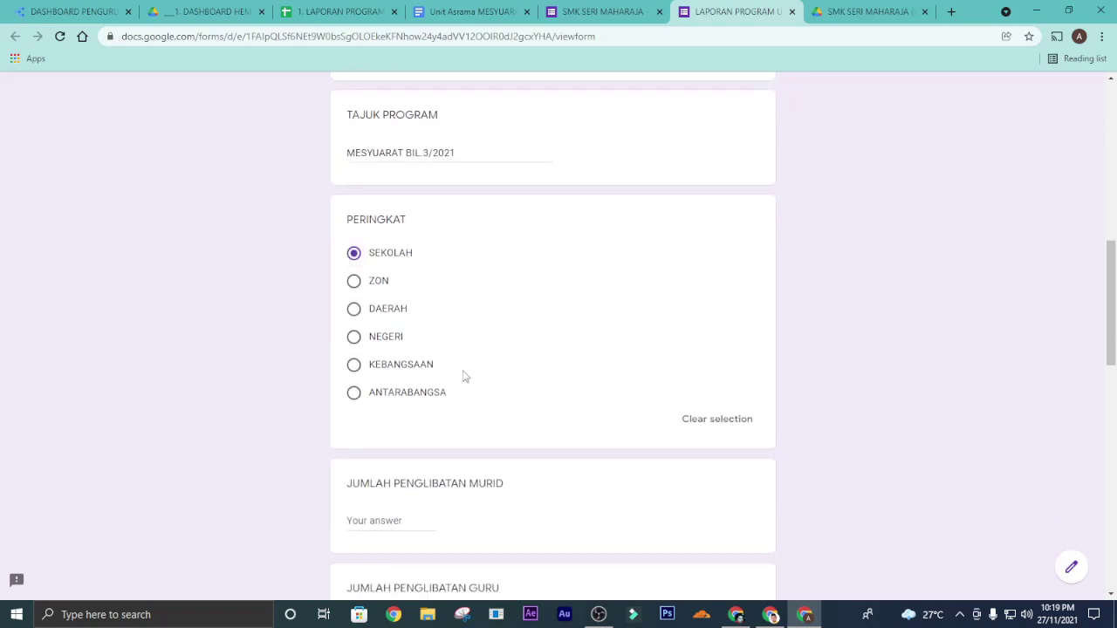
{"action": "left_click", "coordinate": [410, 420]}
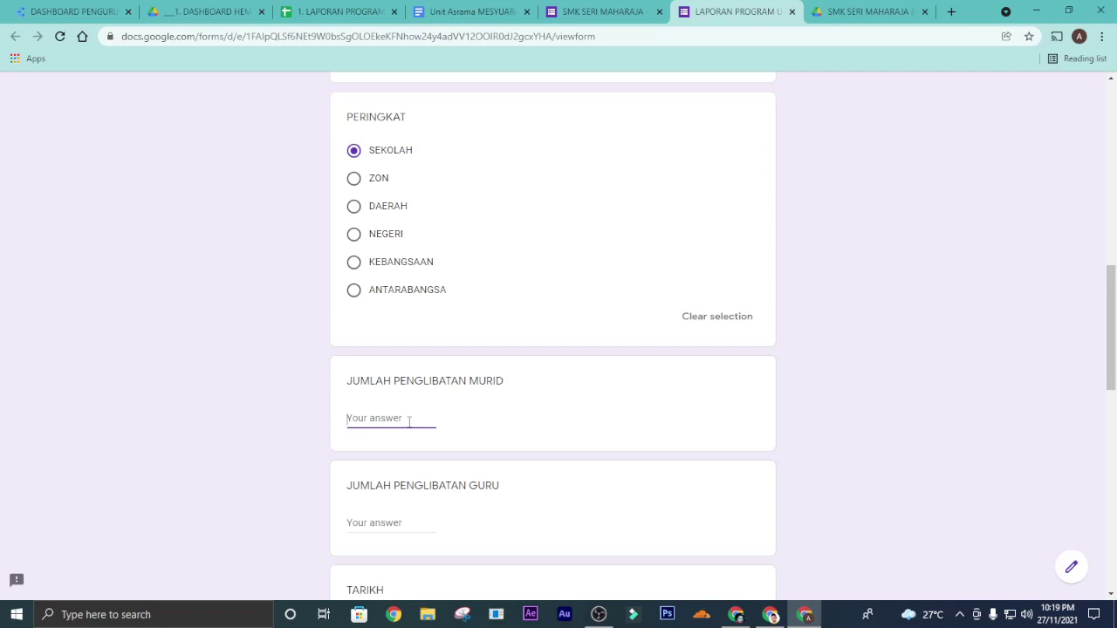
{"action": "type", "text": "0"}
{"action": "scroll", "coordinate": [413, 419], "scroll_direction": "down", "scroll_amount": 2}
{"action": "left_click", "coordinate": [395, 389]}
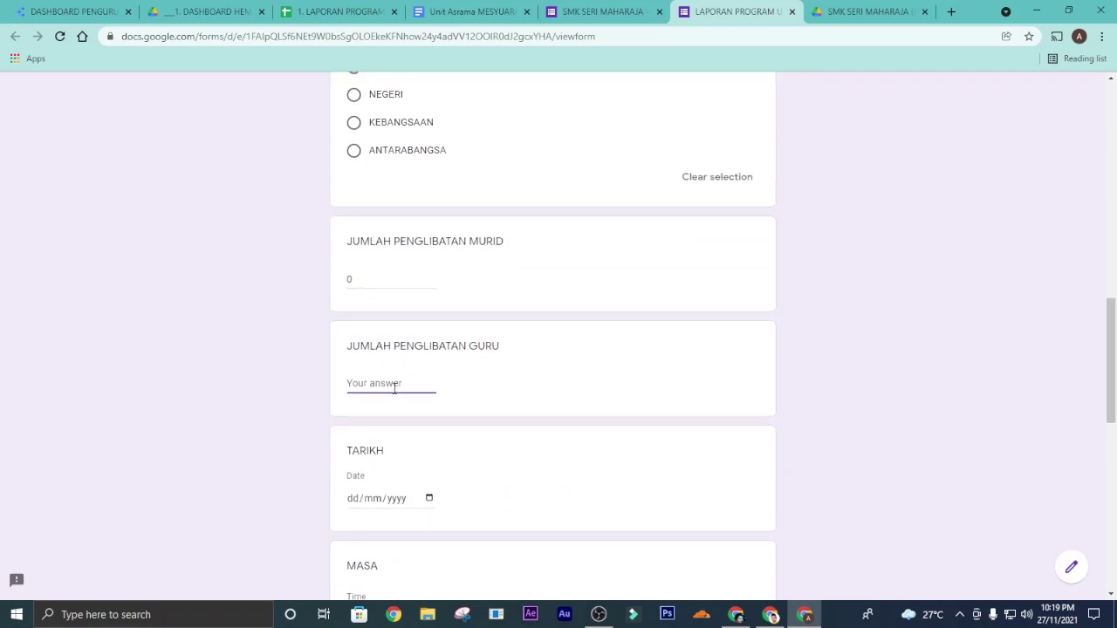
{"action": "type", "text": "10"}
Step: Set the response's TARIKH to 30/11/2021 and its MASA to 09:00
{"action": "scroll", "coordinate": [394, 388], "scroll_direction": "down", "scroll_amount": 2}
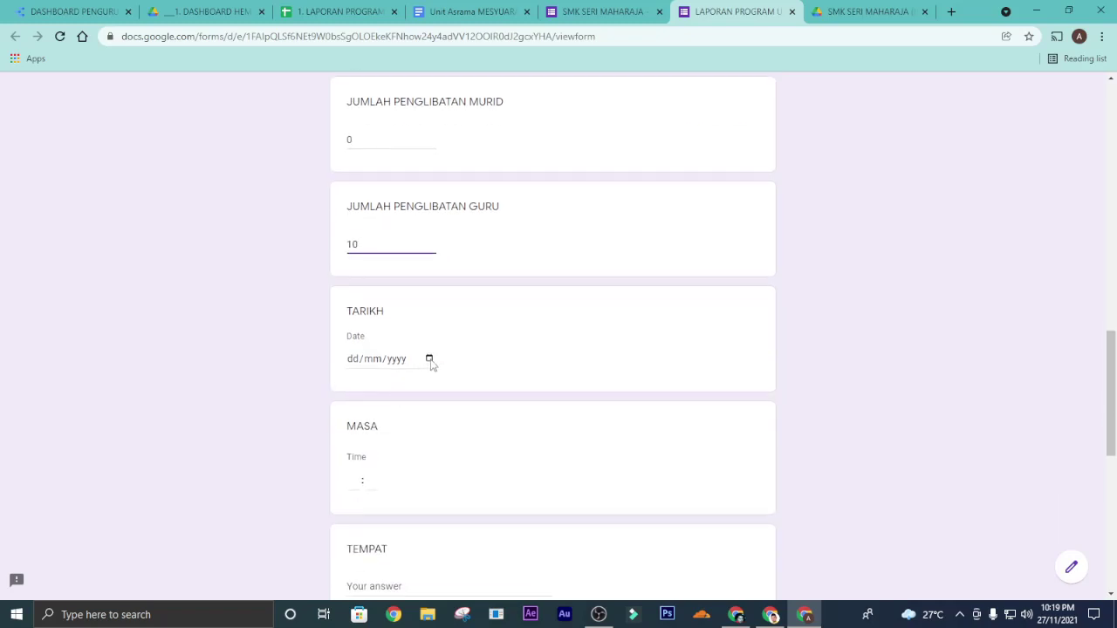
{"action": "left_click", "coordinate": [430, 360]}
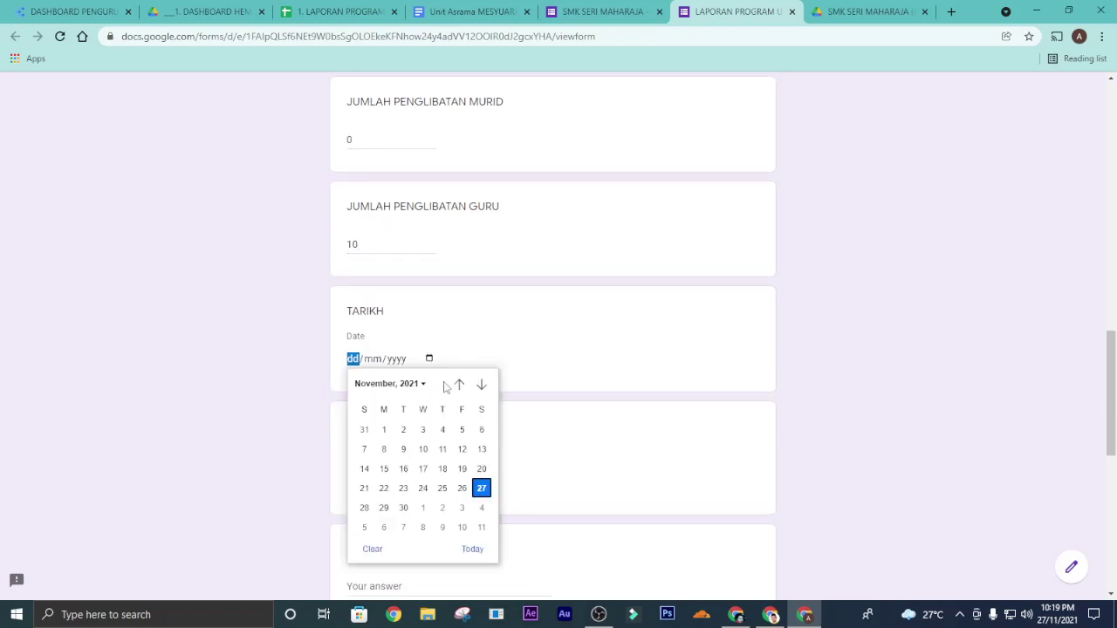
{"action": "left_click", "coordinate": [402, 508]}
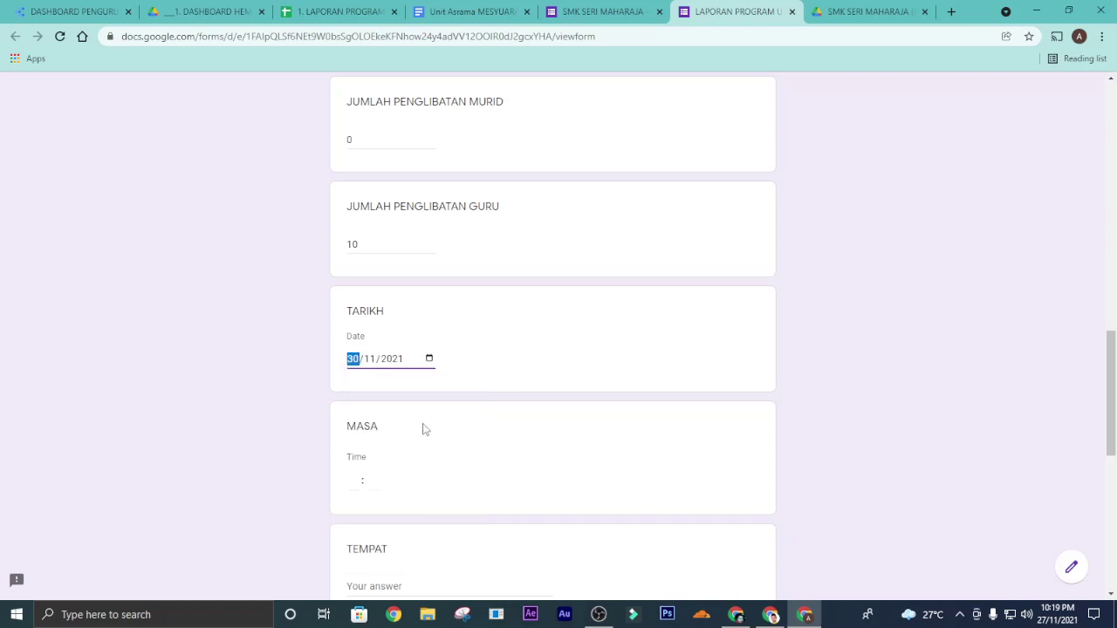
{"action": "scroll", "coordinate": [414, 439], "scroll_direction": "down", "scroll_amount": 1}
{"action": "left_click", "coordinate": [352, 411]}
{"action": "type", "text": "9 : "}
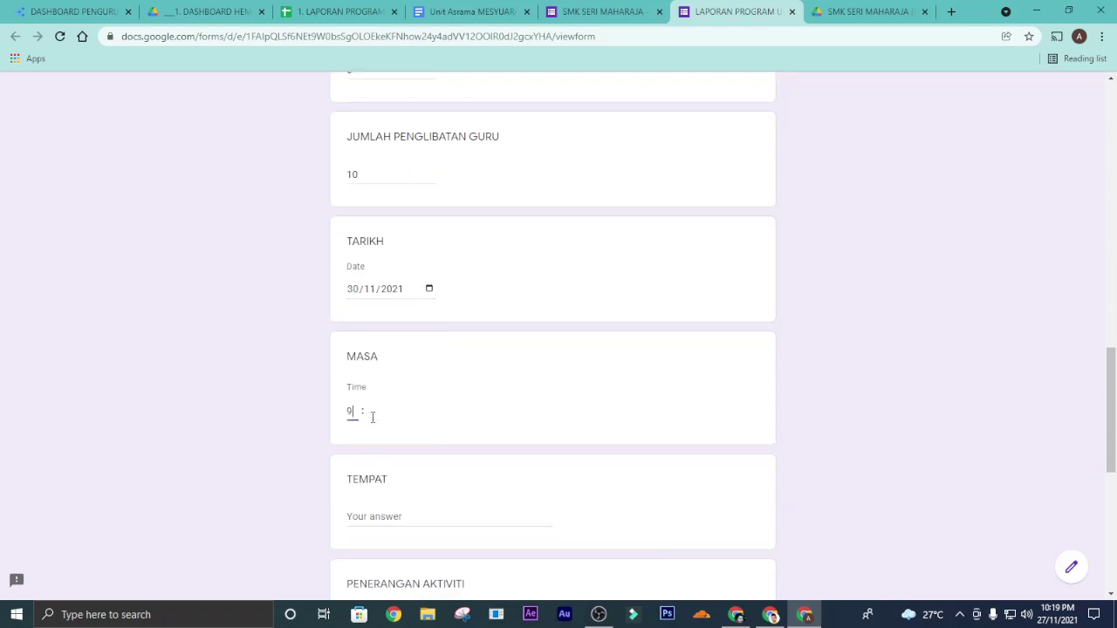
{"action": "type", "text": "00"}
Step: Enter BILIK MESYUARAT as the TEMPAT answer
{"action": "scroll", "coordinate": [422, 442], "scroll_direction": "down", "scroll_amount": 1}
{"action": "left_click", "coordinate": [397, 449]}
{"action": "type", "text": "BILIK MESYUARAT"}
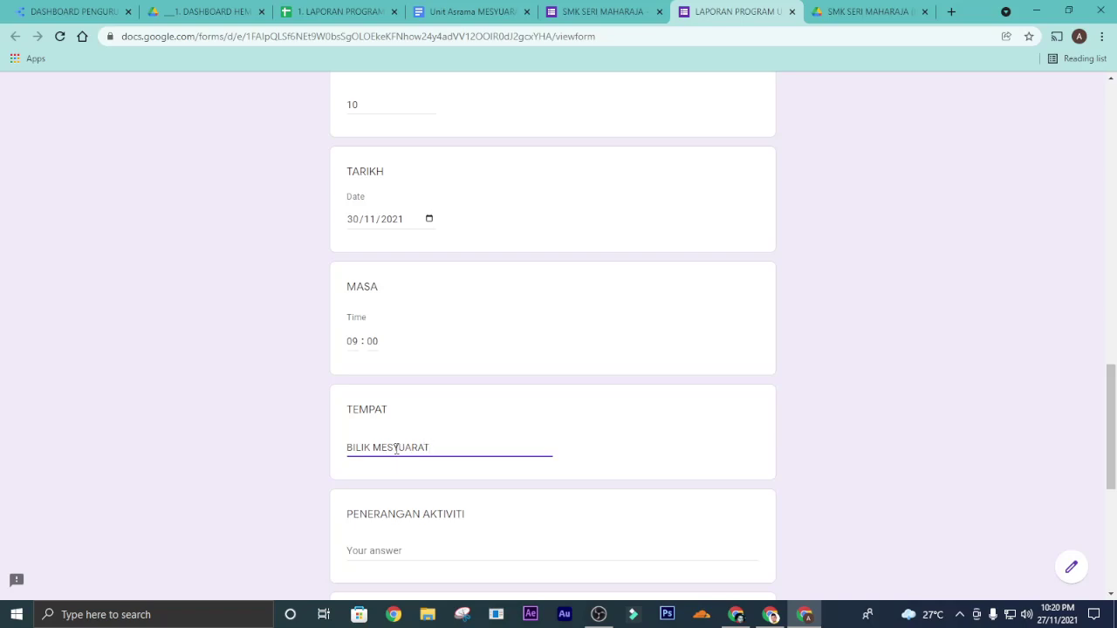
Step: Try the mixed-case answer "Semua guru kelas" in PENERANGAN AKTIVITI and leave the field
{"action": "scroll", "coordinate": [397, 449], "scroll_direction": "down", "scroll_amount": 2}
{"action": "left_click", "coordinate": [400, 415]}
{"action": "type", "text": "sE"}
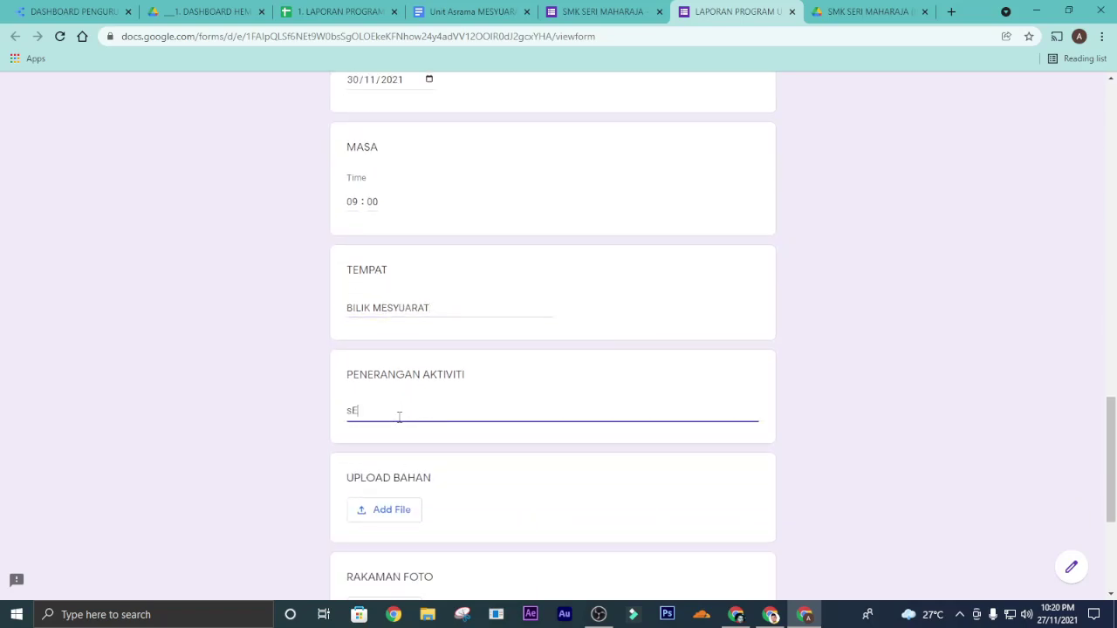
{"action": "key", "text": "BackSpace"}
{"action": "type", "text": "Semua guru kela"}
{"action": "left_click", "coordinate": [502, 467]}
Step: Replace PENERANGAN AKTIVITI with "SEMUA GURU KELAS DIKEHENDAKI HADIR PADA; TARIKH: 30/11/2021, HARI: RABU, MASA: 9.00 PAGI", each detail on its own line
{"action": "left_click_drag", "start_coordinate": [435, 413], "coordinate": [279, 398]}
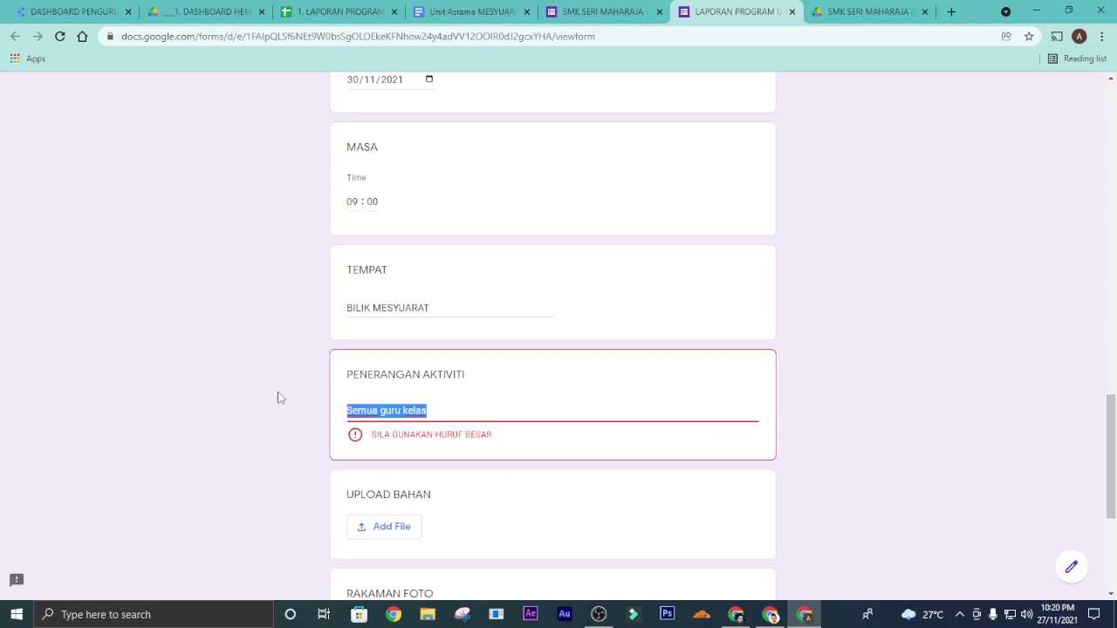
{"action": "type", "text": "S"}
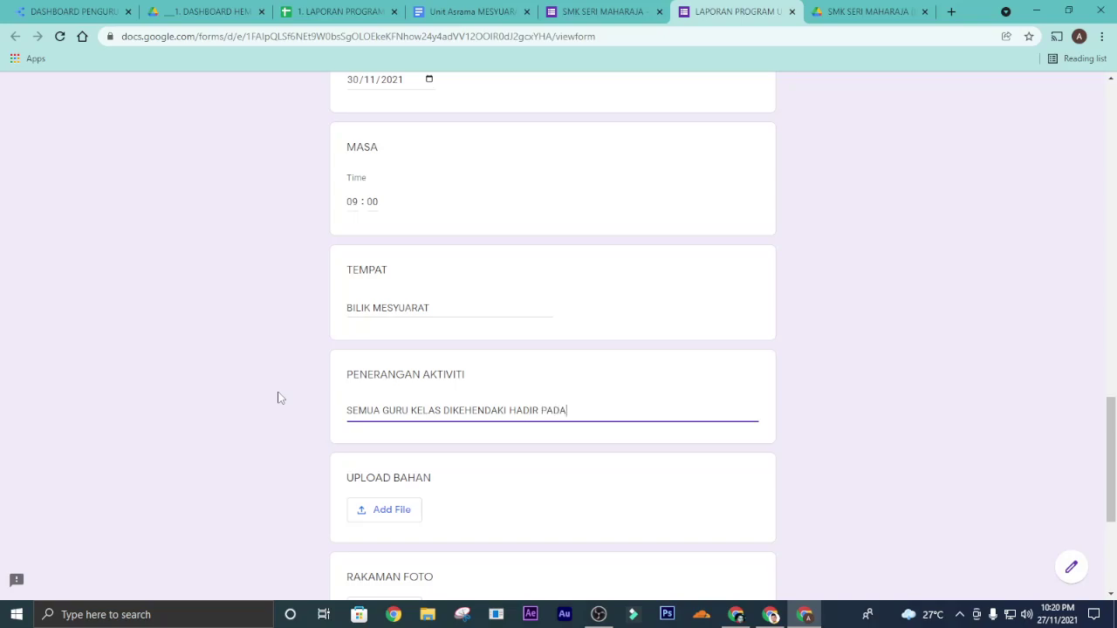
{"action": "key", "text": "Return"}
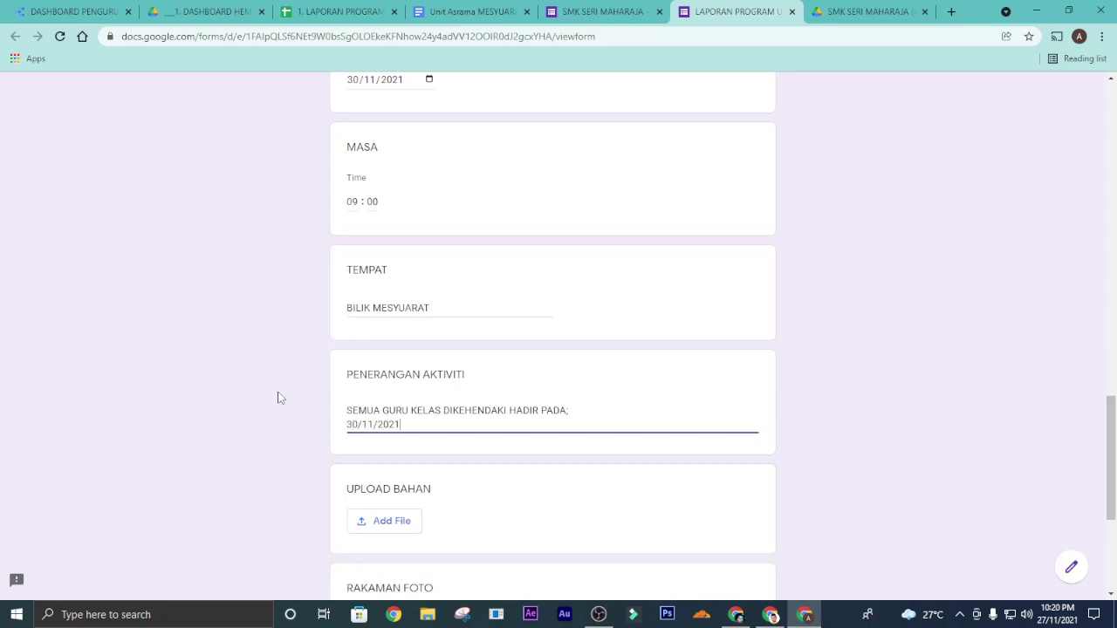
{"action": "type", "text": "30/11/2021"}
{"action": "key", "text": "Return"}
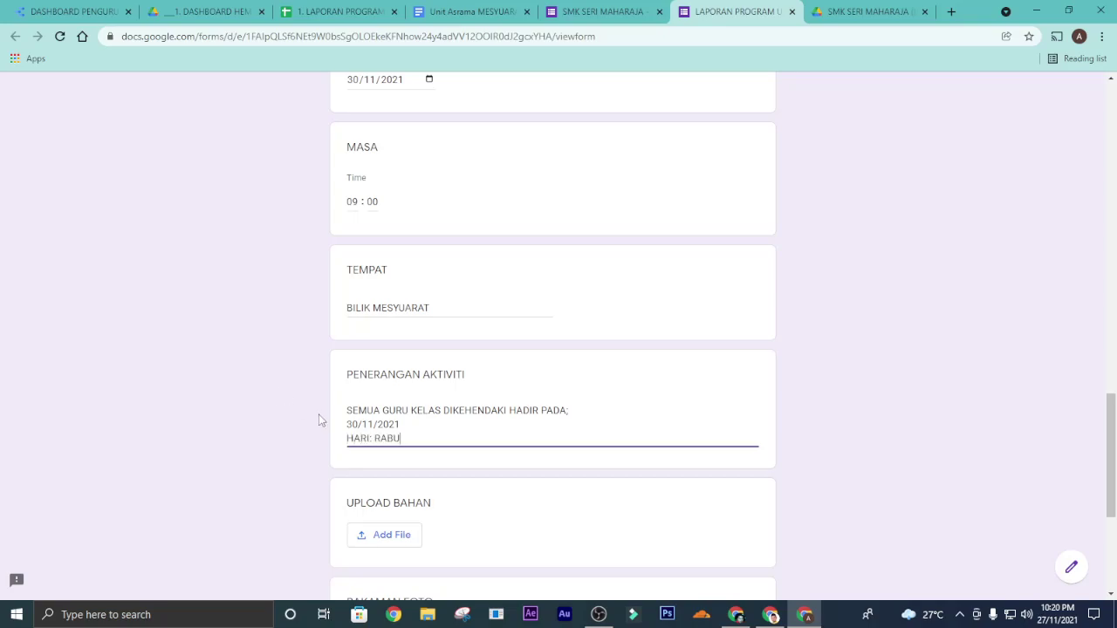
{"action": "type", "text": "TARIKH:"}
{"action": "key", "text": "Return"}
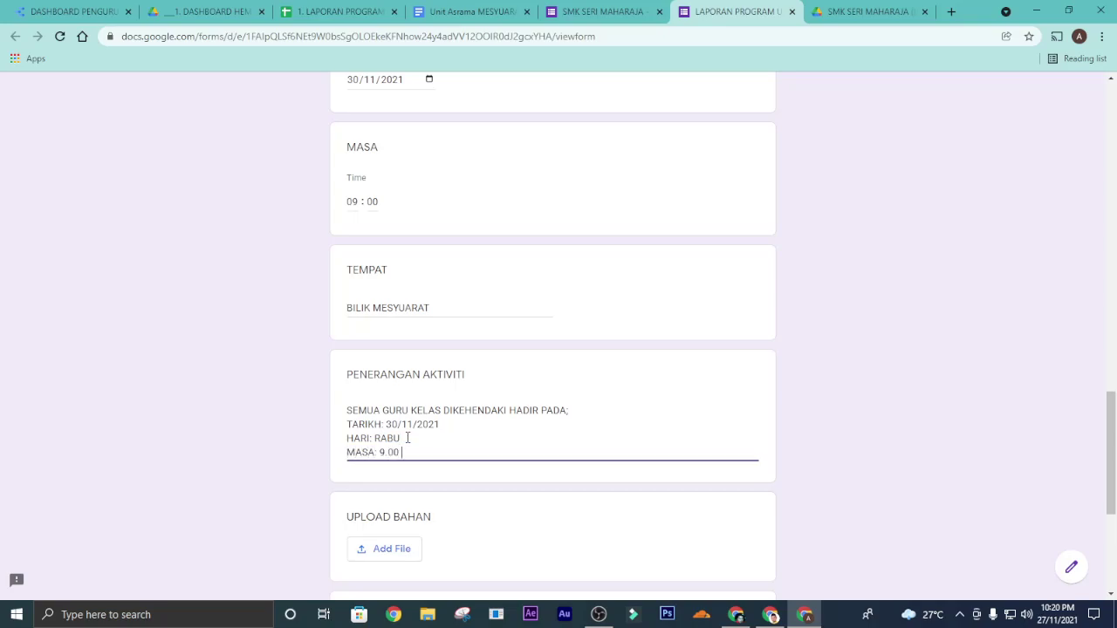
Step: Enter the reporting teacher's name in LAPORAN DISEDIAKAN OLEH and submit the form without uploading files
{"action": "scroll", "coordinate": [464, 427], "scroll_direction": "down", "scroll_amount": 2}
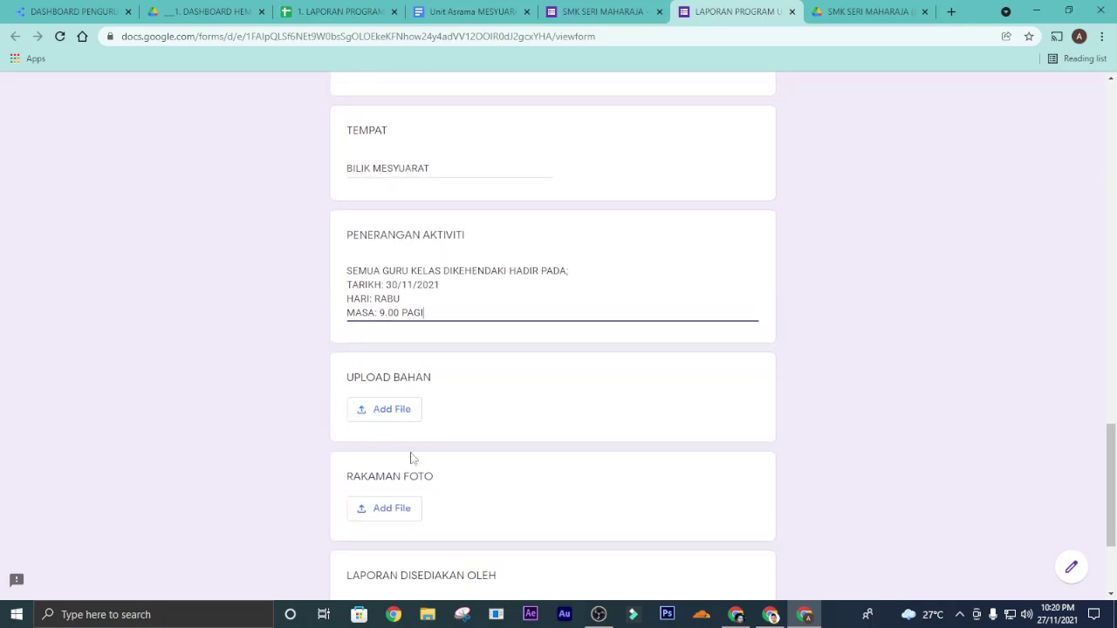
{"action": "scroll", "coordinate": [498, 487], "scroll_direction": "down", "scroll_amount": 2}
{"action": "left_click", "coordinate": [381, 471]}
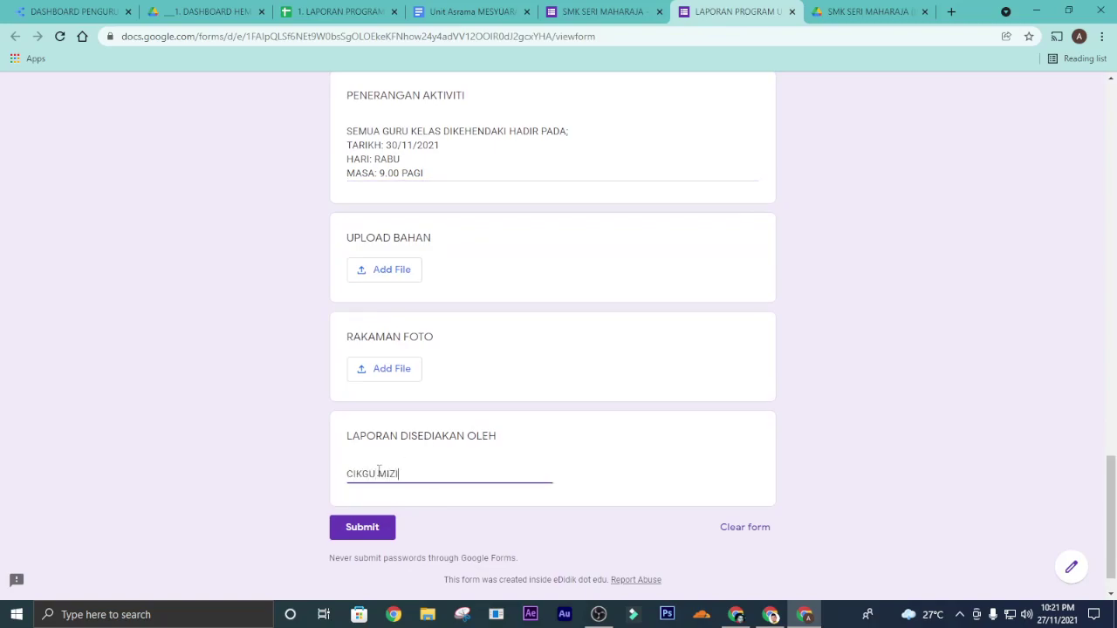
{"action": "left_click", "coordinate": [379, 530]}
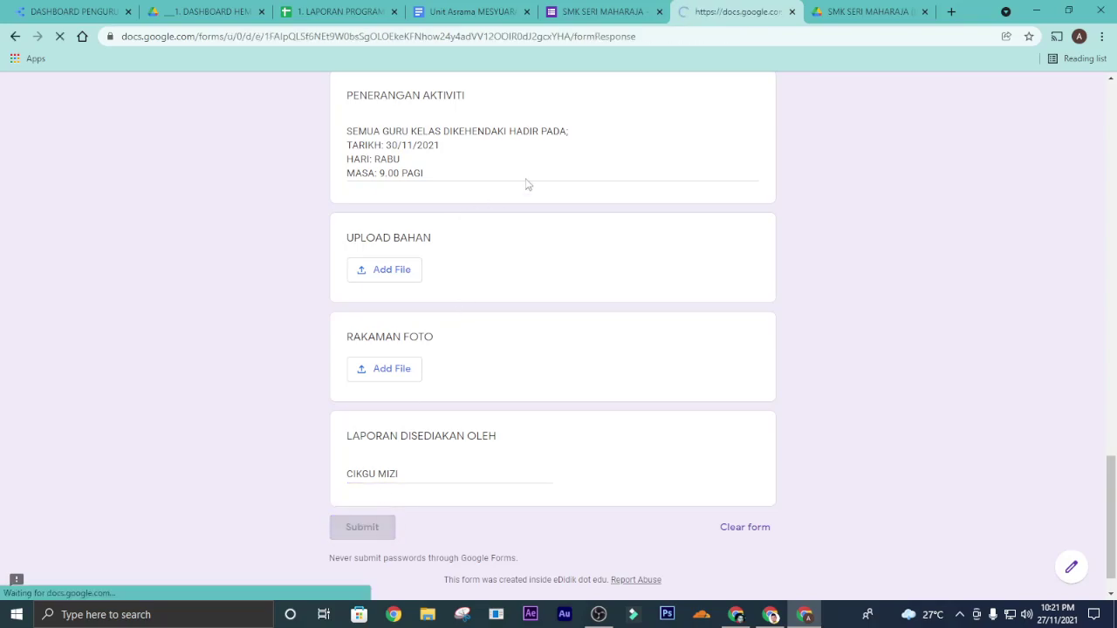
Step: In the responses spreadsheet, check the new row's KATEGORI and the Unit Asrama row's merged-document link and merge status
{"action": "left_click", "coordinate": [341, 11]}
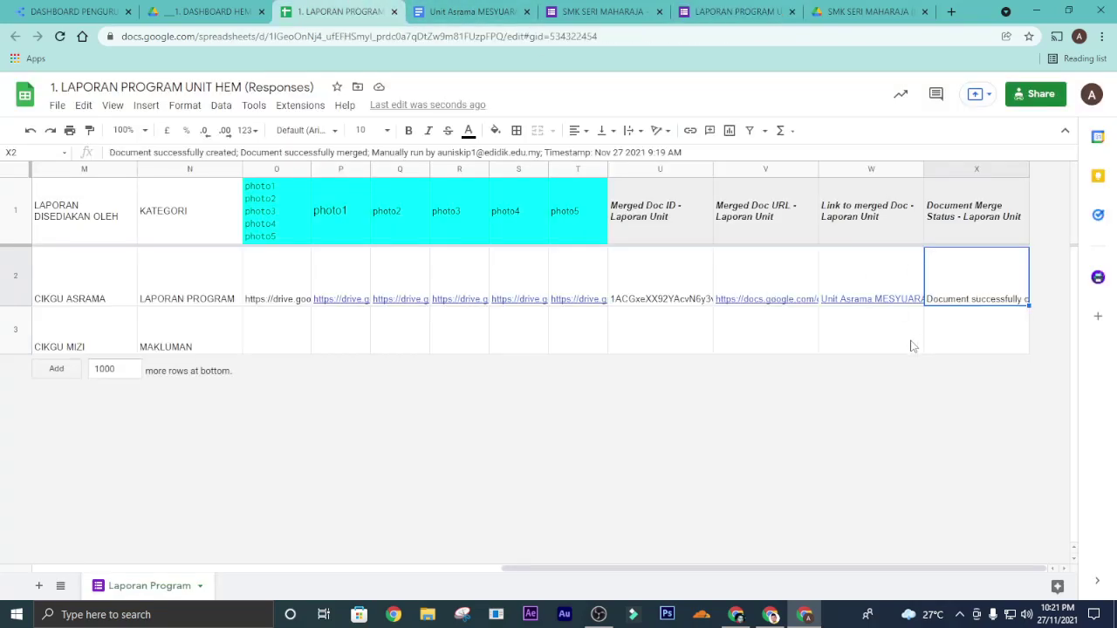
{"action": "left_click", "coordinate": [179, 349]}
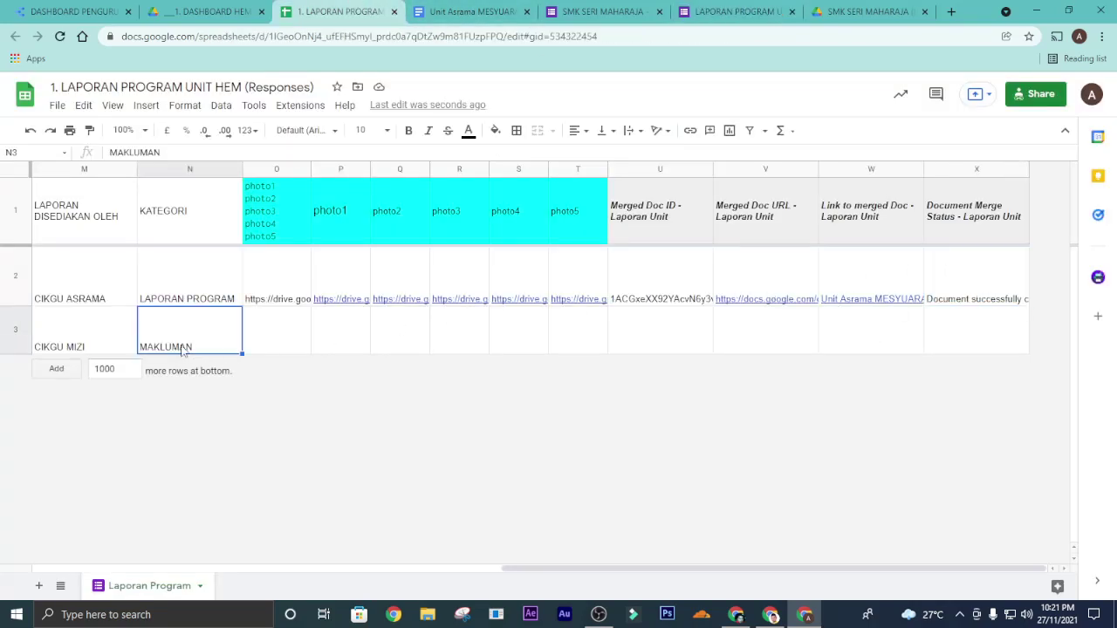
{"action": "left_click", "coordinate": [981, 289]}
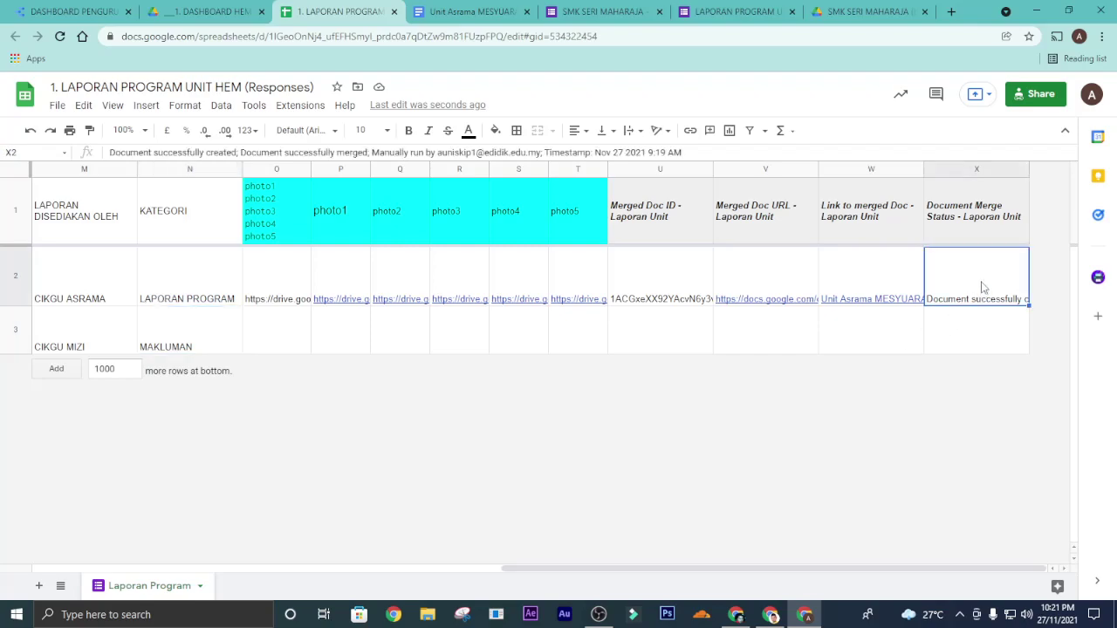
{"action": "left_click", "coordinate": [849, 294]}
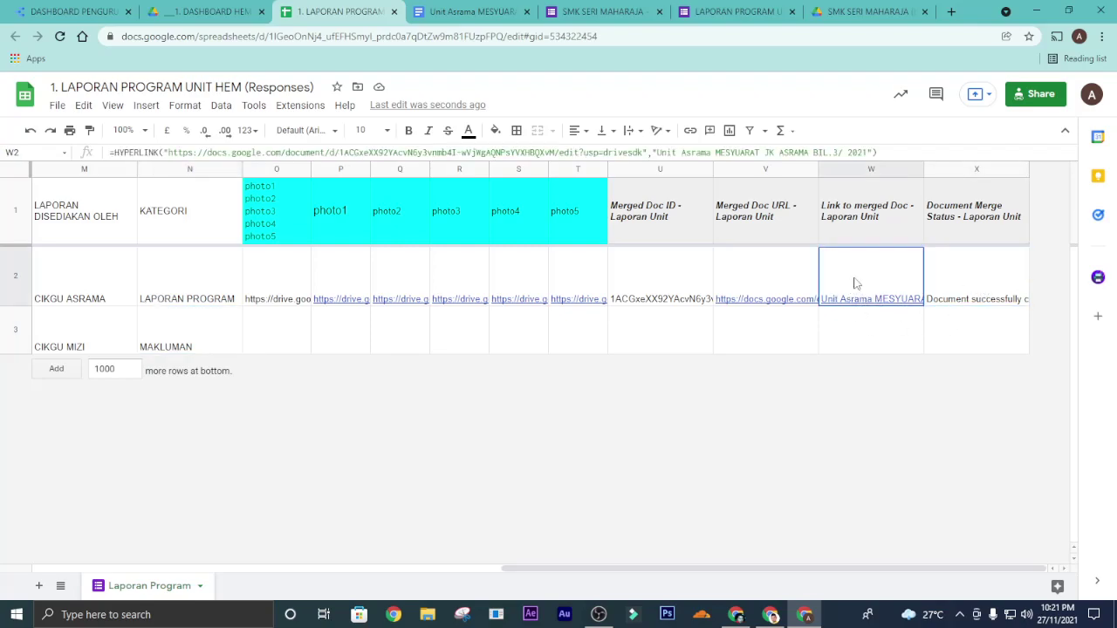
{"action": "left_click", "coordinate": [967, 274]}
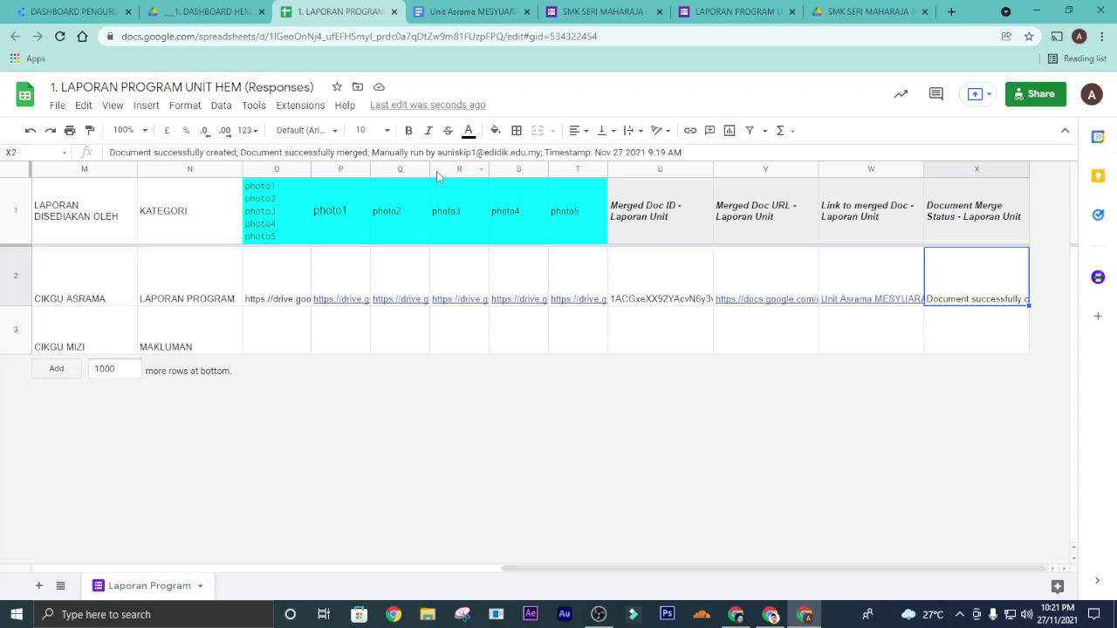
Step: Switch to the Data Studio dashboard, refresh its data and examine the MAKLUMAN PROGRAM/AKTIVITI UNIT HEM table
{"action": "left_click", "coordinate": [75, 12]}
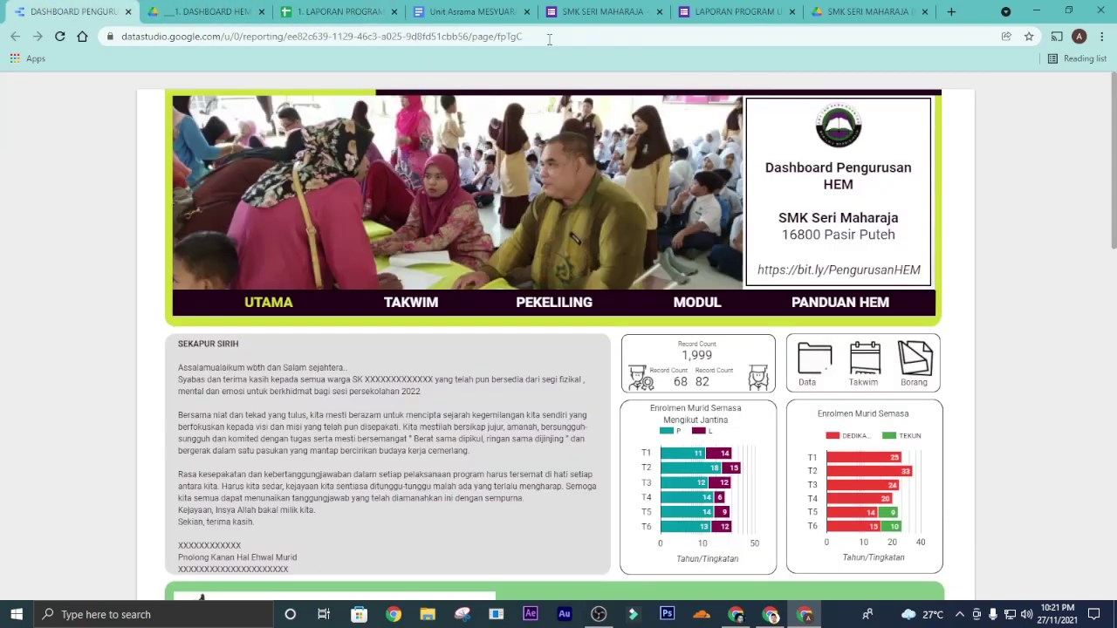
{"action": "left_click", "coordinate": [987, 94]}
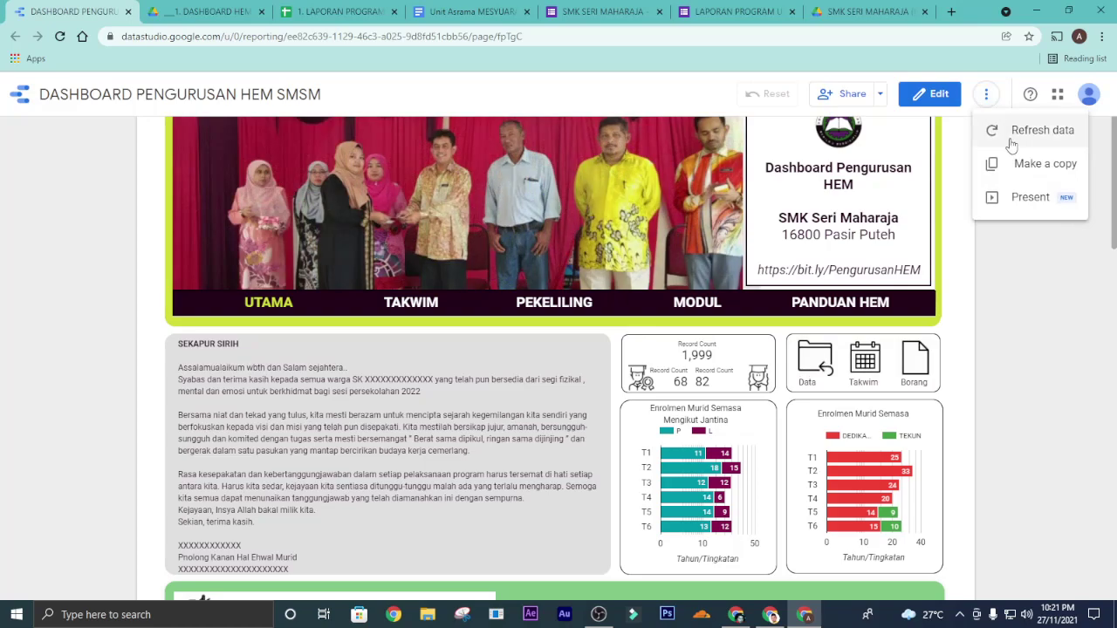
{"action": "left_click", "coordinate": [1006, 225]}
{"action": "scroll", "coordinate": [1005, 225], "scroll_direction": "down", "scroll_amount": 4}
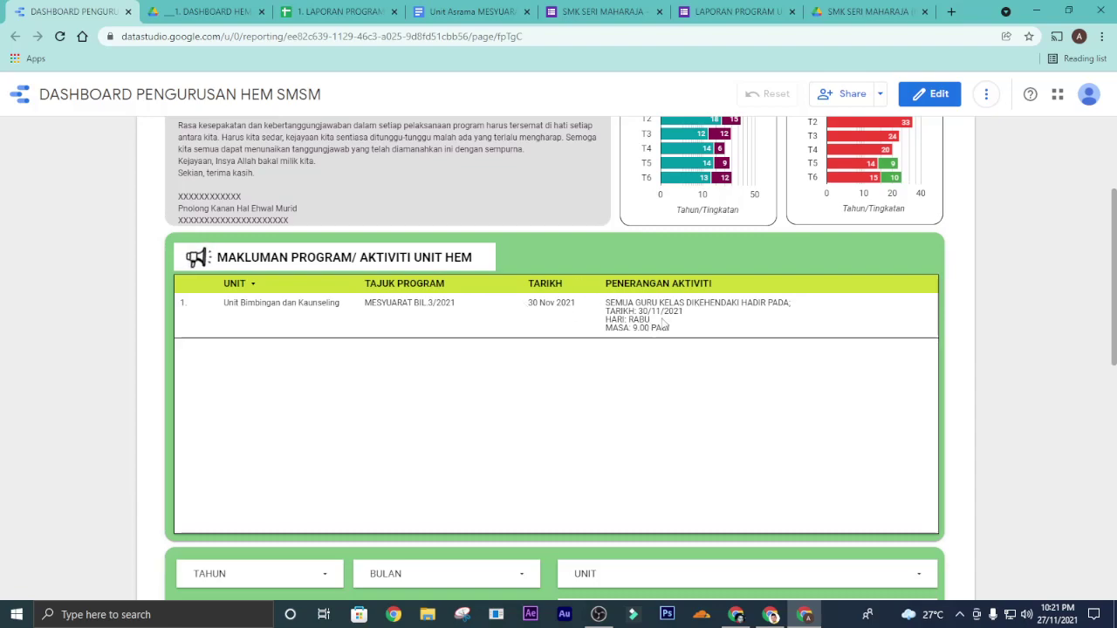
{"action": "left_click_drag", "start_coordinate": [612, 313], "coordinate": [785, 317]}
{"action": "left_click", "coordinate": [721, 320]}
Step: Open the Unit Asrama report from the dashboard's LAPORAN PROGRAM table and examine its details and RAKAMAN FOTO pictures
{"action": "scroll", "coordinate": [546, 320], "scroll_direction": "down", "scroll_amount": 3}
{"action": "scroll", "coordinate": [545, 321], "scroll_direction": "down", "scroll_amount": 4}
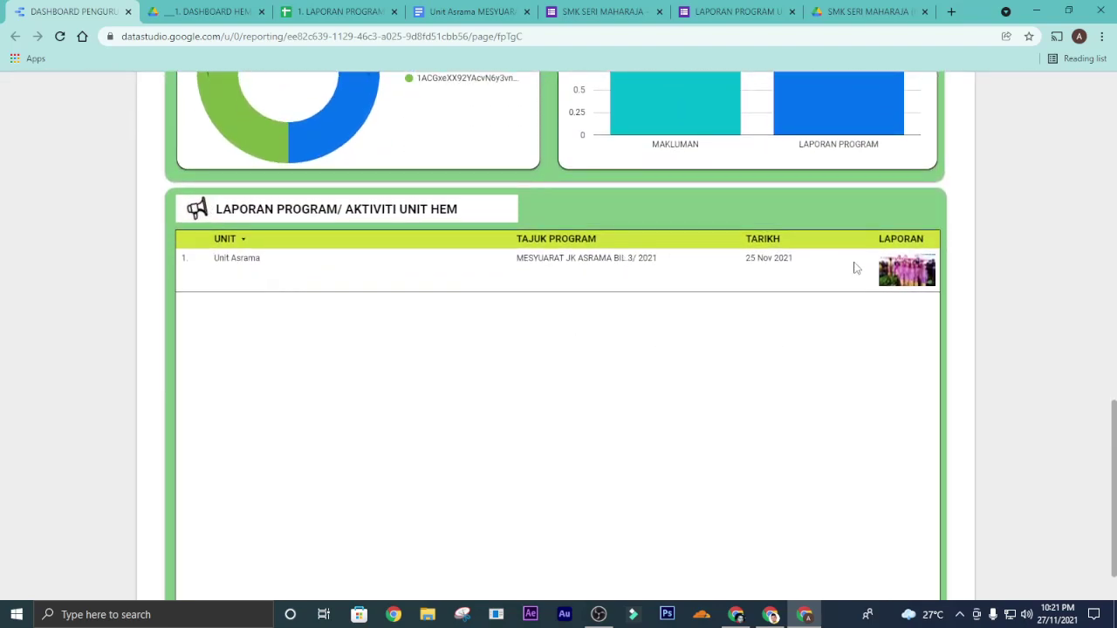
{"action": "left_click", "coordinate": [908, 275]}
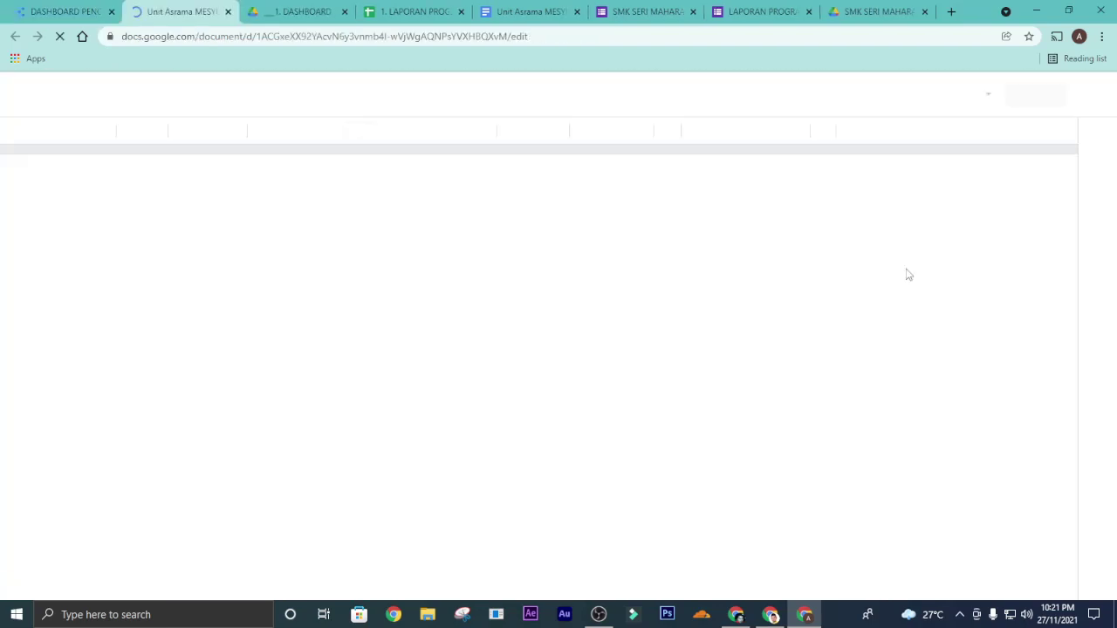
{"action": "scroll", "coordinate": [828, 287], "scroll_direction": "down", "scroll_amount": 2}
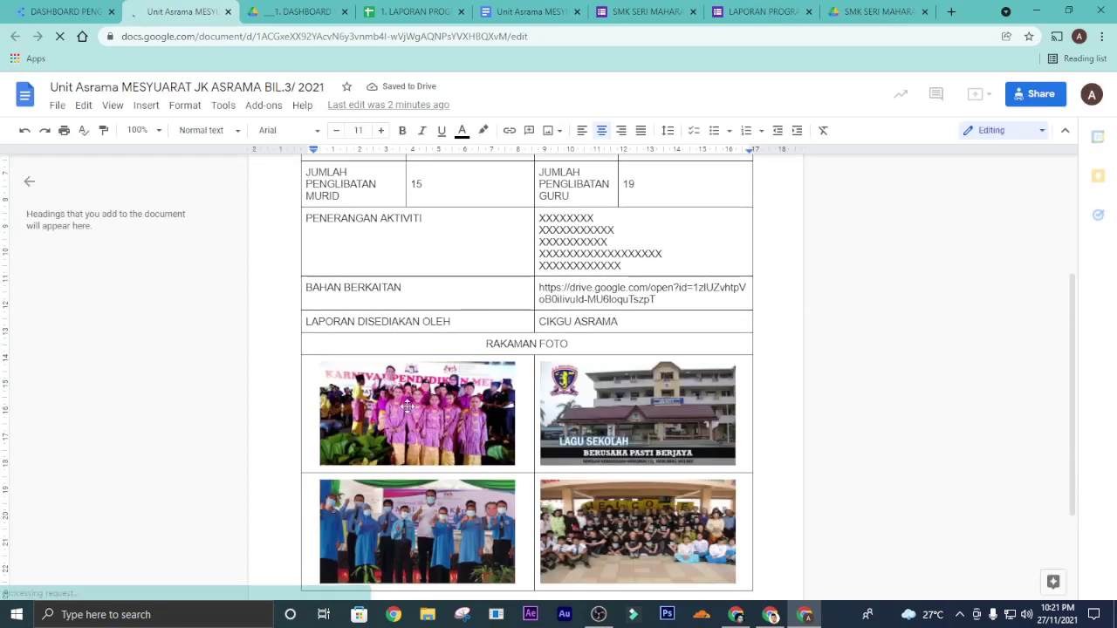
{"action": "scroll", "coordinate": [562, 378], "scroll_direction": "down", "scroll_amount": 2}
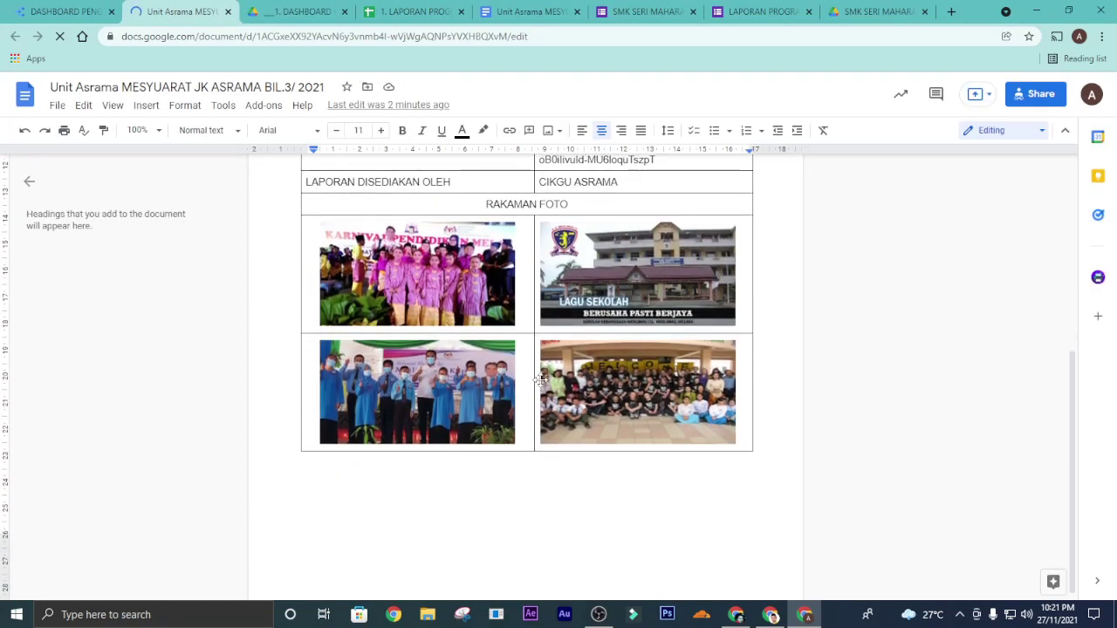
{"action": "scroll", "coordinate": [694, 357], "scroll_direction": "up", "scroll_amount": 6}
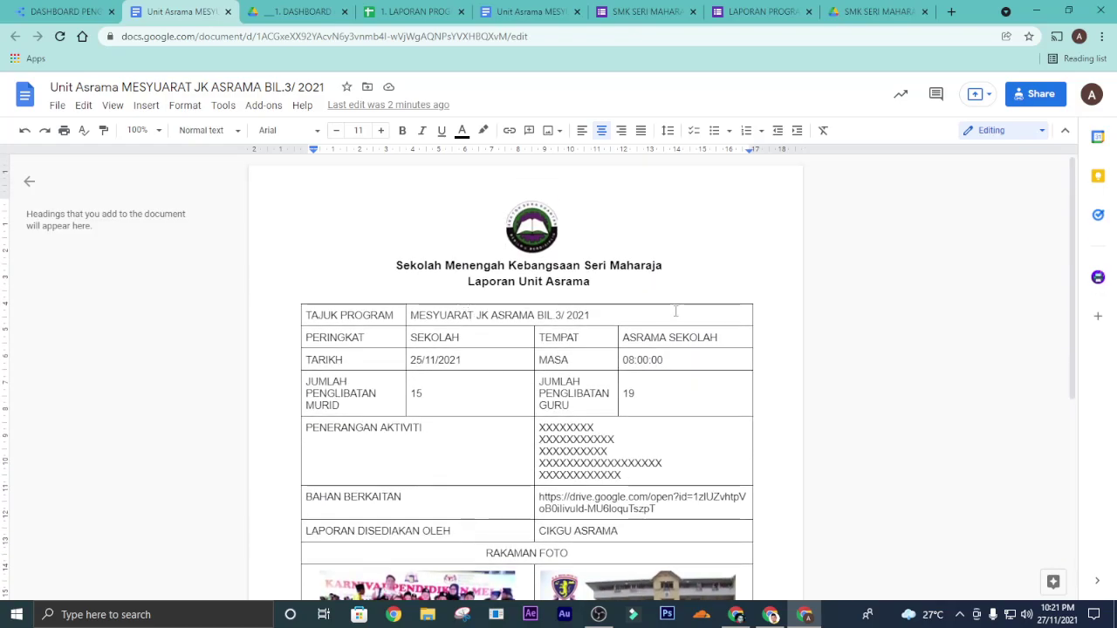
Step: Close every browser tab except the dashboard and the newly opened Unit Asrama document, and return to the dashboard
{"action": "left_click", "coordinate": [344, 11]}
{"action": "left_click", "coordinate": [344, 11]}
{"action": "left_click", "coordinate": [344, 11]}
{"action": "left_click", "coordinate": [344, 11]}
{"action": "left_click", "coordinate": [344, 11]}
{"action": "left_click", "coordinate": [344, 11]}
{"action": "left_click", "coordinate": [87, 11]}
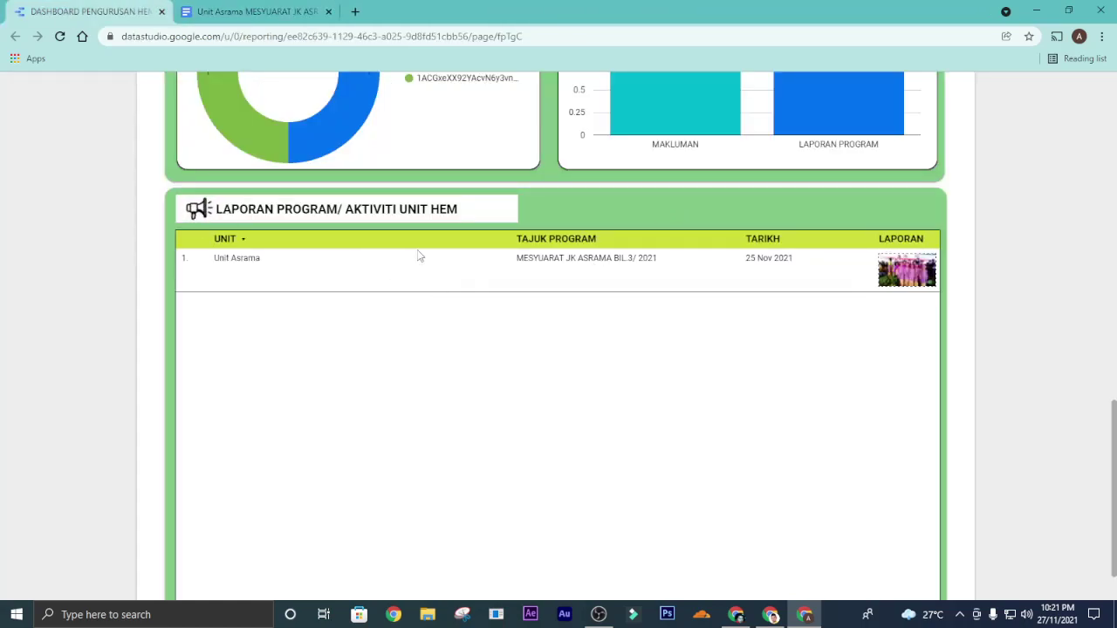
Step: Review the dashboard from the LAPORAN PROGRAM table up through the MAKLUMAN table to the page header
{"action": "scroll", "coordinate": [838, 268], "scroll_direction": "up", "scroll_amount": 2}
{"action": "scroll", "coordinate": [620, 259], "scroll_direction": "up", "scroll_amount": 5}
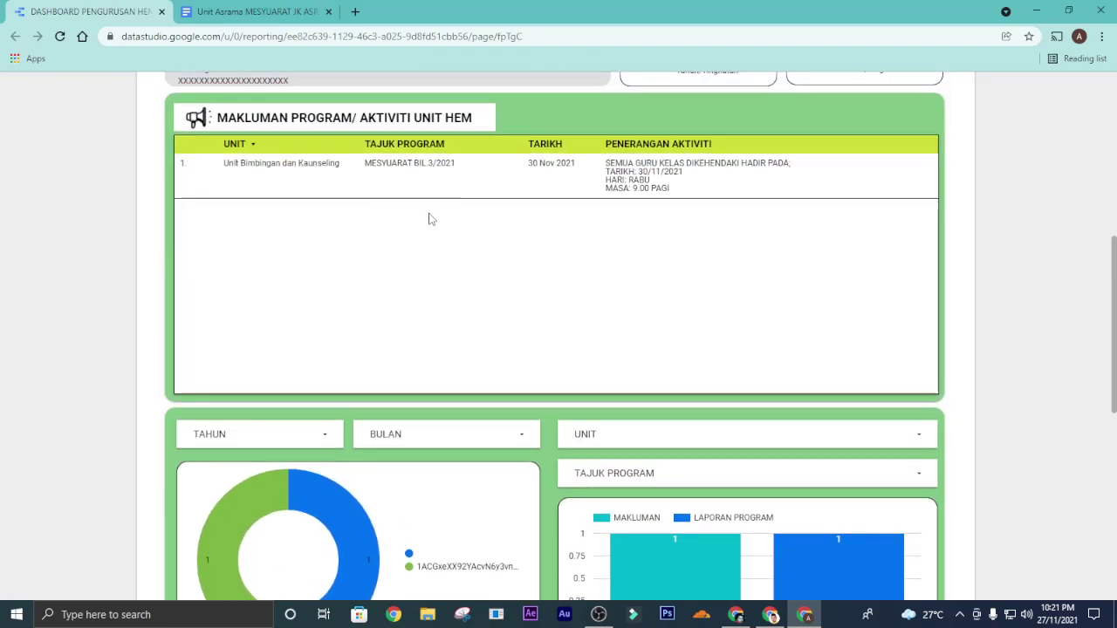
{"action": "scroll", "coordinate": [698, 227], "scroll_direction": "up", "scroll_amount": 3}
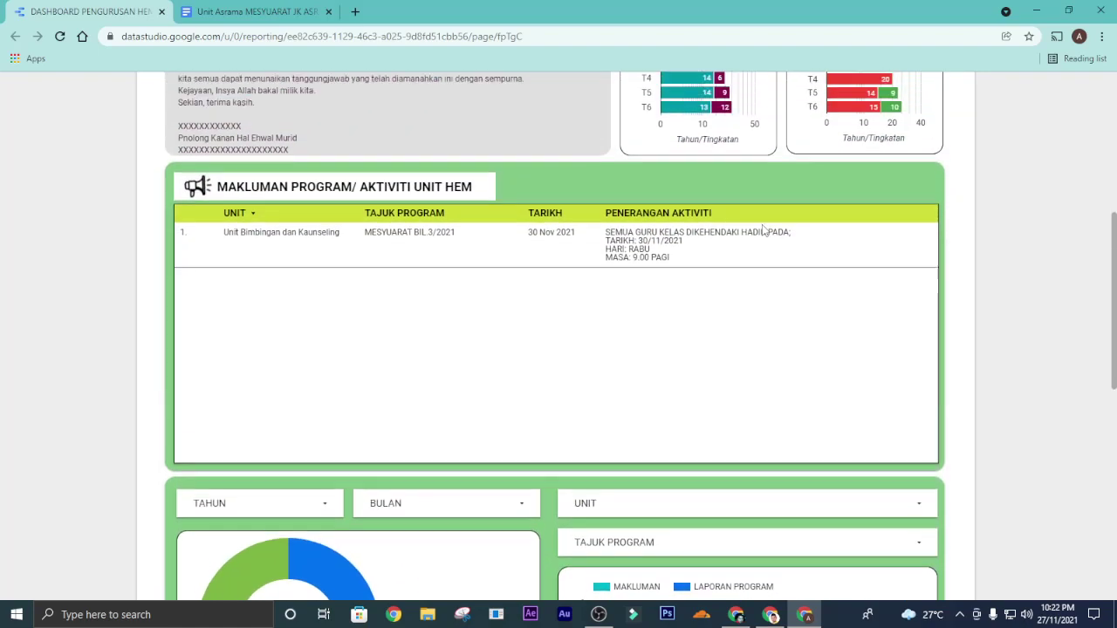
{"action": "scroll", "coordinate": [1010, 256], "scroll_direction": "up", "scroll_amount": 3}
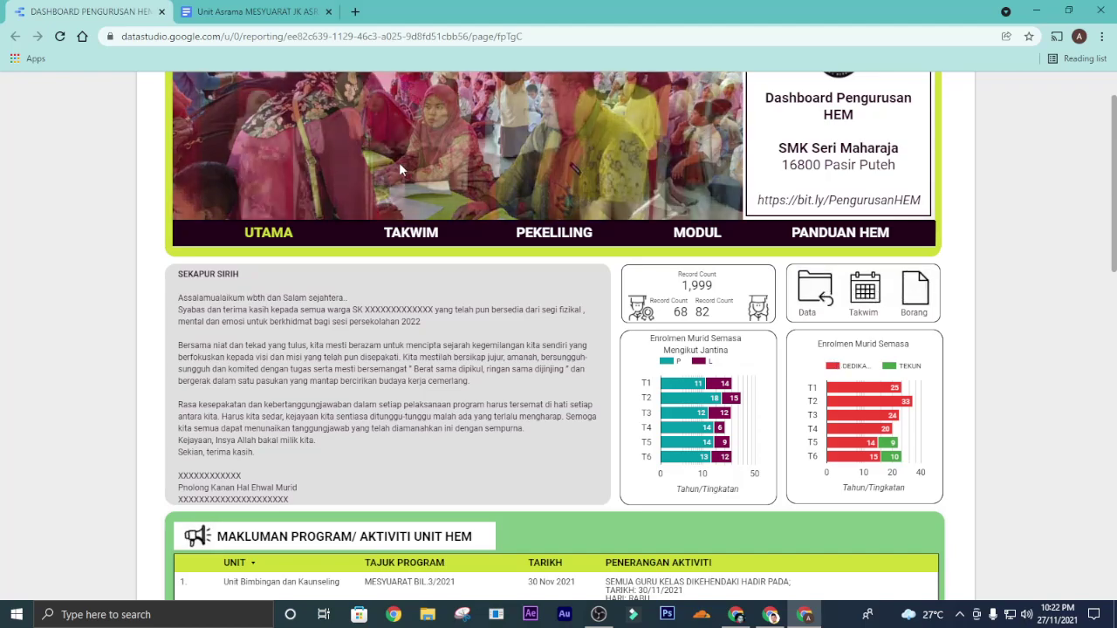
{"action": "scroll", "coordinate": [252, 179], "scroll_direction": "up", "scroll_amount": 1}
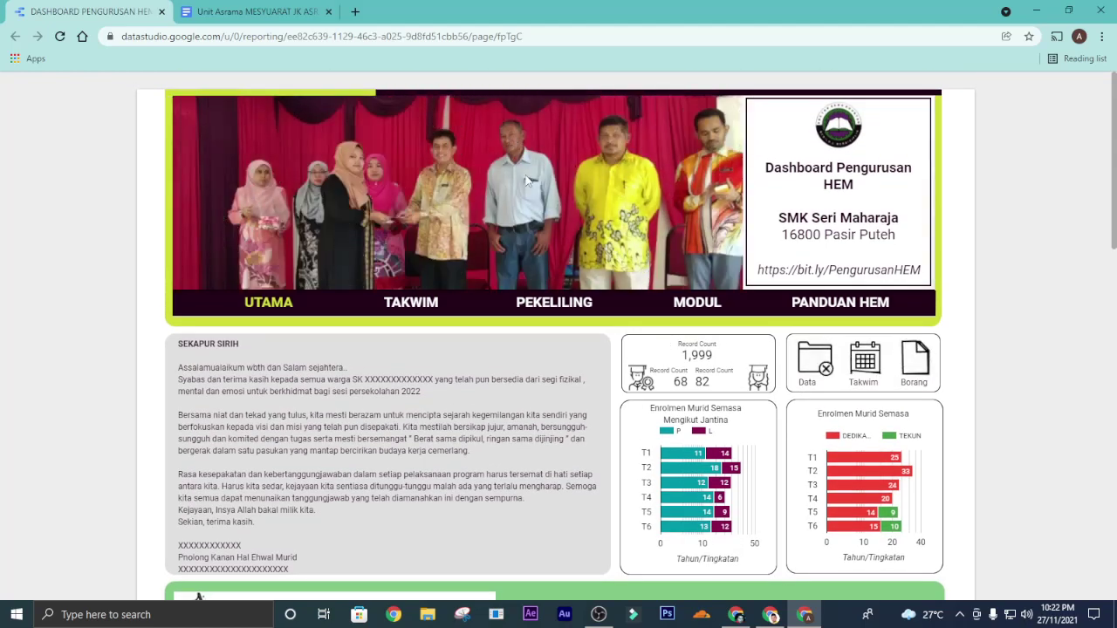